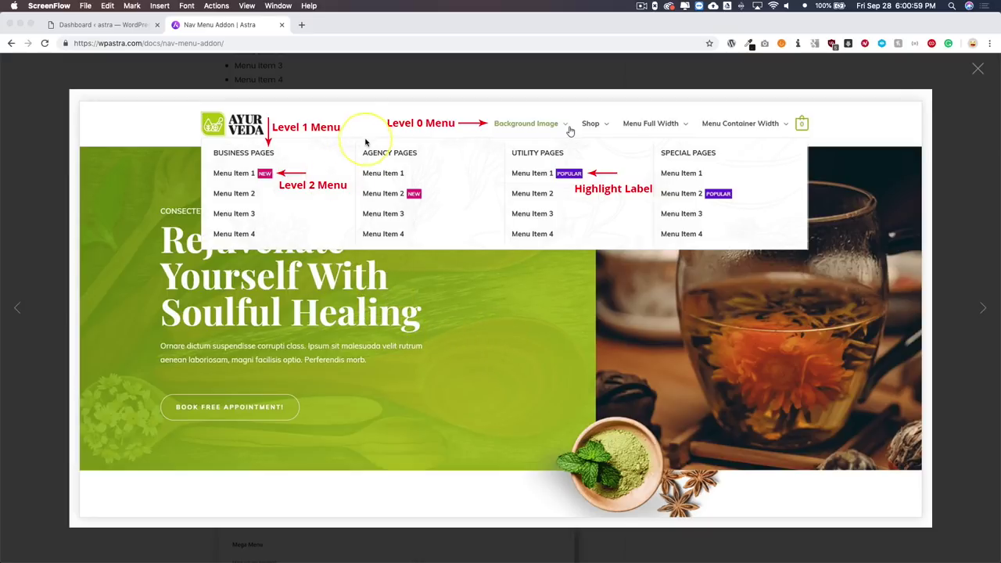
Check the installed plugins in the WordPress dashboard for Astra Pro and look over the site's home page
{"action": "left_click", "coordinate": [77, 26]}
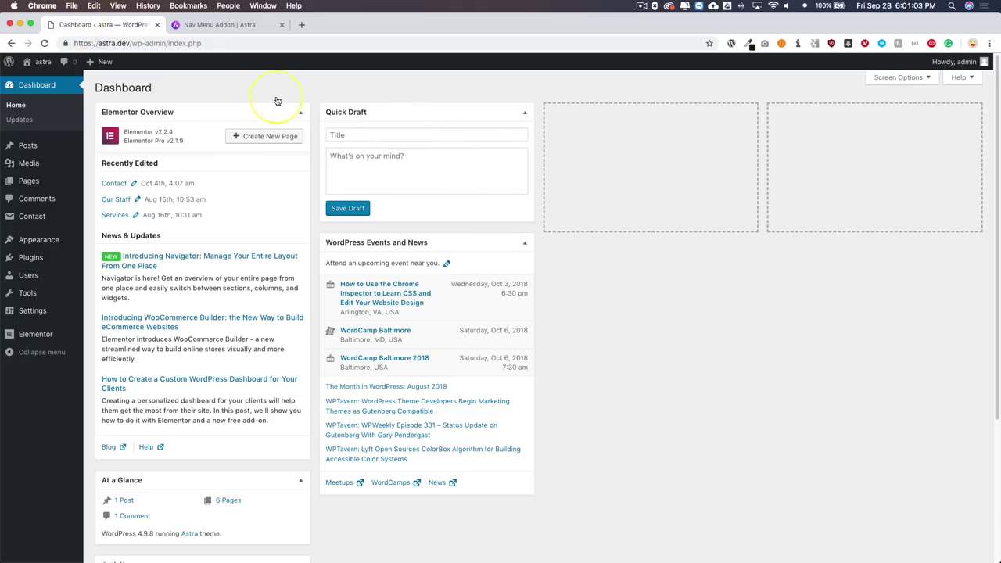
{"action": "left_click", "coordinate": [35, 257]}
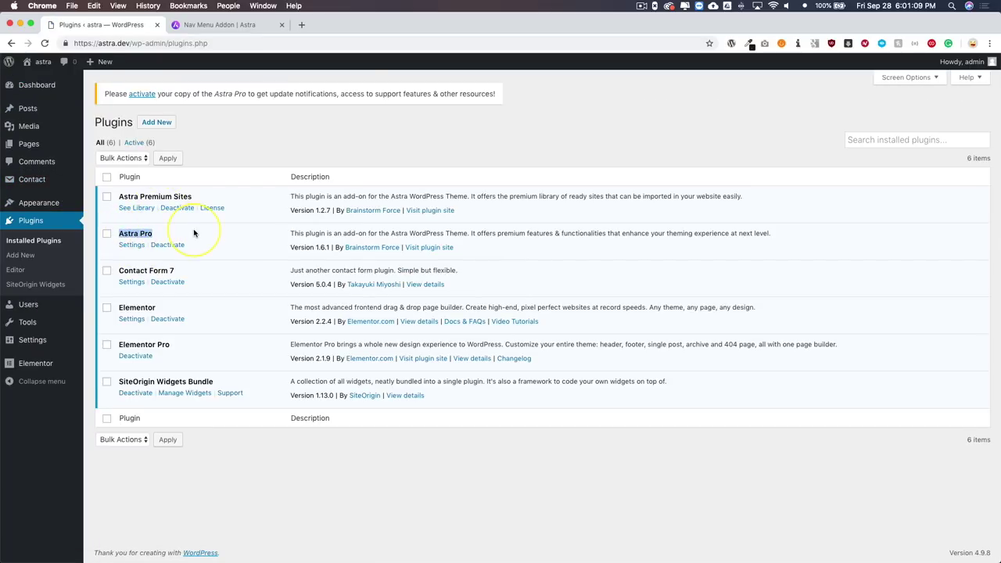
{"action": "left_click", "coordinate": [43, 61]}
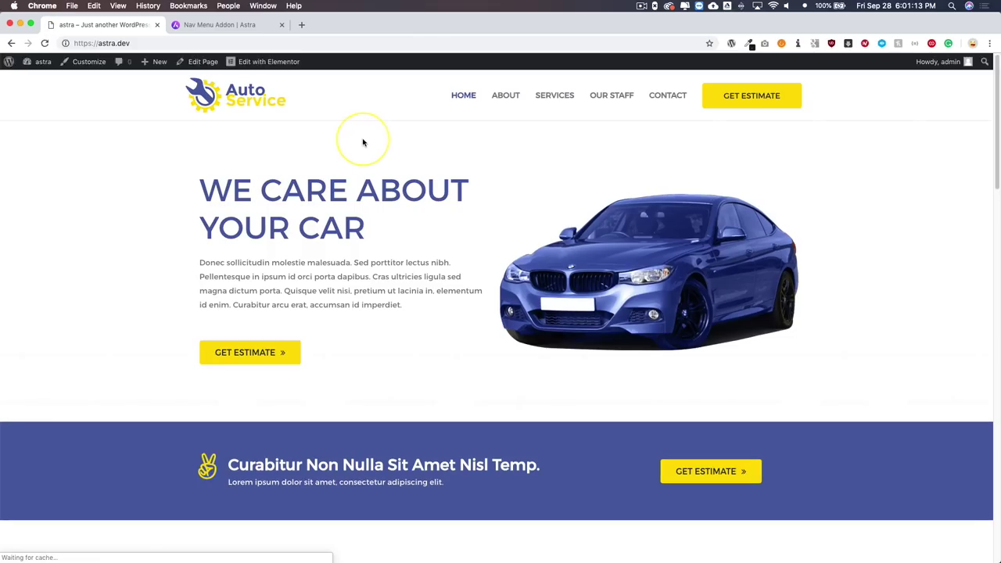
{"action": "scroll", "coordinate": [203, 258], "scroll_direction": "down", "scroll_amount": 3}
{"action": "scroll", "coordinate": [225, 274], "scroll_direction": "down", "scroll_amount": 8}
{"action": "scroll", "coordinate": [224, 271], "scroll_direction": "up", "scroll_amount": 10}
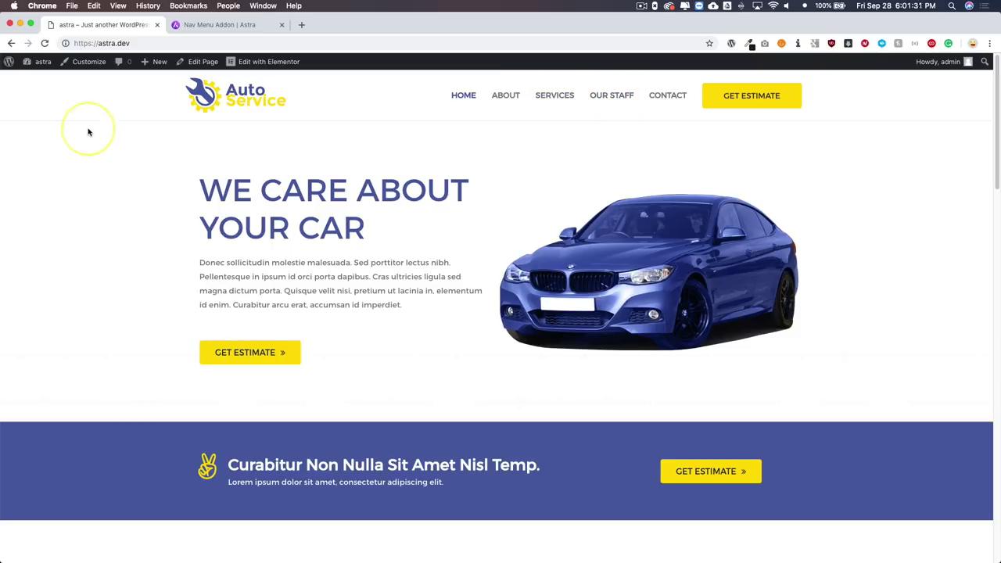
Open the WordPress menu editor and load the Primary (Primary Menu) menu for editing
{"action": "left_click", "coordinate": [36, 61]}
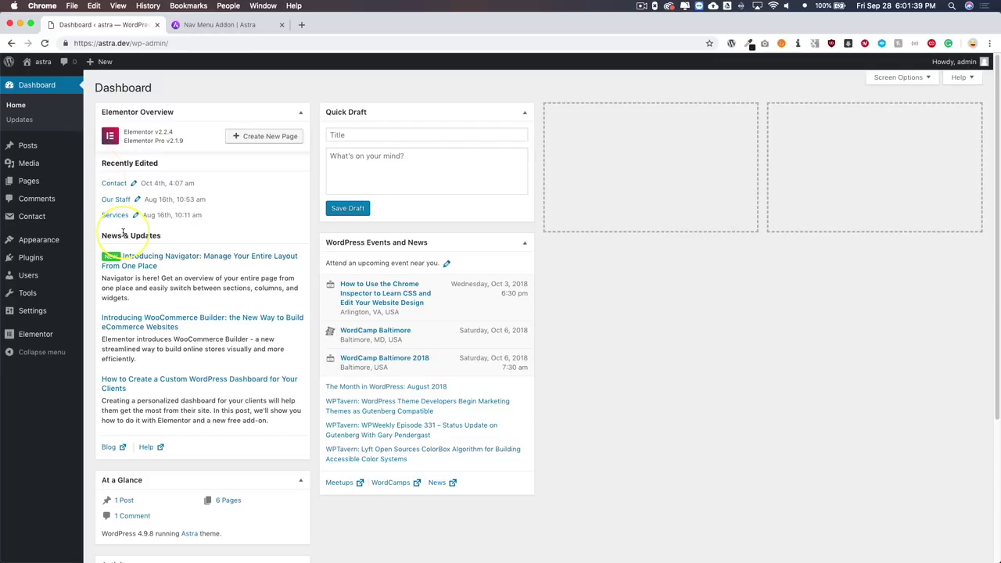
{"action": "mouse_move", "coordinate": [78, 240]}
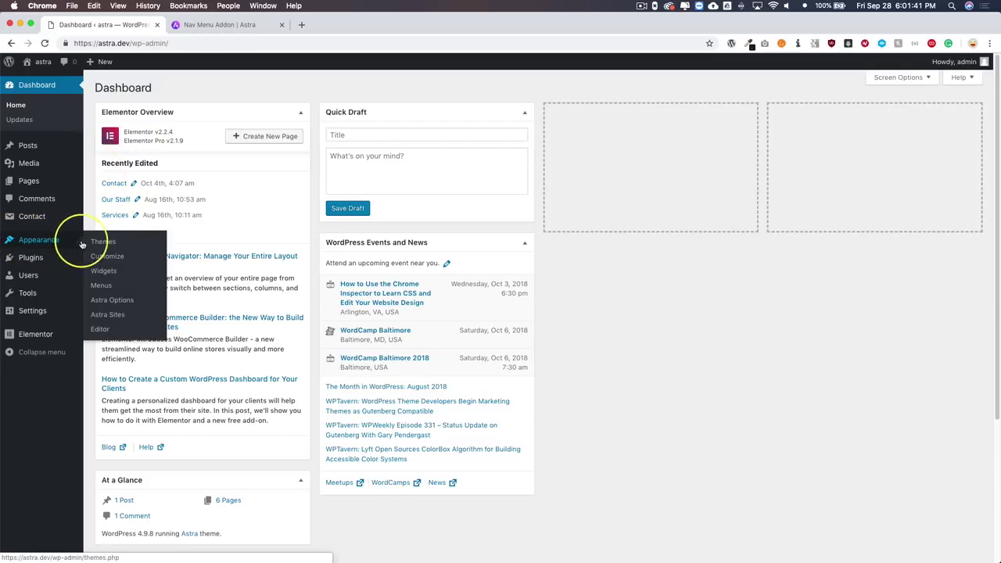
{"action": "left_click", "coordinate": [101, 285]}
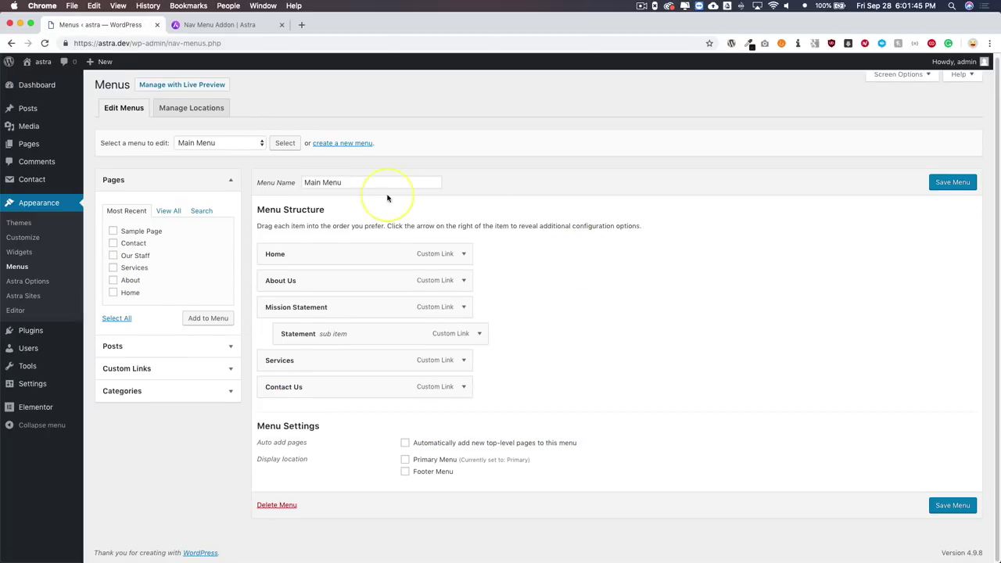
{"action": "left_click", "coordinate": [215, 145]}
{"action": "left_click", "coordinate": [214, 153]}
{"action": "left_click", "coordinate": [284, 143]}
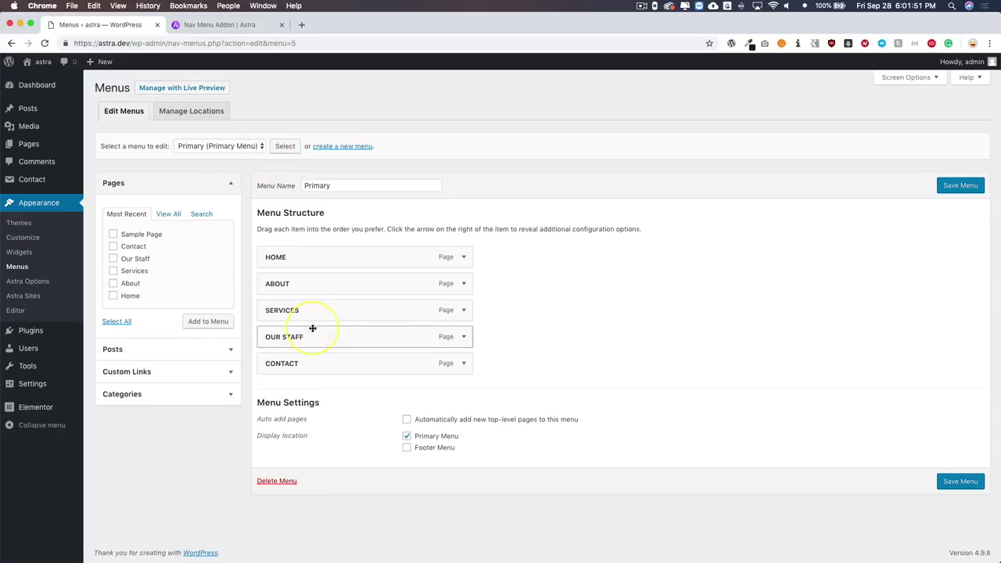
Examine the options of the OUR STAFF item in the Primary menu structure and collapse it again
{"action": "left_click", "coordinate": [463, 339]}
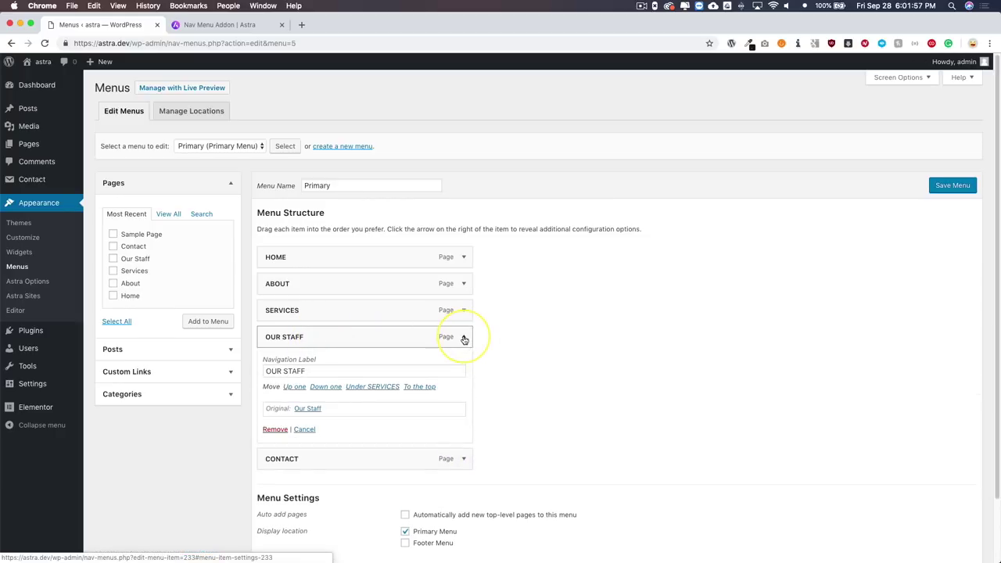
{"action": "scroll", "coordinate": [485, 335], "scroll_direction": "down", "scroll_amount": 2}
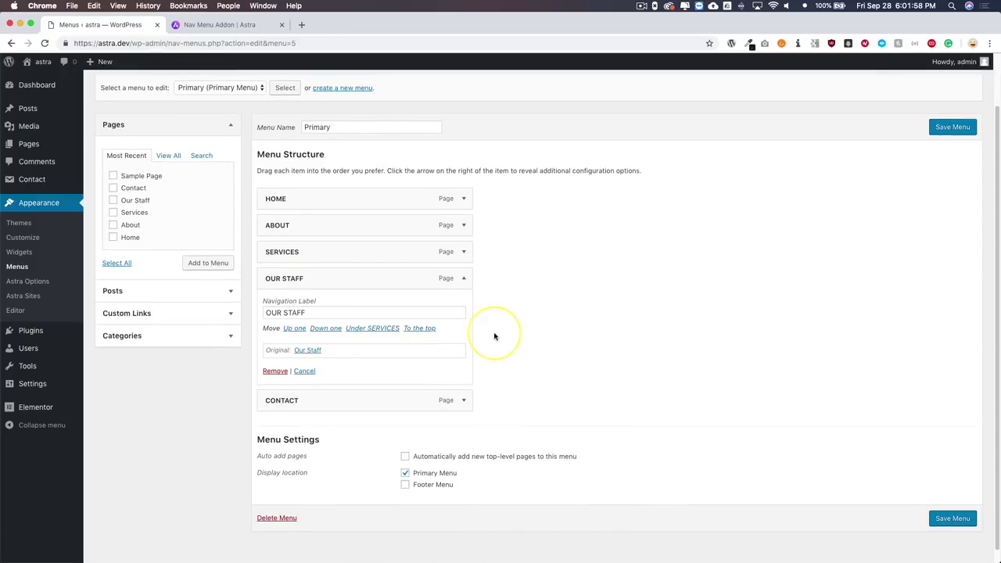
{"action": "left_click", "coordinate": [464, 279]}
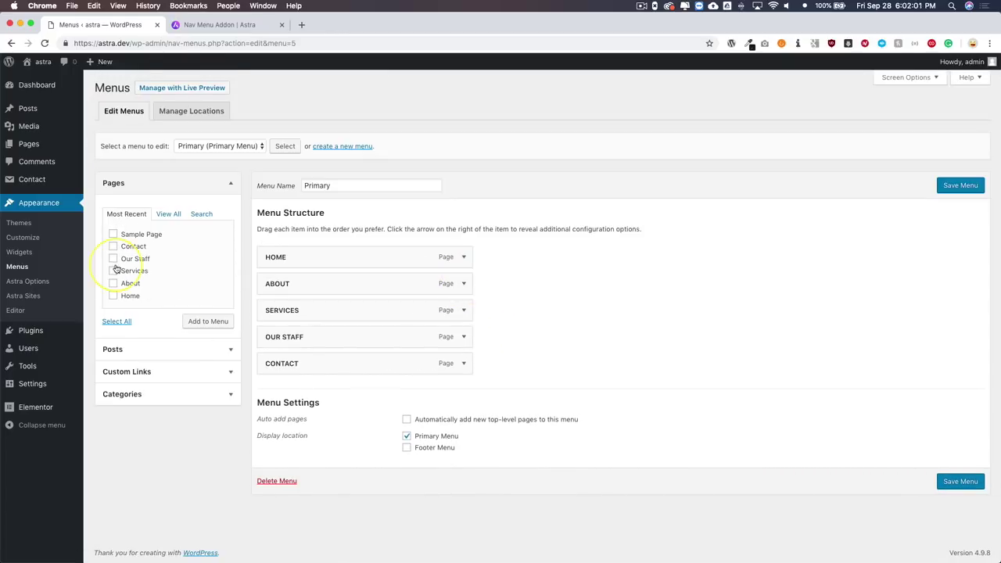
Activate the Nav Menu module among the Astra Pro modules in Astra Options
{"action": "left_click", "coordinate": [28, 282]}
{"action": "scroll", "coordinate": [487, 263], "scroll_direction": "down", "scroll_amount": 2}
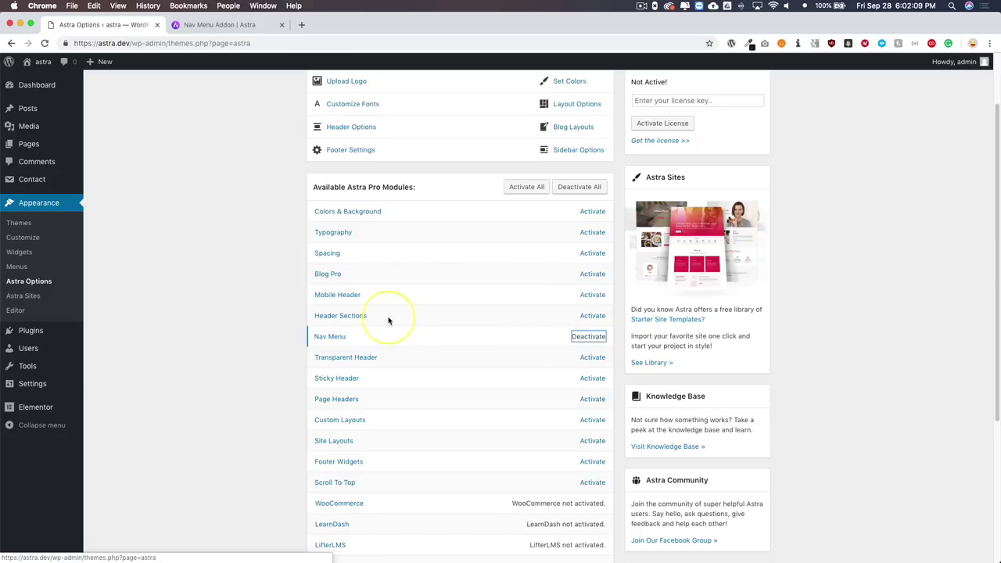
Return to the menu editor and open the Astra Menu Settings of the OUR STAFF item
{"action": "left_click", "coordinate": [26, 268]}
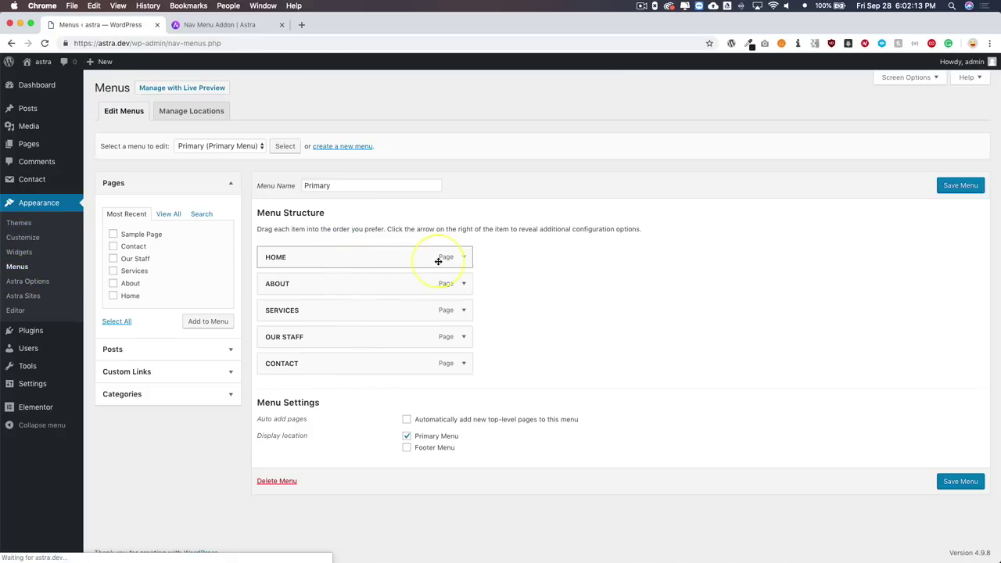
{"action": "left_click", "coordinate": [464, 337]}
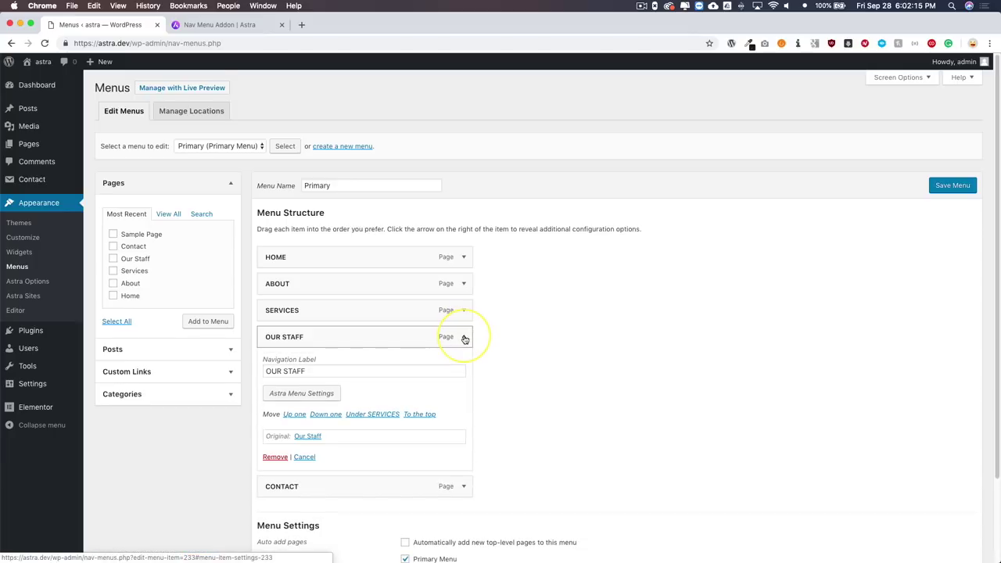
{"action": "scroll", "coordinate": [464, 338], "scroll_direction": "down", "scroll_amount": 2}
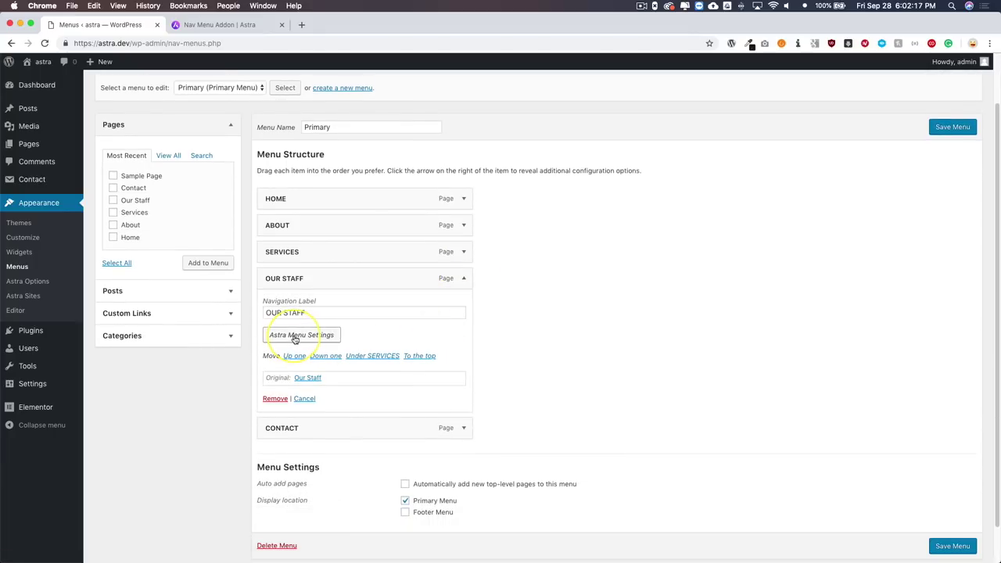
{"action": "left_click", "coordinate": [294, 337]}
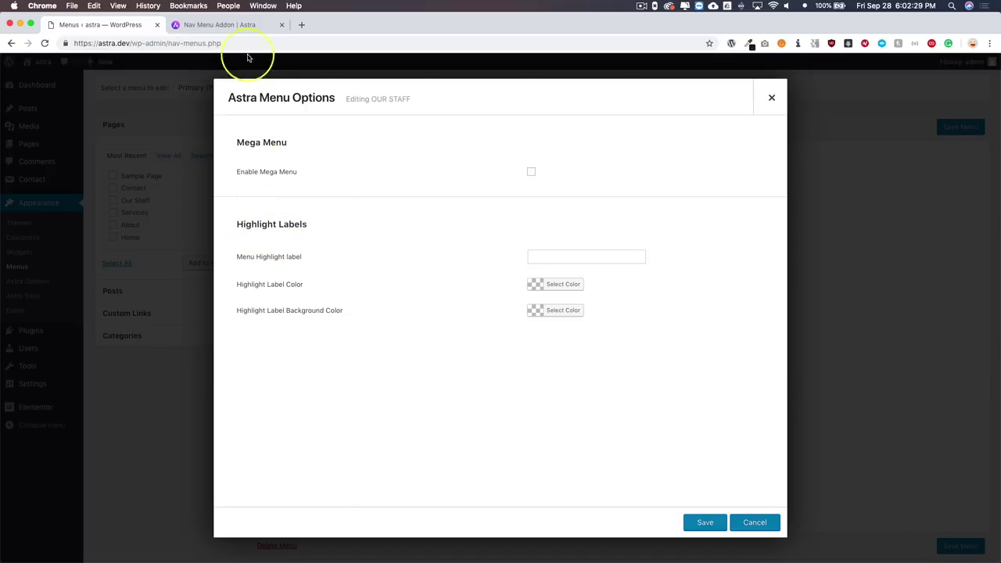
Consult the annotated example in the Nav Menu Addon documentation and enable the mega menu for the OUR STAFF item
{"action": "left_click", "coordinate": [229, 27]}
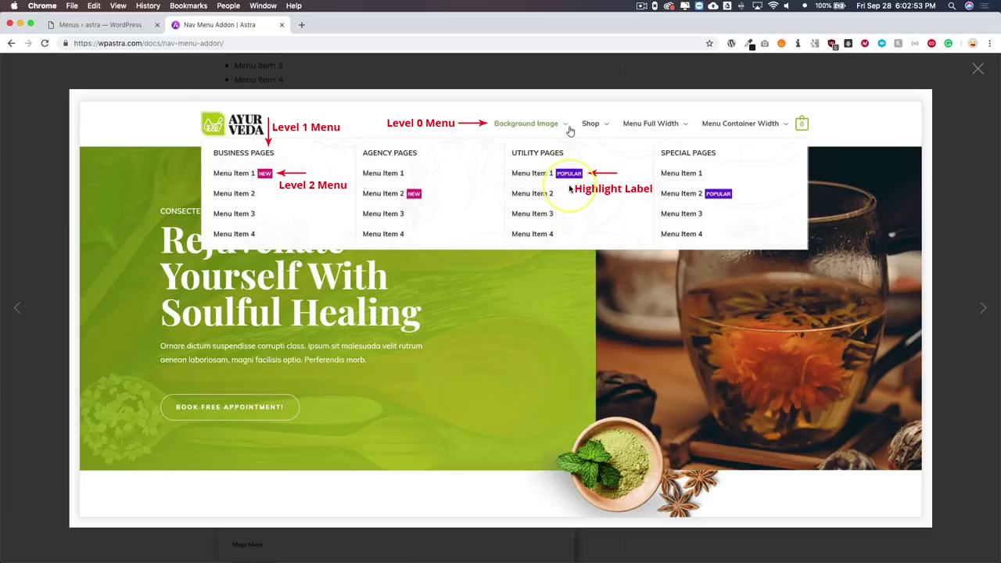
{"action": "left_click", "coordinate": [115, 26]}
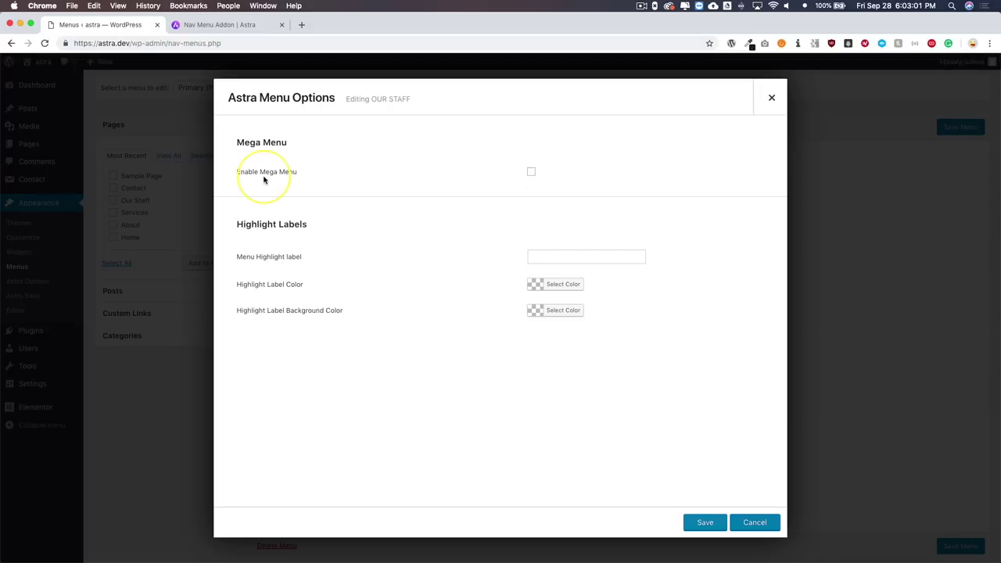
{"action": "left_click", "coordinate": [531, 171]}
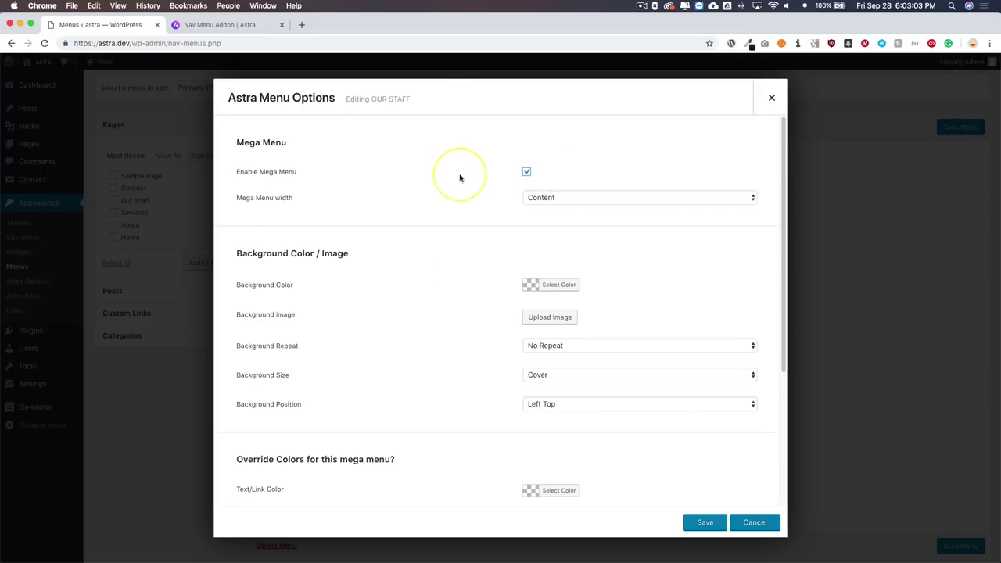
{"action": "scroll", "coordinate": [441, 183], "scroll_direction": "down", "scroll_amount": 1}
{"action": "scroll", "coordinate": [442, 182], "scroll_direction": "down", "scroll_amount": 1}
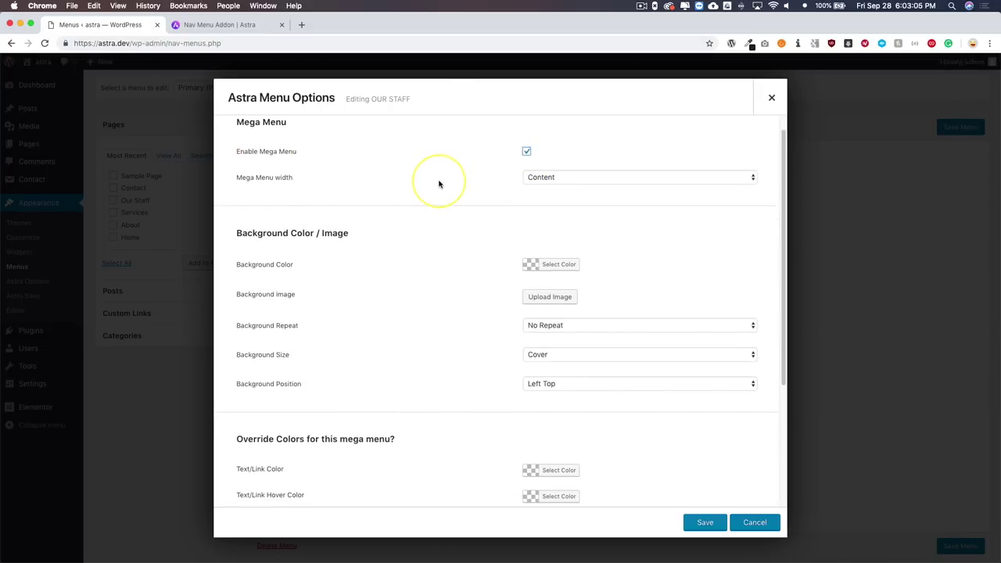
{"action": "scroll", "coordinate": [426, 194], "scroll_direction": "down", "scroll_amount": 5}
{"action": "scroll", "coordinate": [420, 197], "scroll_direction": "up", "scroll_amount": 3}
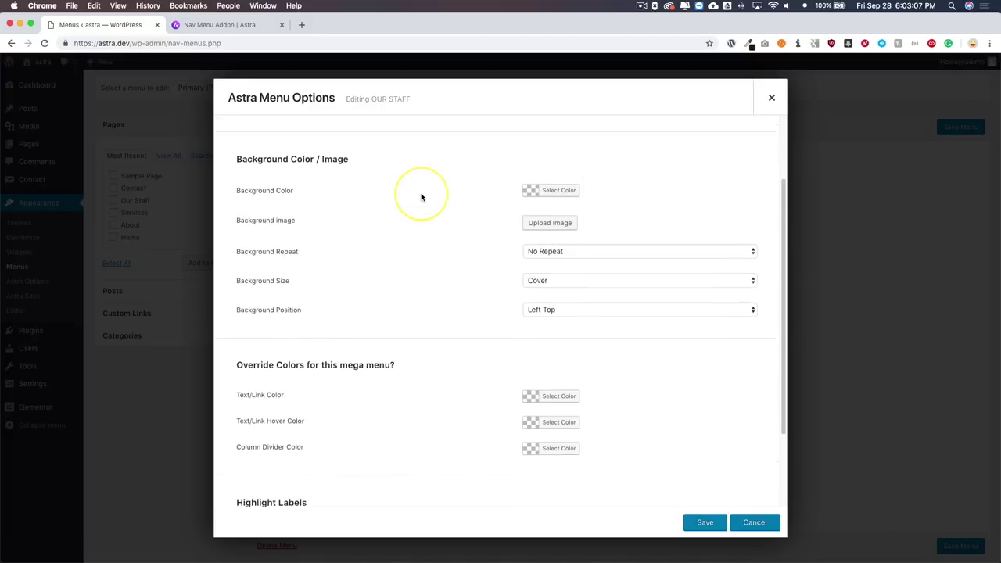
{"action": "scroll", "coordinate": [420, 197], "scroll_direction": "up", "scroll_amount": 2}
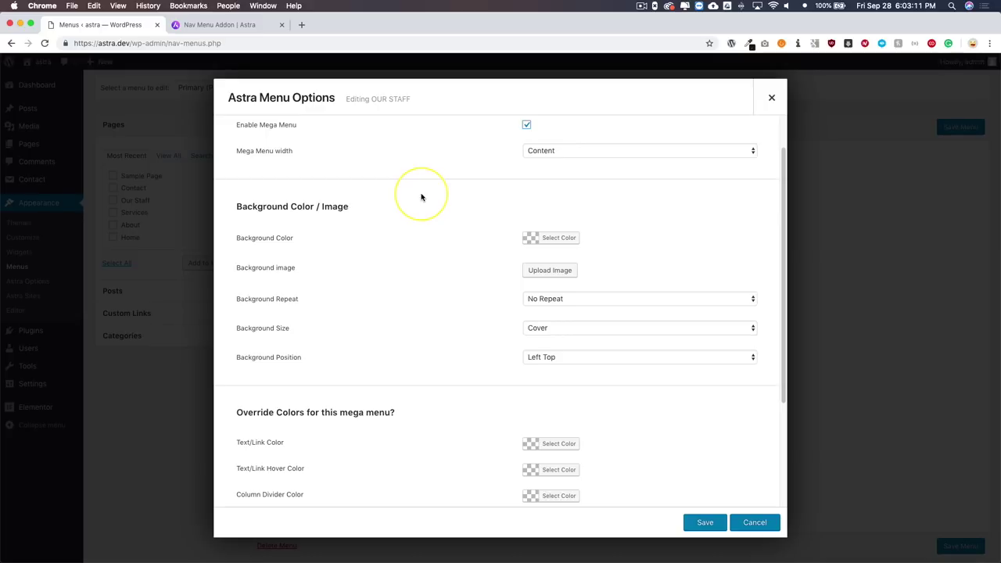
{"action": "scroll", "coordinate": [421, 197], "scroll_direction": "up", "scroll_amount": 3}
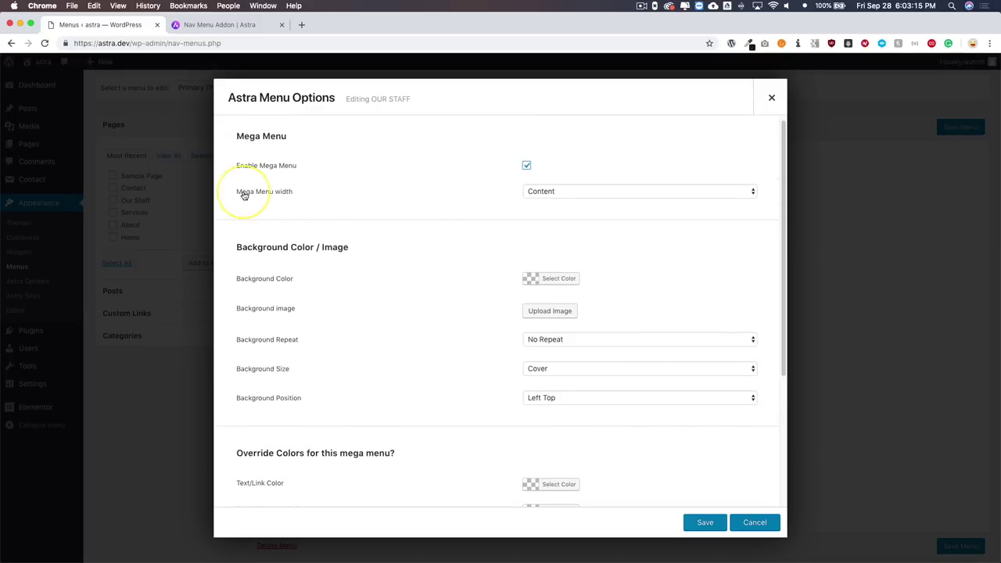
Compare the Mega Menu width choices with the documentation's example menu, leaving the width on Content
{"action": "left_click", "coordinate": [242, 26]}
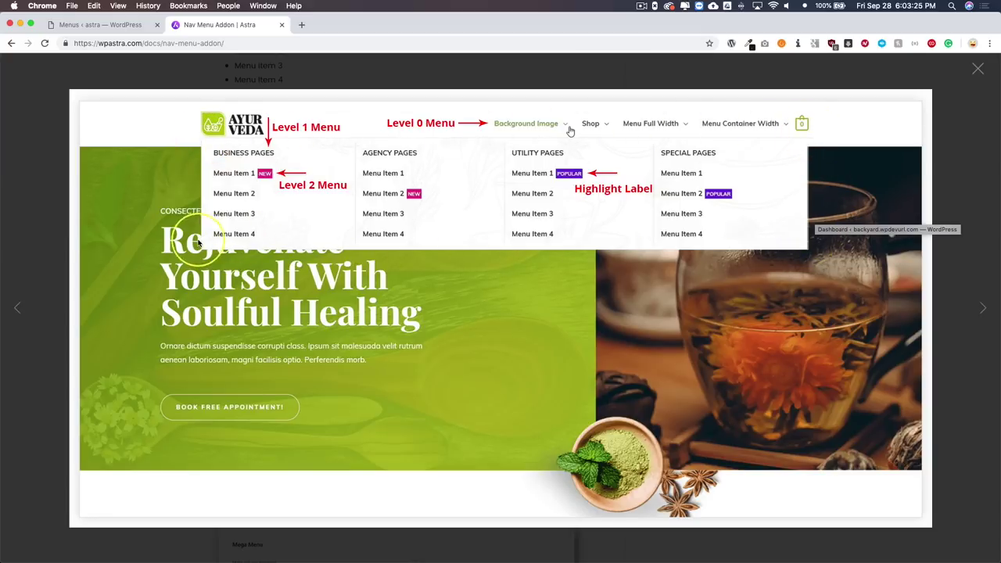
{"action": "left_click", "coordinate": [132, 25]}
{"action": "left_click", "coordinate": [566, 193]}
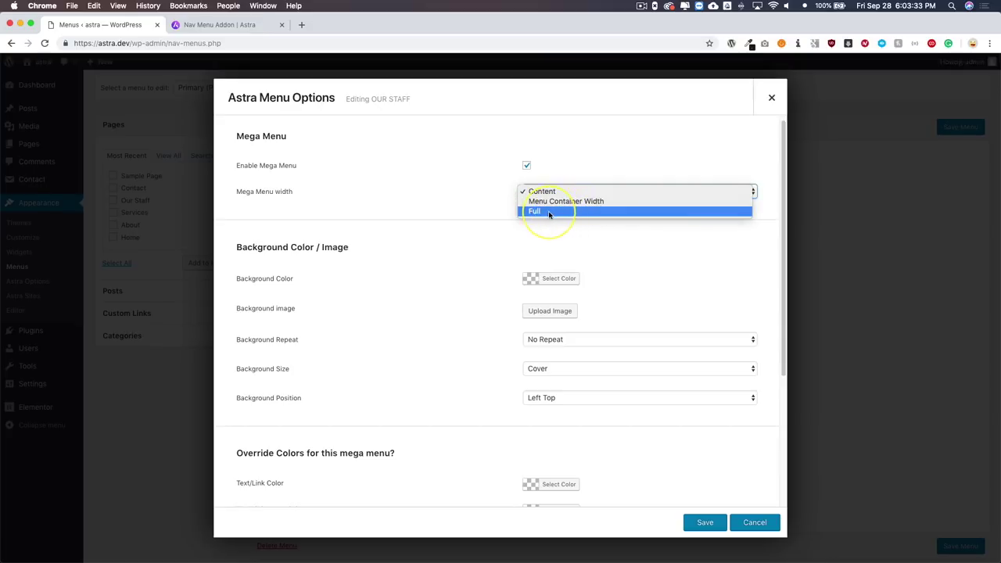
{"action": "left_click", "coordinate": [257, 19]}
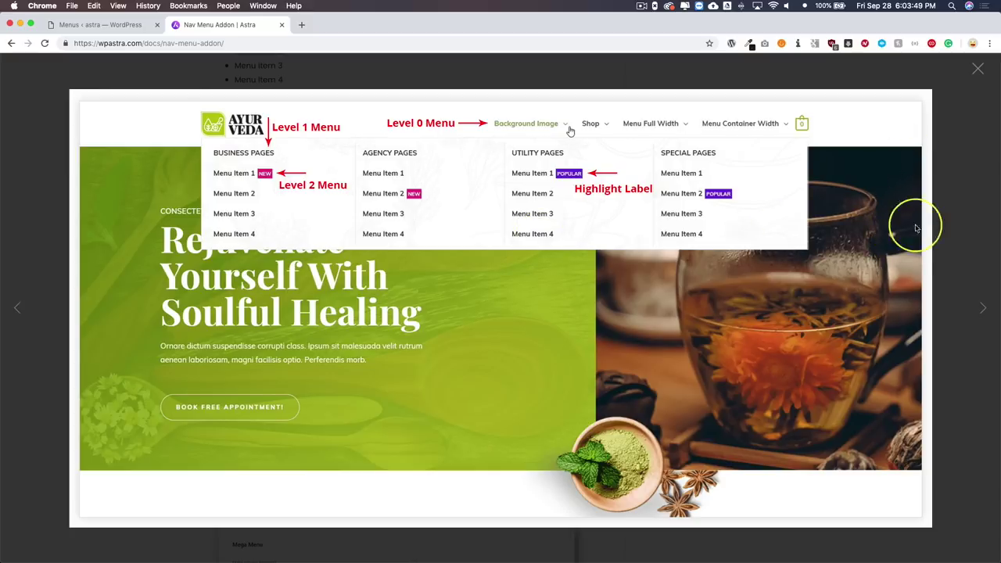
{"action": "left_click", "coordinate": [136, 26]}
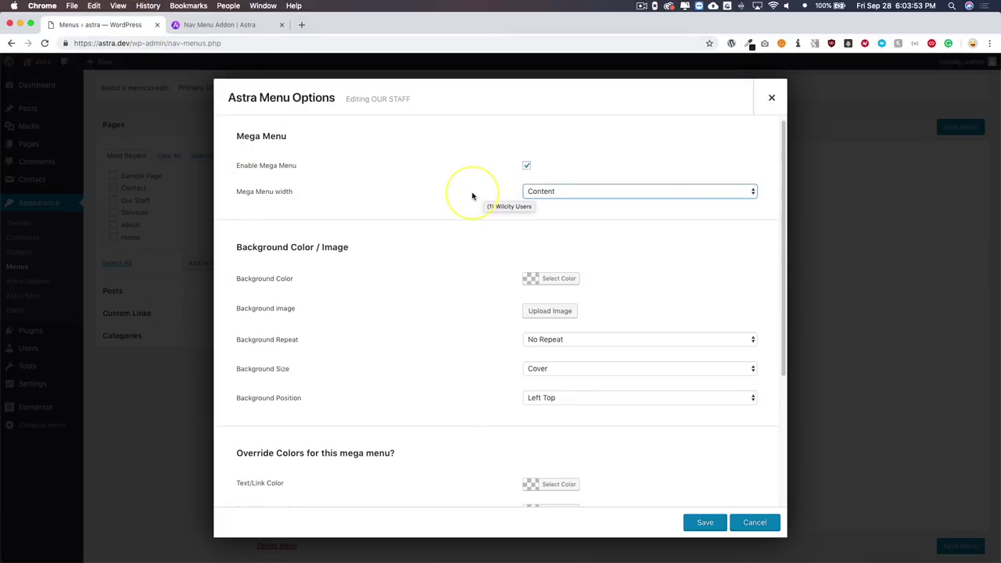
Review the background, color override and highlight label options, save the OUR STAFF menu options, and close them along with the item
{"action": "scroll", "coordinate": [477, 195], "scroll_direction": "down", "scroll_amount": 3}
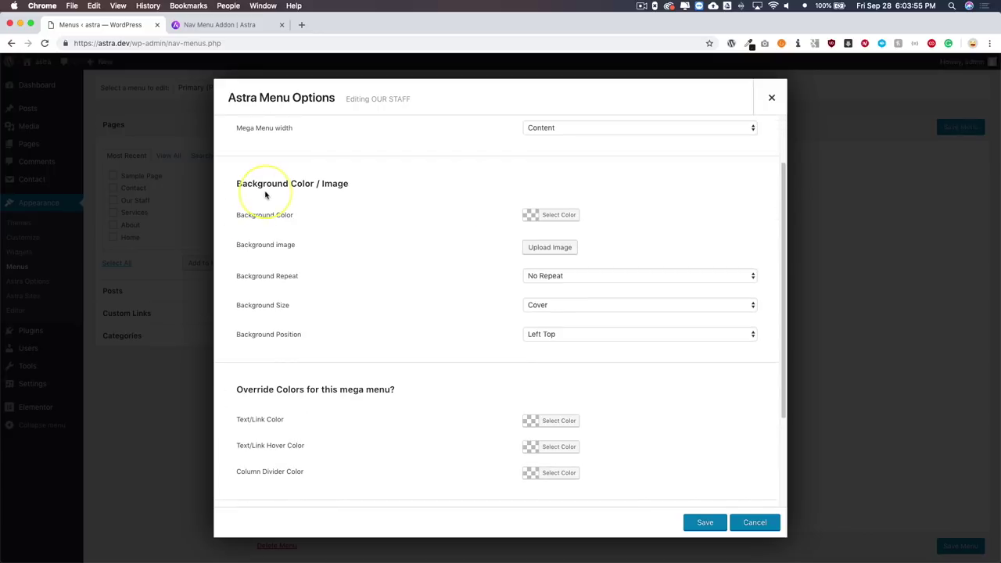
{"action": "scroll", "coordinate": [479, 247], "scroll_direction": "down", "scroll_amount": 1}
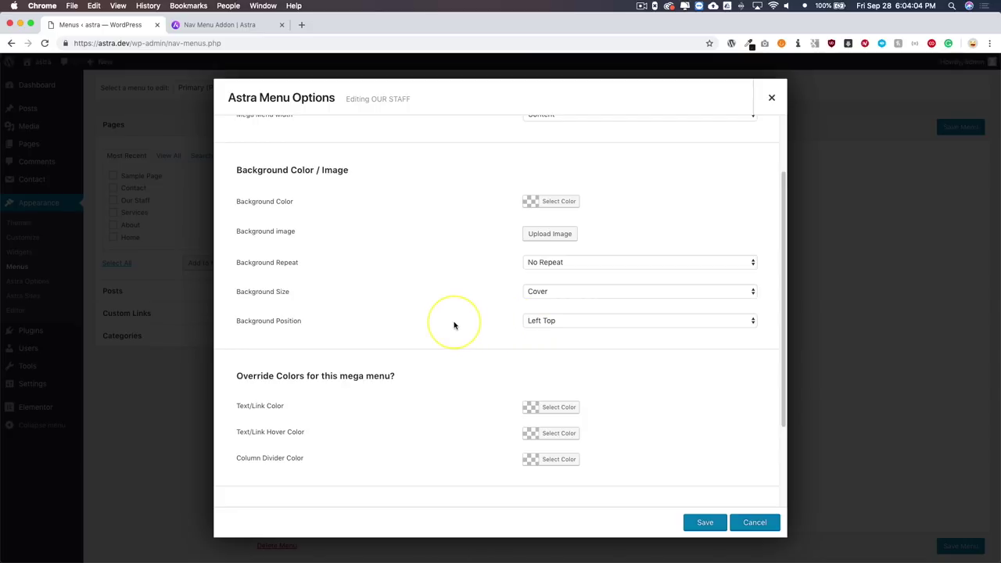
{"action": "scroll", "coordinate": [453, 324], "scroll_direction": "down", "scroll_amount": 2}
{"action": "scroll", "coordinate": [467, 276], "scroll_direction": "down", "scroll_amount": 3}
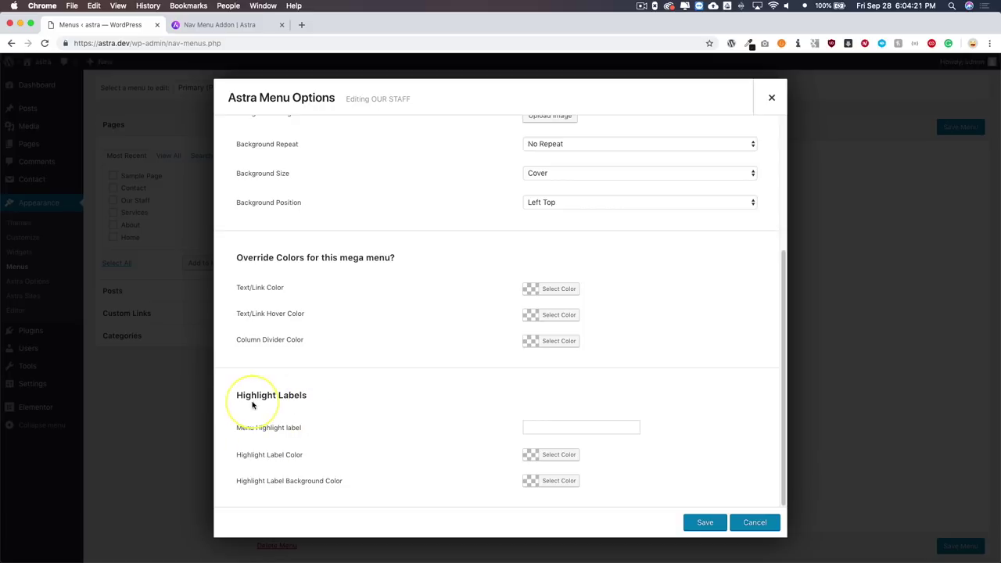
{"action": "scroll", "coordinate": [586, 391], "scroll_direction": "up", "scroll_amount": 2}
{"action": "scroll", "coordinate": [566, 390], "scroll_direction": "up", "scroll_amount": 5}
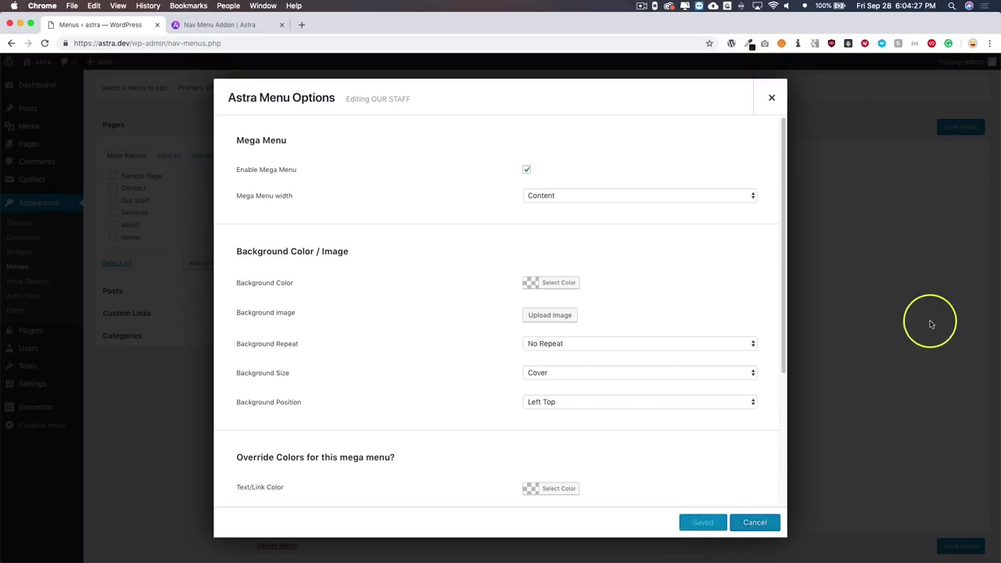
{"action": "left_click", "coordinate": [852, 294]}
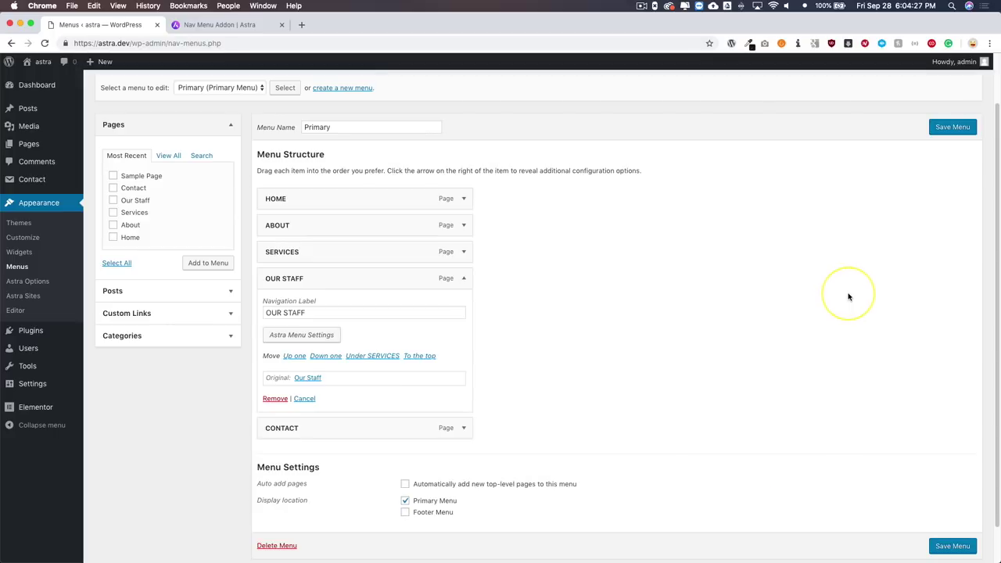
{"action": "left_click", "coordinate": [465, 279]}
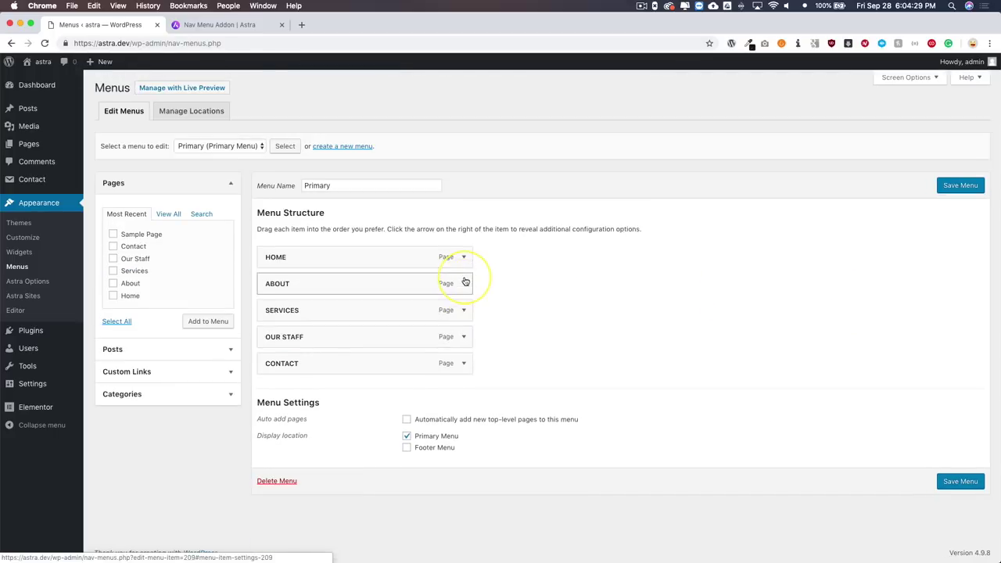
Add a custom link named Sub Level Service with URL # to the menu and nest it under OUR STAFF
{"action": "left_click", "coordinate": [132, 372]}
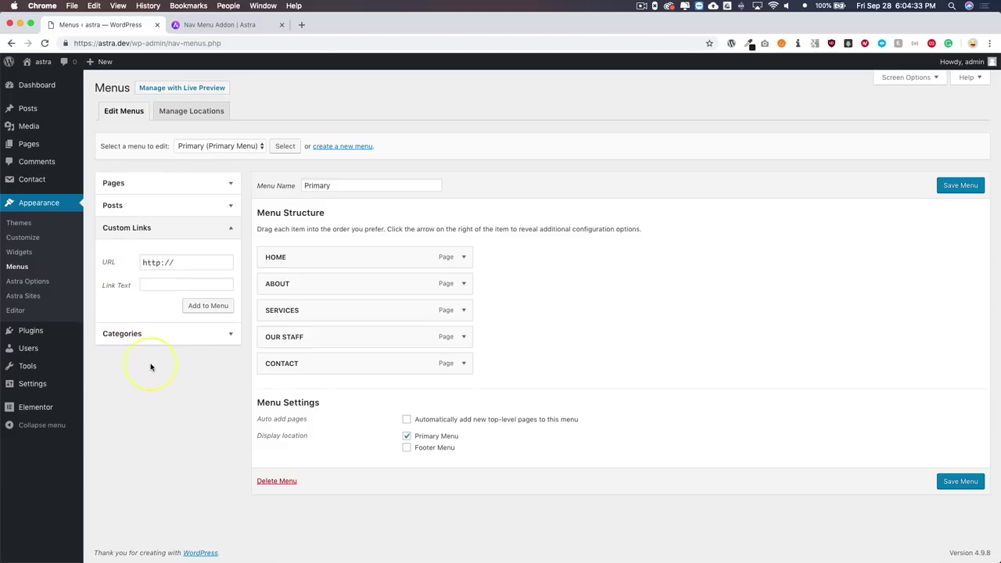
{"action": "left_click_drag", "start_coordinate": [183, 264], "coordinate": [101, 261]}
{"action": "type", "text": "#"}
{"action": "key", "text": "Tab"}
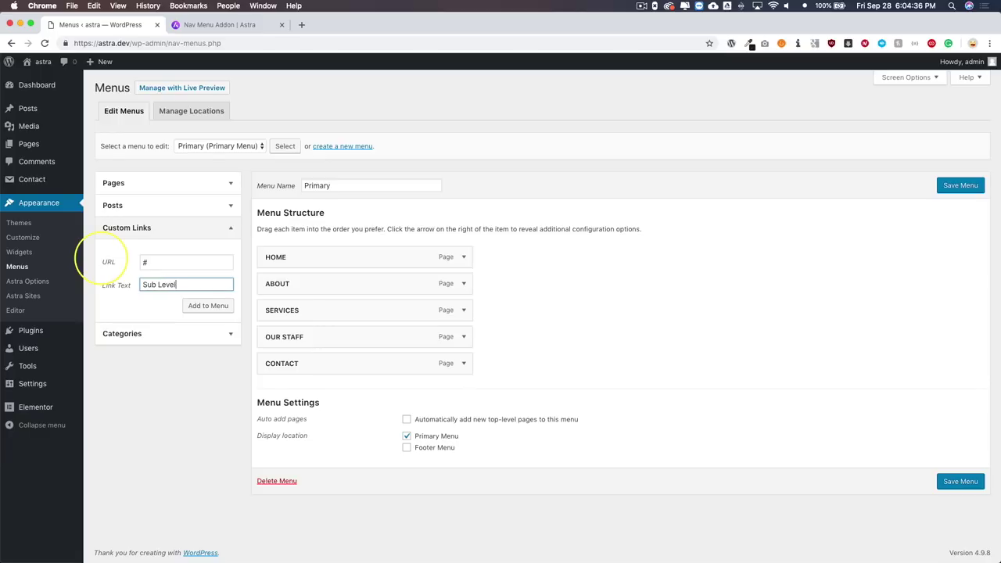
{"action": "type", "text": "Sub Level Service"}
{"action": "left_click", "coordinate": [200, 308]}
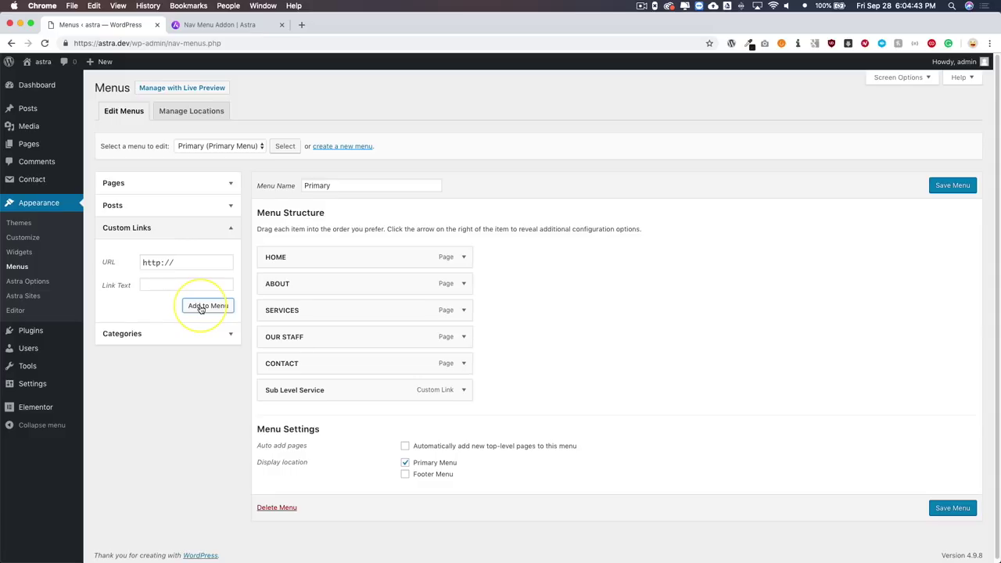
{"action": "left_click_drag", "start_coordinate": [268, 388], "coordinate": [328, 364]}
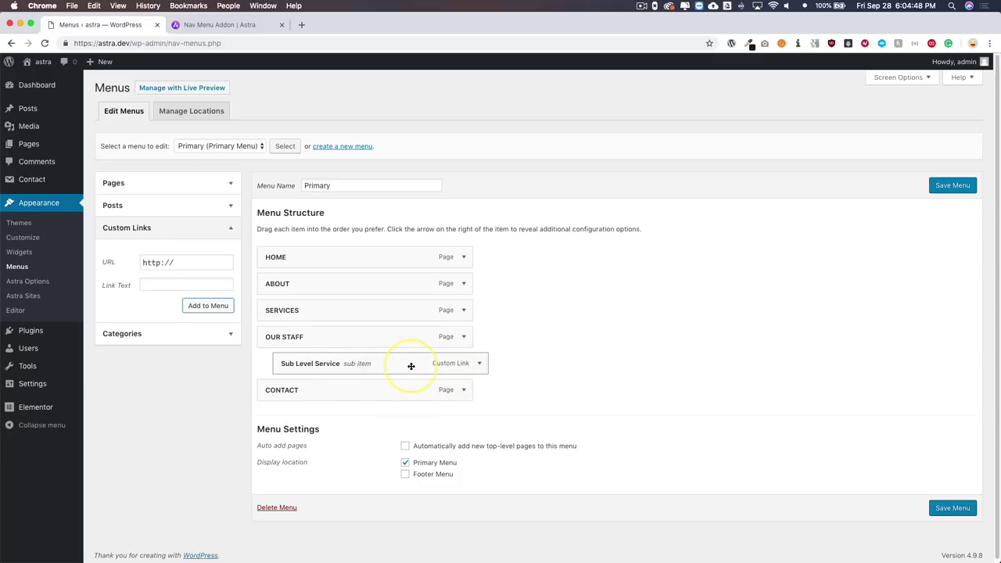
Open the Astra Menu Settings of Sub Level Service and compare its column heading option with the documentation's example menu
{"action": "left_click", "coordinate": [476, 365]}
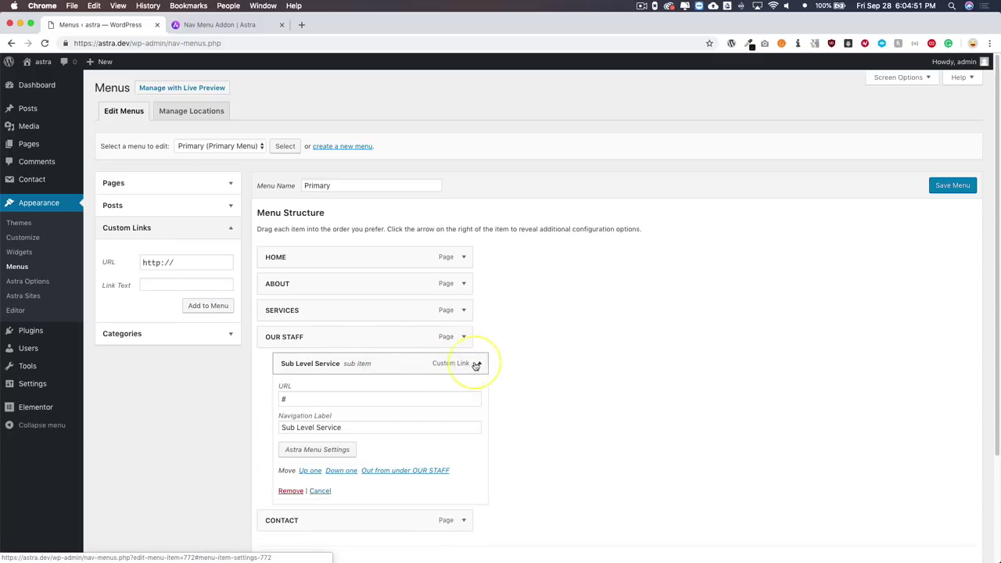
{"action": "left_click", "coordinate": [313, 451]}
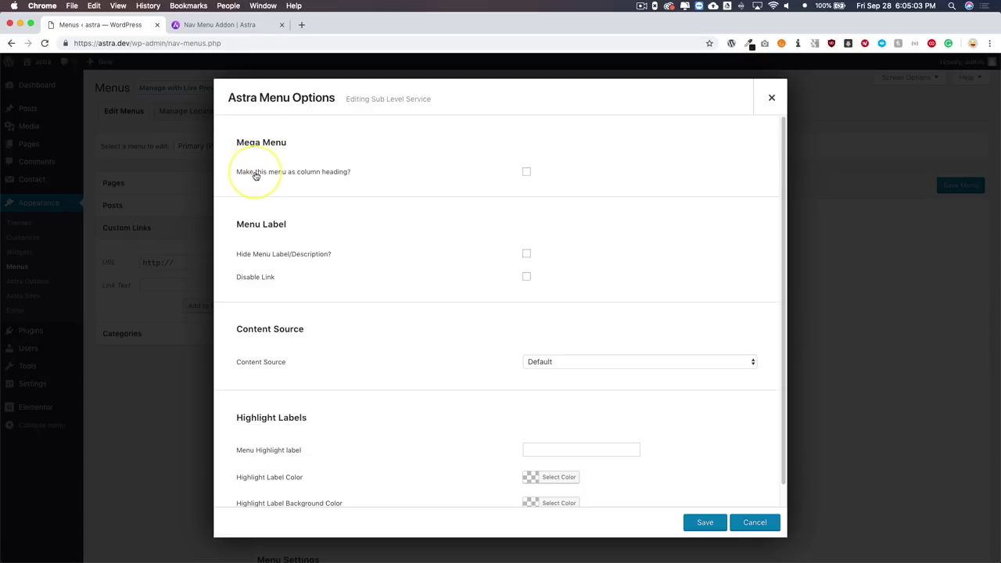
{"action": "left_click", "coordinate": [254, 29]}
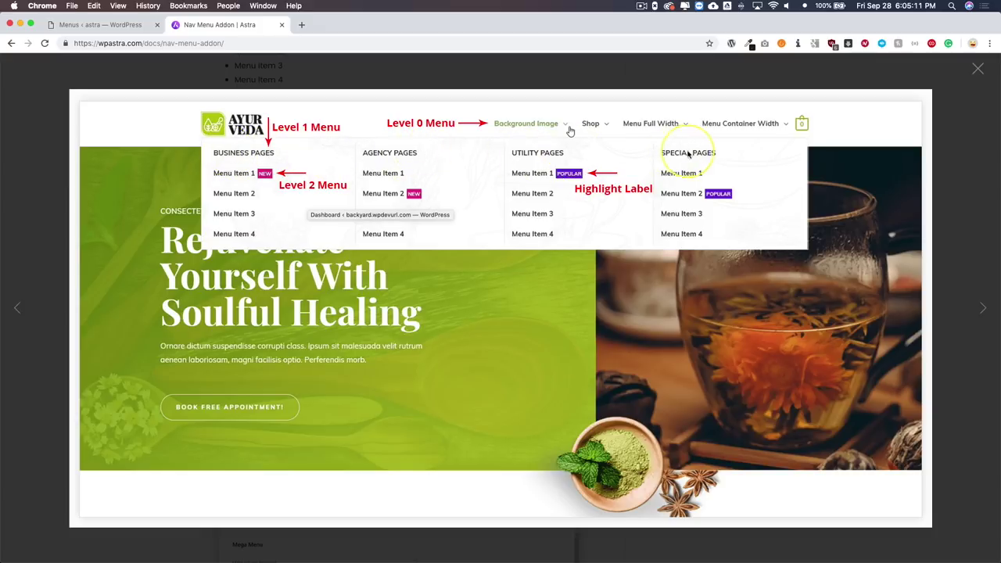
{"action": "left_click", "coordinate": [129, 26]}
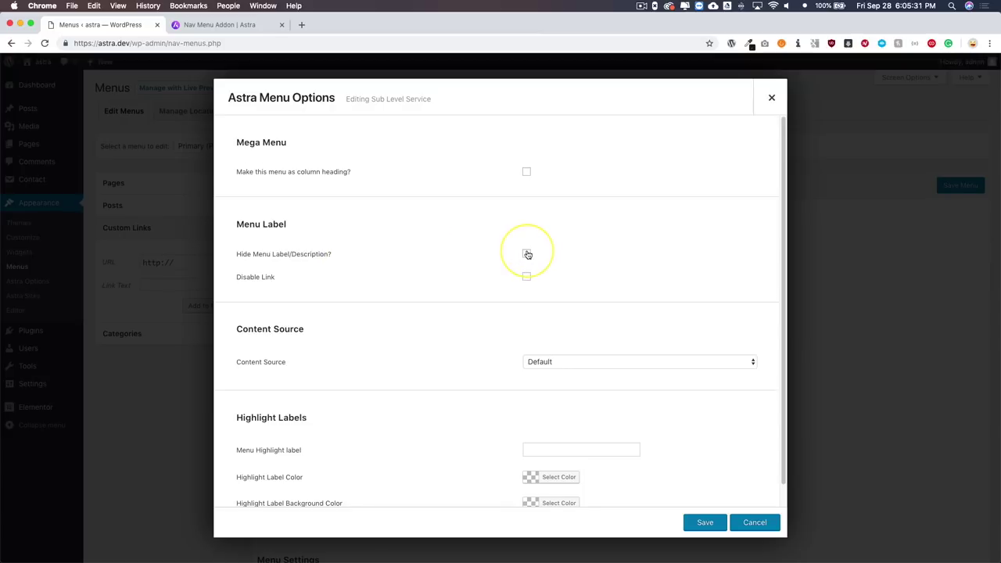
Try Custom Text as the content source of Sub Level Service and inspect its text box
{"action": "scroll", "coordinate": [528, 255], "scroll_direction": "down", "scroll_amount": 1}
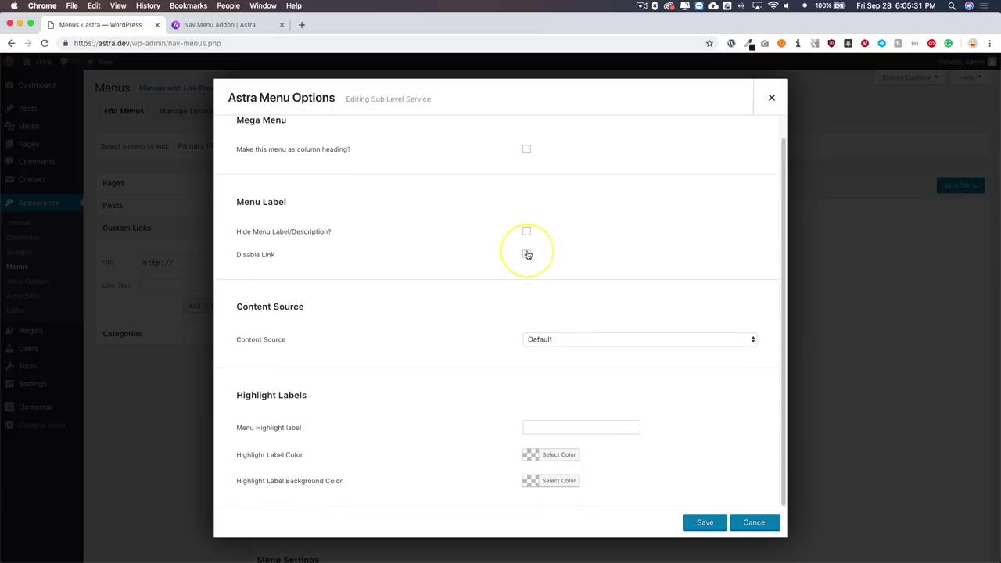
{"action": "left_click", "coordinate": [539, 342]}
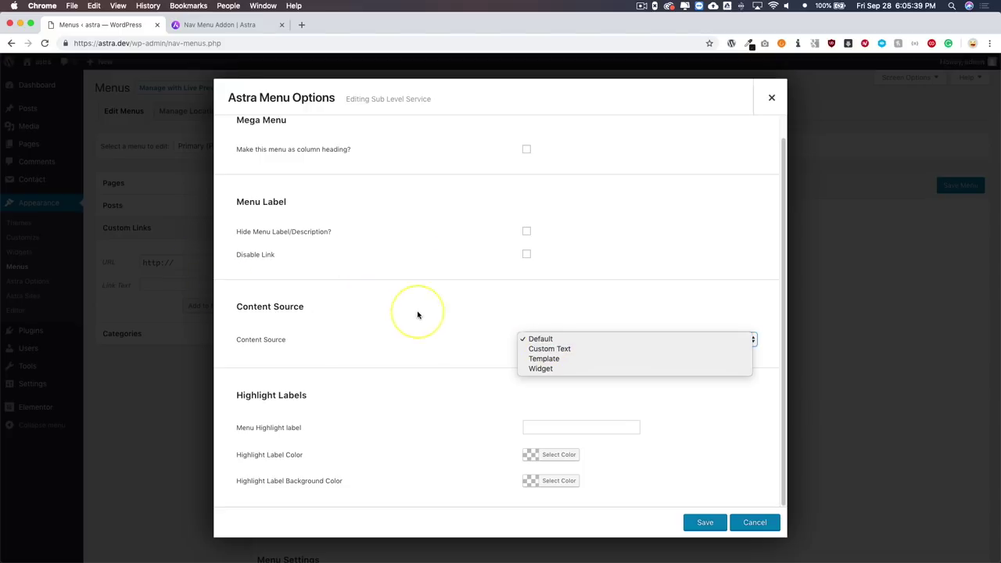
{"action": "left_click", "coordinate": [561, 349]}
{"action": "scroll", "coordinate": [560, 349], "scroll_direction": "down", "scroll_amount": 3}
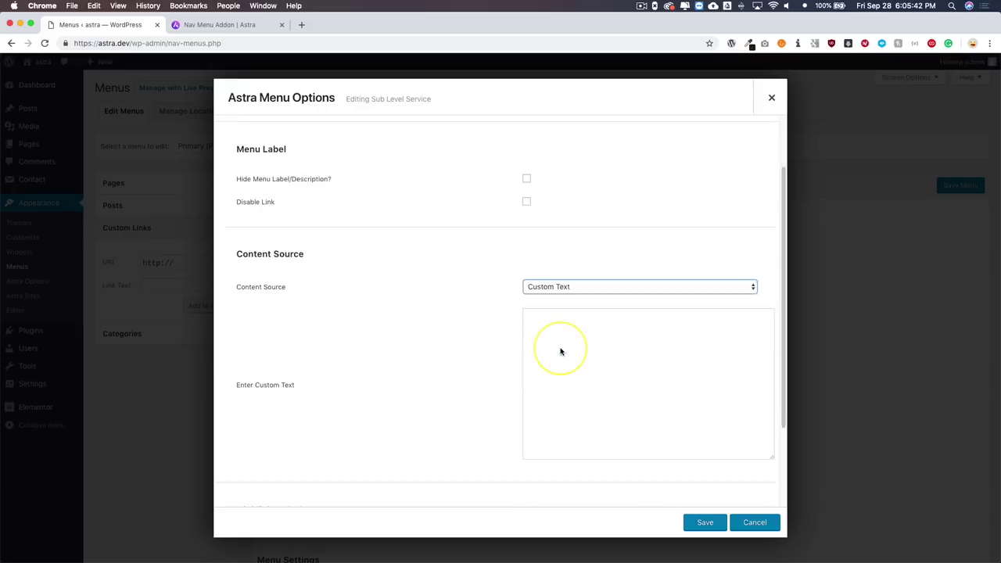
{"action": "left_click", "coordinate": [568, 294]}
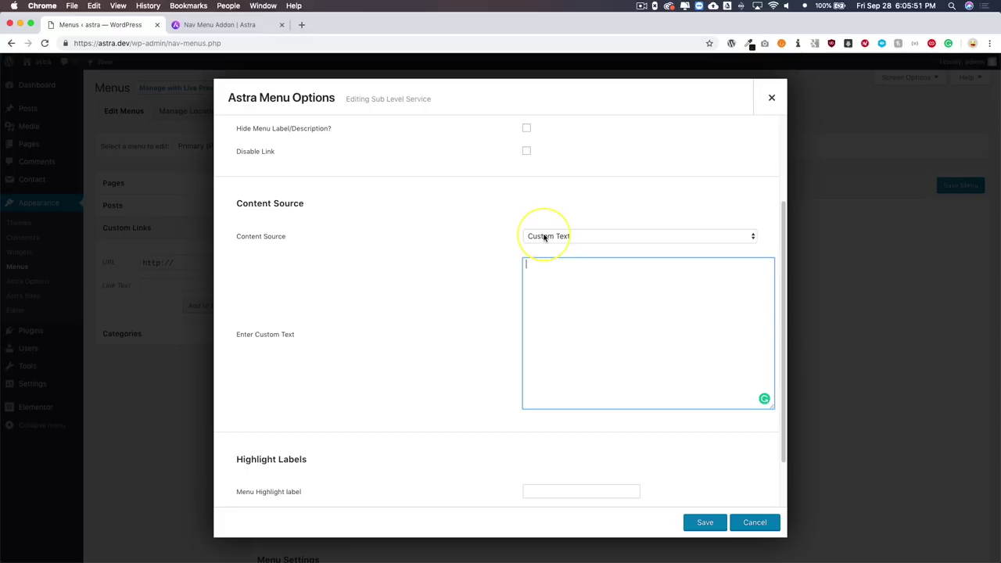
Switch the content source to Template and look at its page and post search
{"action": "left_click", "coordinate": [544, 238]}
{"action": "left_click", "coordinate": [543, 247]}
{"action": "left_click", "coordinate": [549, 342]}
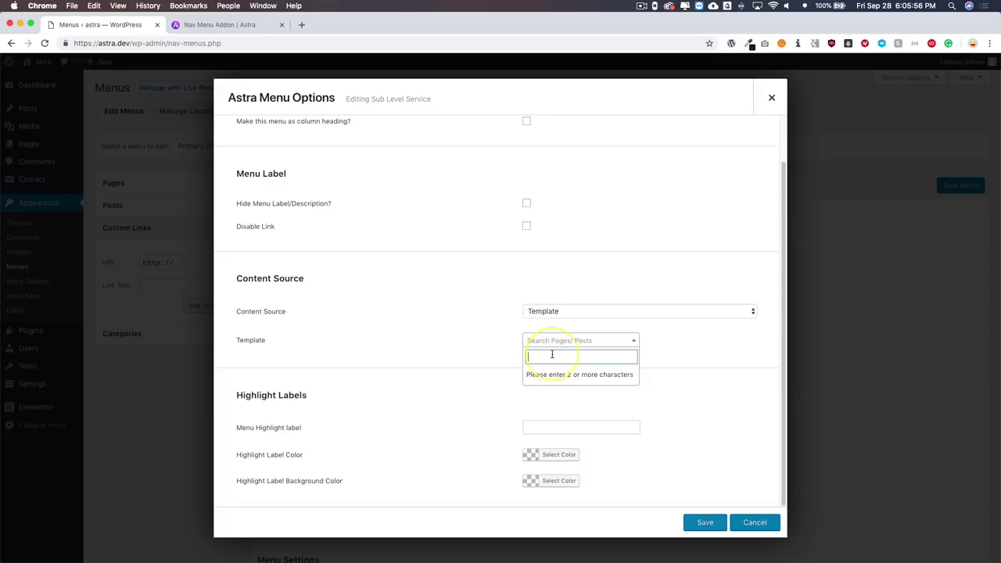
{"action": "left_click", "coordinate": [503, 351]}
Try Widget as the content source and review the widgets available for insertion
{"action": "left_click", "coordinate": [547, 313]}
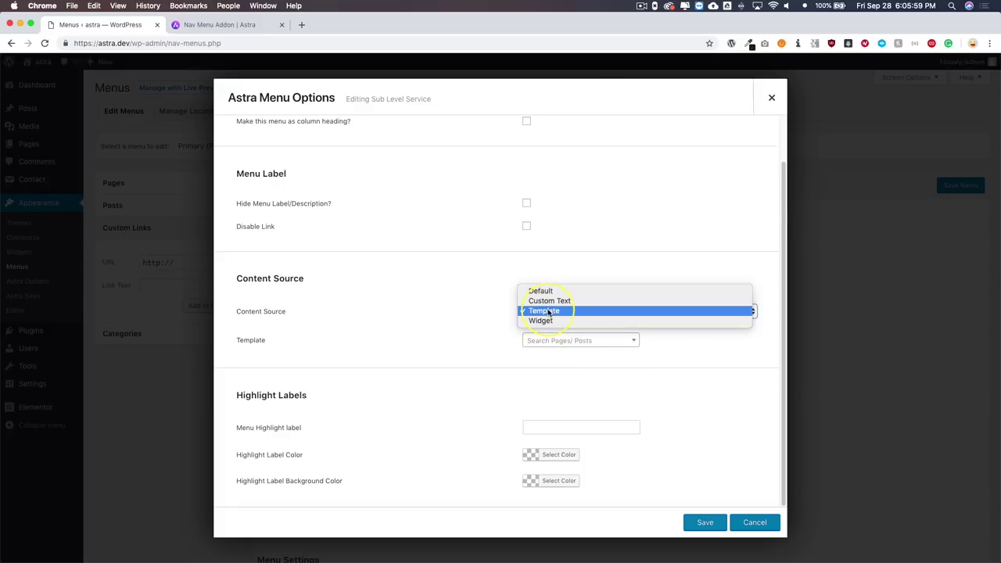
{"action": "left_click", "coordinate": [544, 321]}
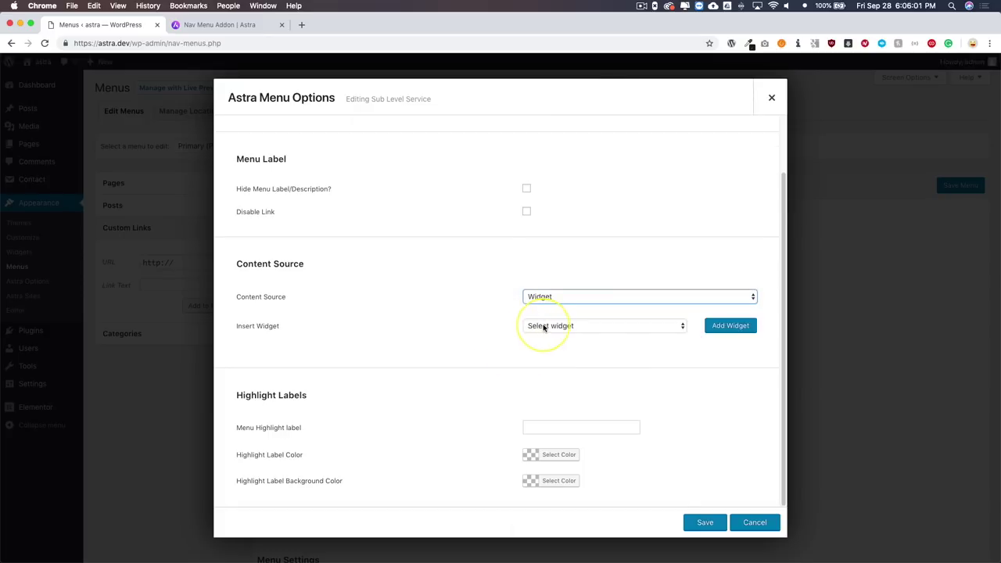
{"action": "left_click", "coordinate": [545, 327]}
{"action": "scroll", "coordinate": [551, 539], "scroll_direction": "down", "scroll_amount": 1}
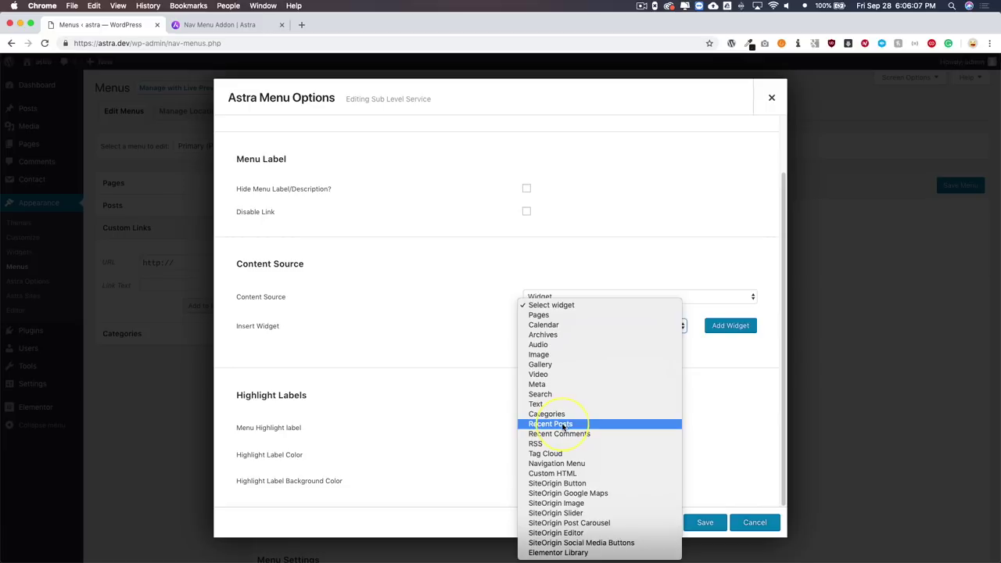
{"action": "left_click", "coordinate": [730, 373]}
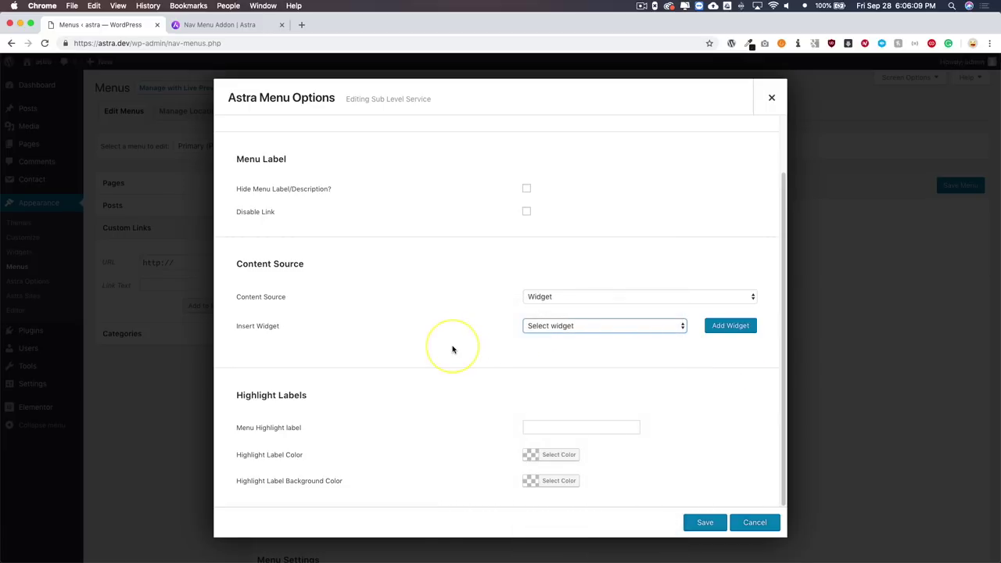
Set the Sub Level Service content source back to Template and save its Astra menu options
{"action": "left_click", "coordinate": [546, 295]}
{"action": "left_click", "coordinate": [549, 287]}
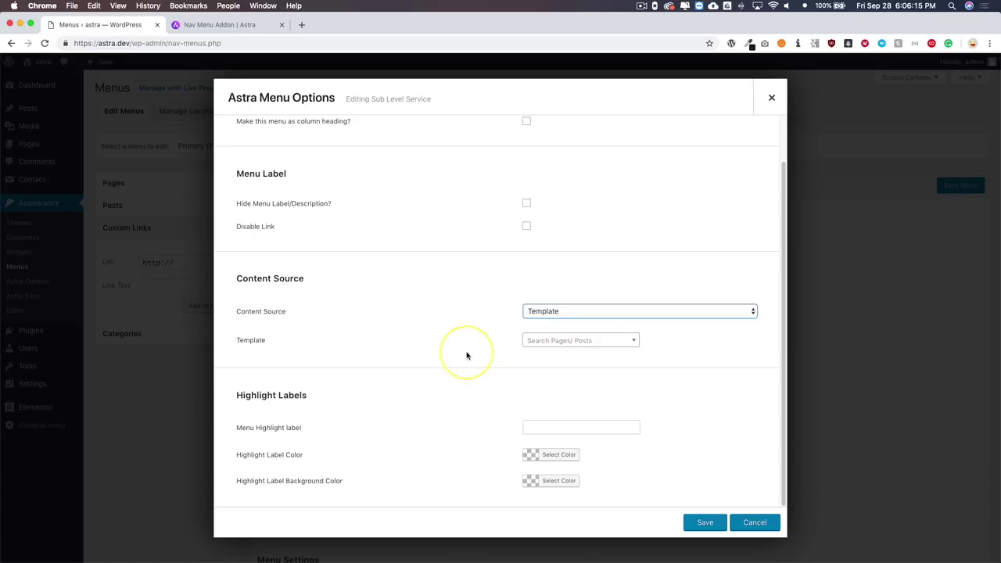
{"action": "left_click", "coordinate": [708, 522]}
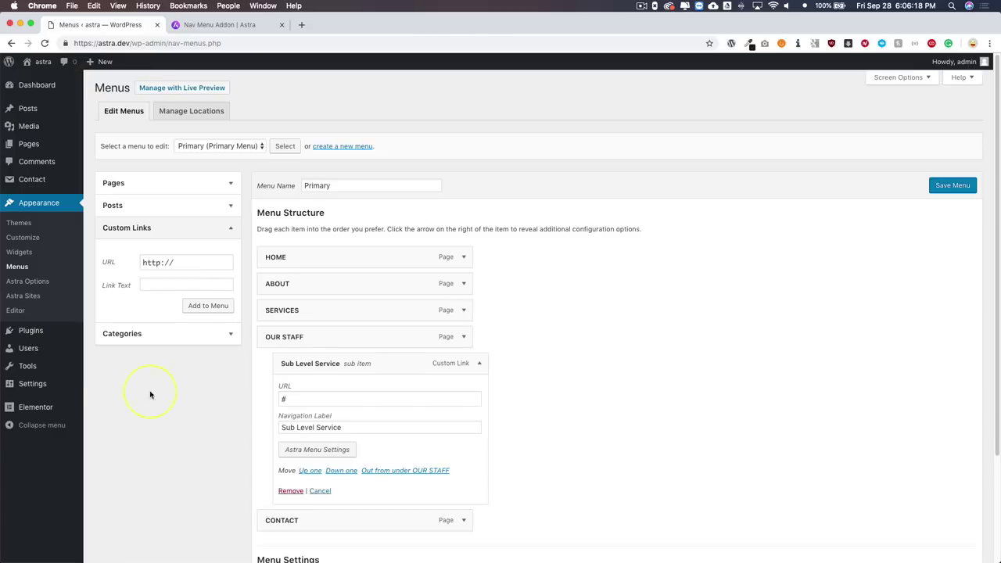
Save the Primary menu and go to Elementor's My Templates list
{"action": "left_click", "coordinate": [99, 407]}
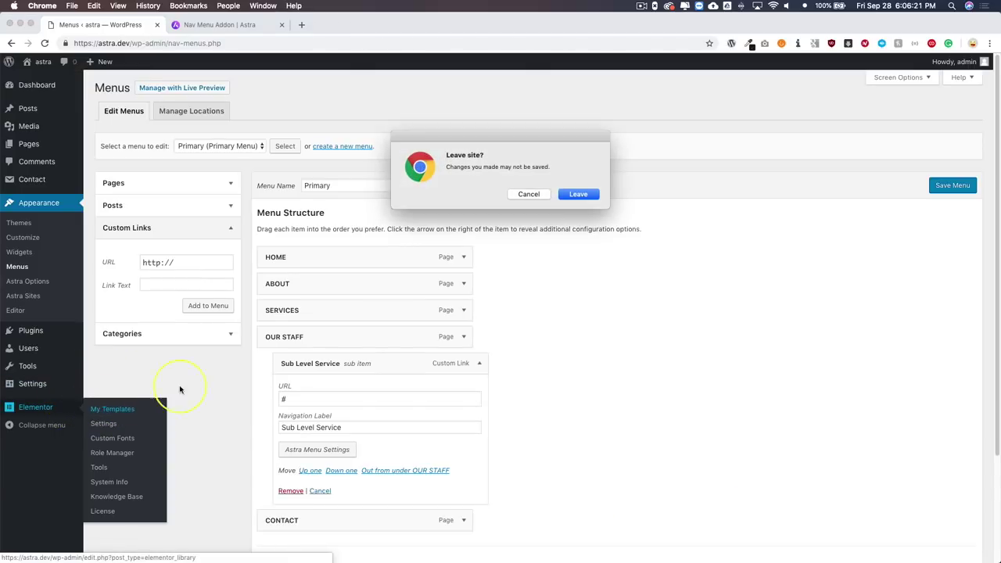
{"action": "left_click", "coordinate": [529, 193]}
{"action": "left_click", "coordinate": [941, 192]}
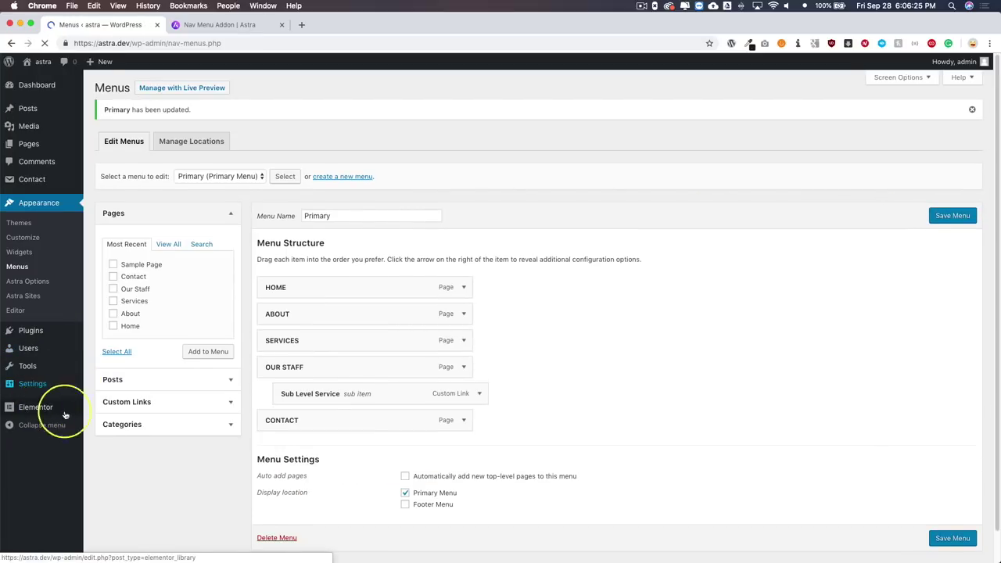
{"action": "mouse_move", "coordinate": [61, 408]}
{"action": "left_click", "coordinate": [104, 409]}
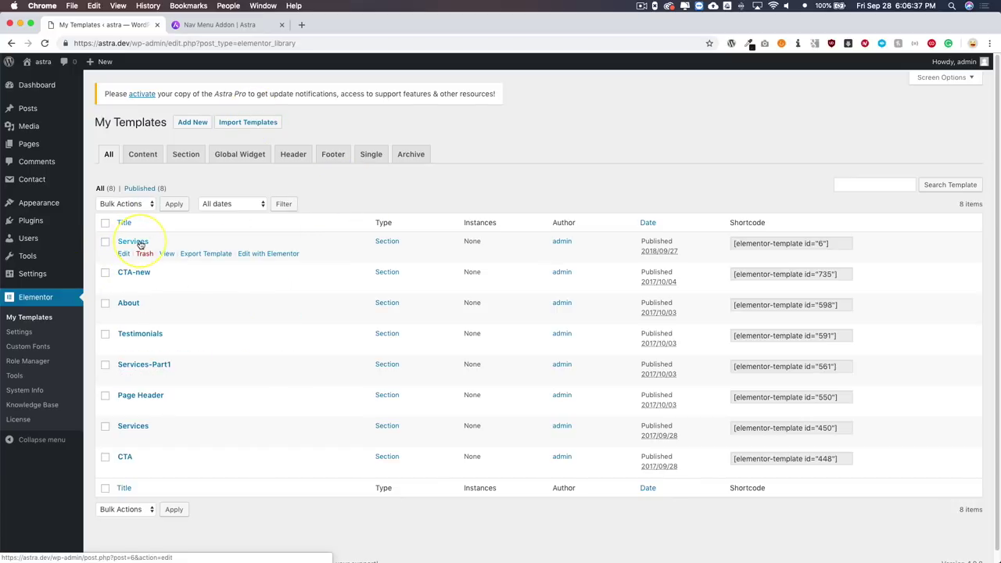
Preview the Services template dated 2018/09/27 in a separate browser tab and close the preview
{"action": "left_click", "coordinate": [166, 254], "text": "super"}
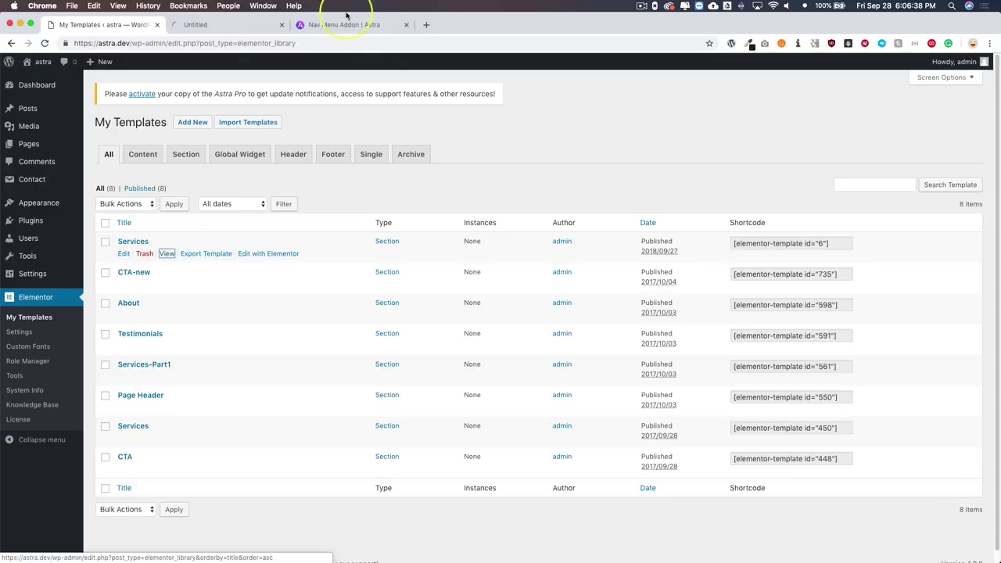
{"action": "left_click", "coordinate": [227, 25]}
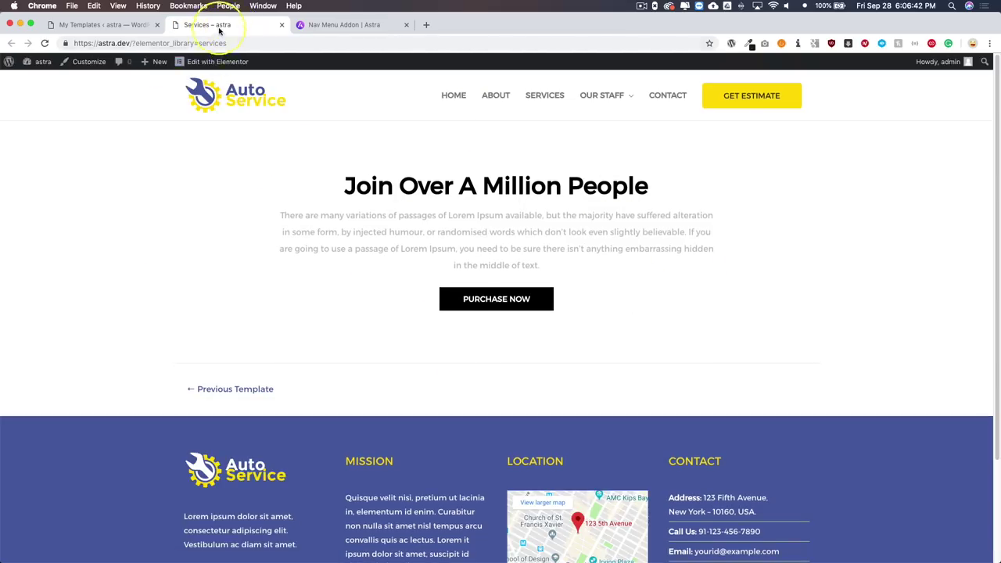
{"action": "key", "text": "super+w"}
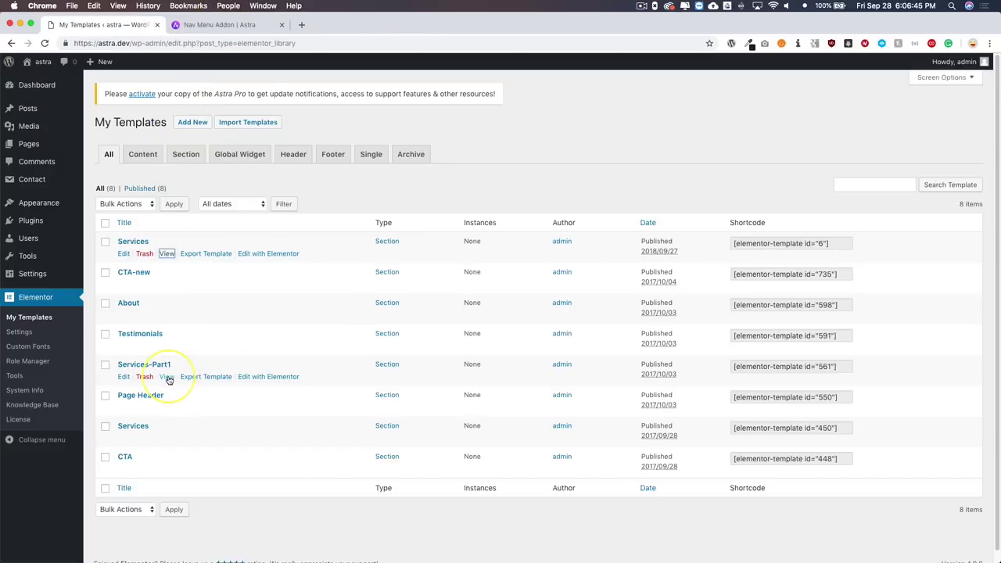
Preview the Services-Part1 template in a separate browser tab, look over its layout, and close the preview
{"action": "left_click", "coordinate": [168, 379], "text": "super"}
{"action": "left_click", "coordinate": [254, 24]}
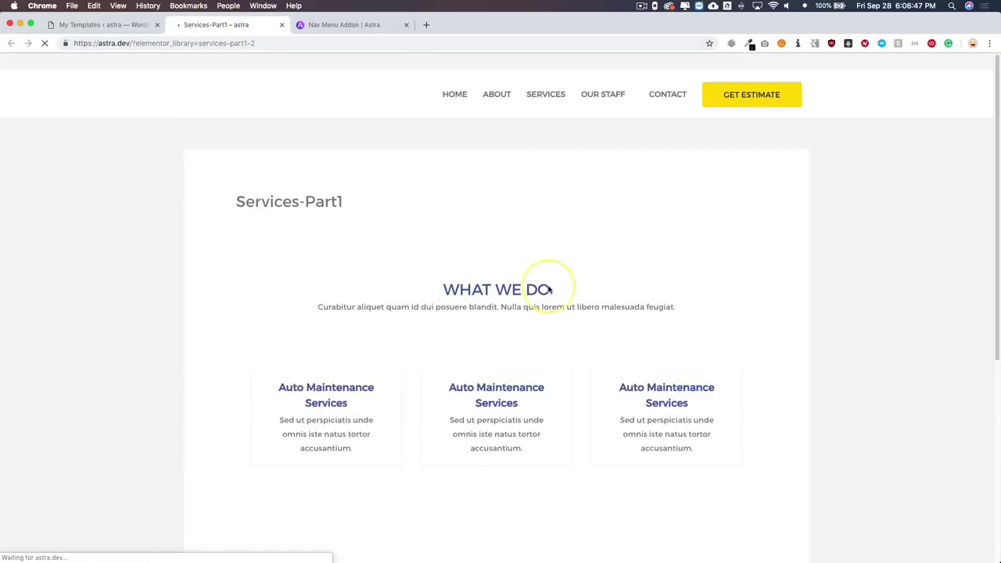
{"action": "scroll", "coordinate": [344, 326], "scroll_direction": "down", "scroll_amount": 3}
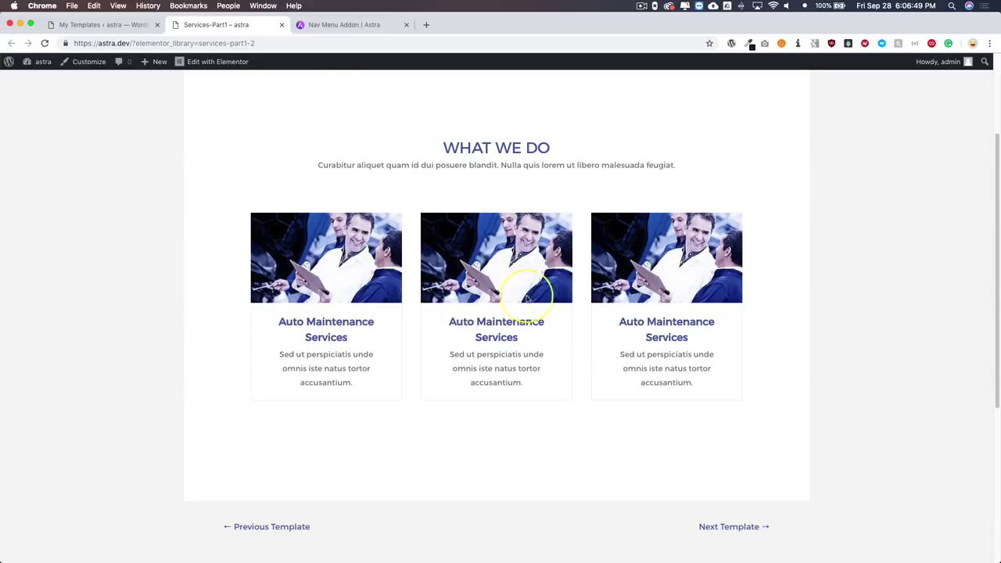
{"action": "scroll", "coordinate": [554, 302], "scroll_direction": "up", "scroll_amount": 2}
{"action": "key", "text": "super+w"}
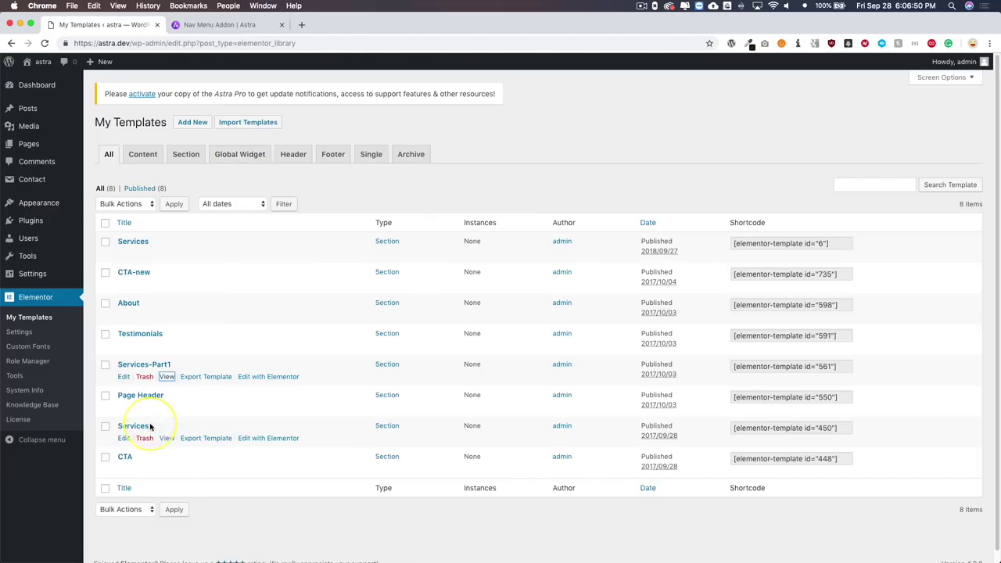
Preview the Services template dated 2017/09/28 in a separate browser tab and close the preview
{"action": "left_click", "coordinate": [167, 438], "text": "super"}
{"action": "left_click", "coordinate": [226, 24]}
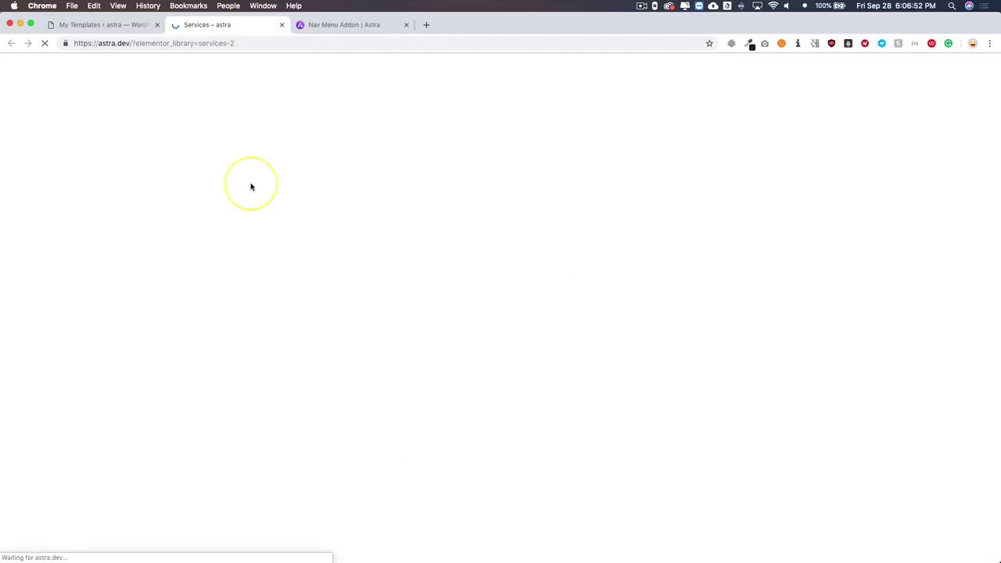
{"action": "scroll", "coordinate": [489, 270], "scroll_direction": "down", "scroll_amount": 4}
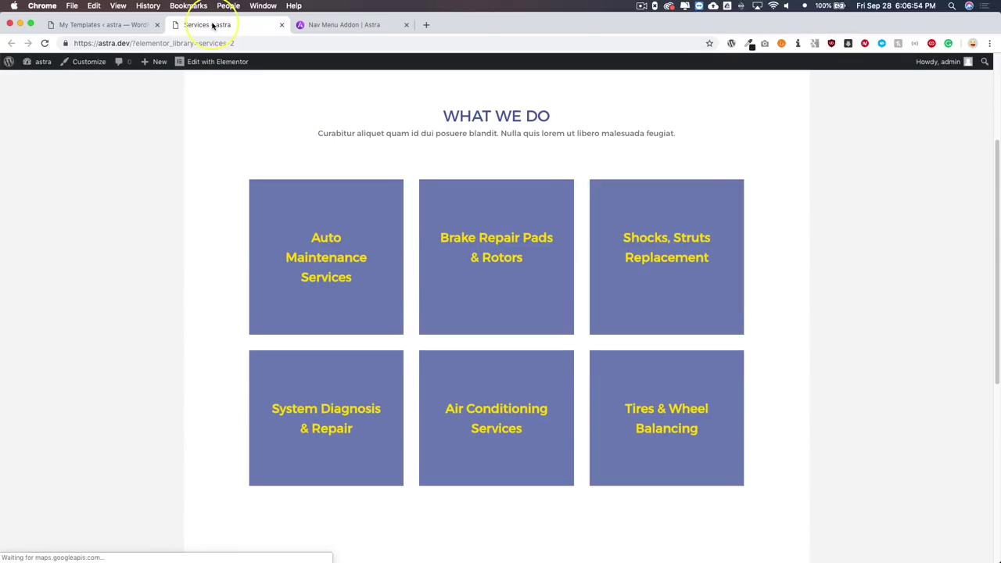
{"action": "key", "text": "super+w"}
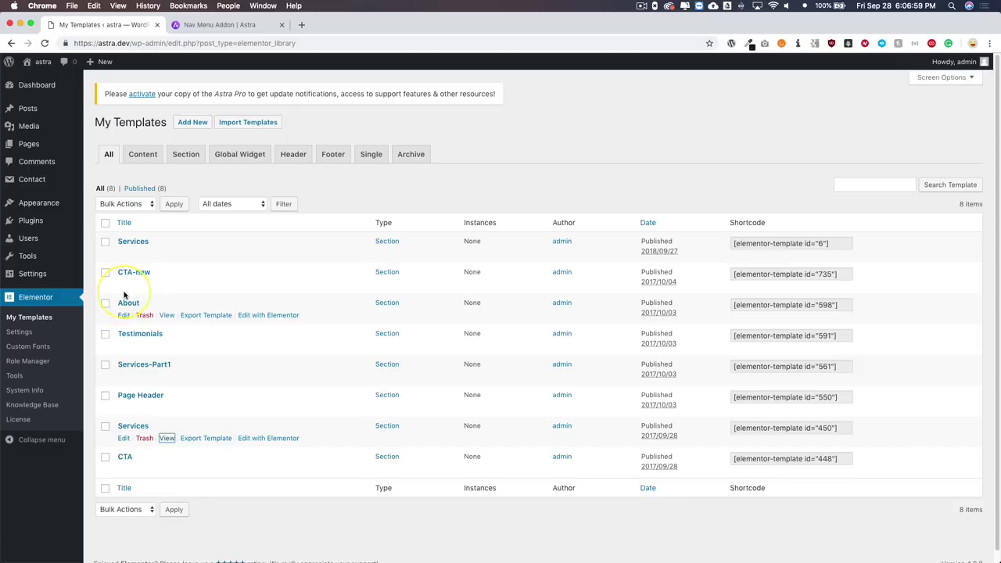
Create a new Elementor template of type Section named "Our Staff Mega Menu"
{"action": "left_click", "coordinate": [197, 123]}
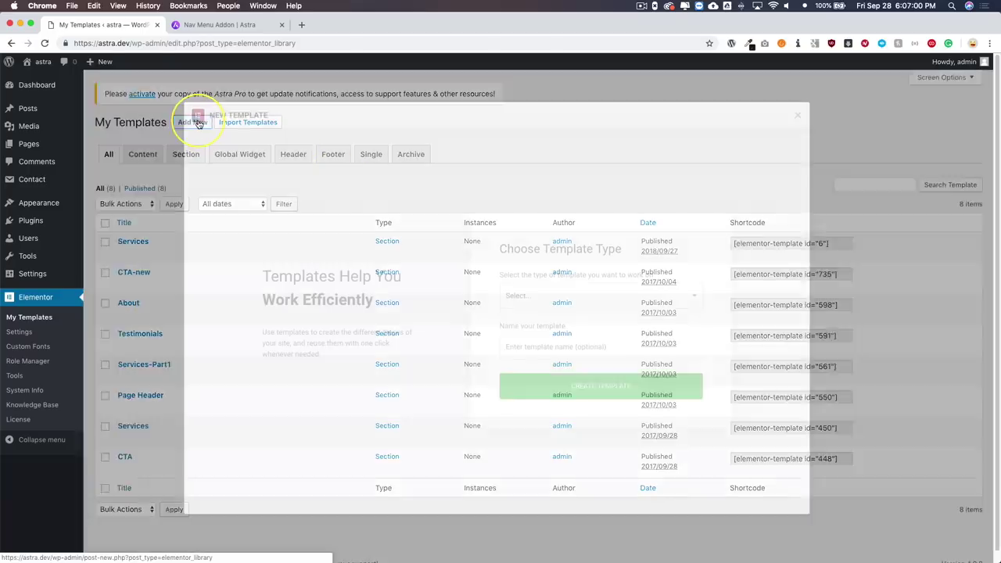
{"action": "left_click", "coordinate": [516, 297]}
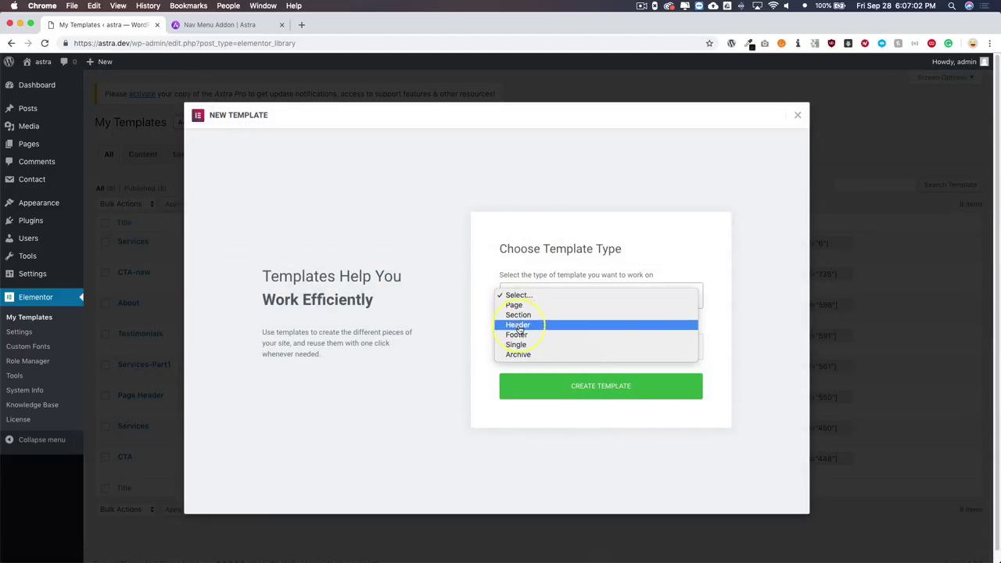
{"action": "left_click", "coordinate": [518, 315]}
{"action": "left_click", "coordinate": [517, 346]}
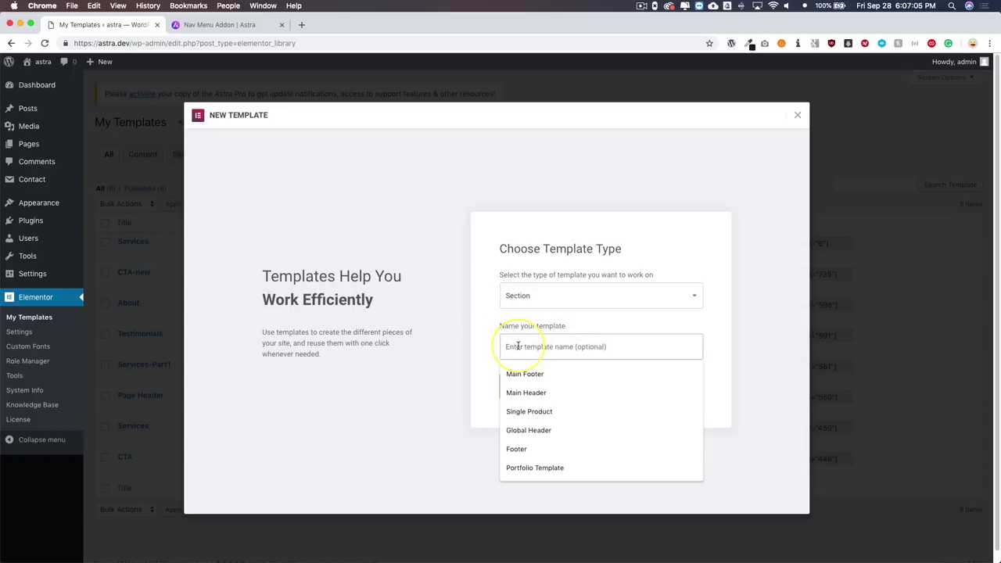
{"action": "type", "text": "Our Staff Mega Menu"}
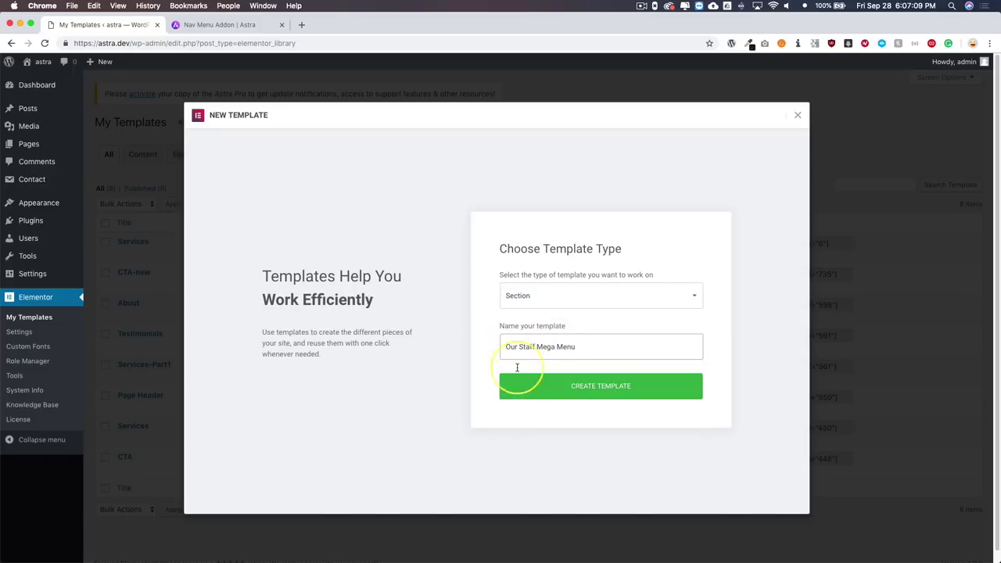
{"action": "left_click", "coordinate": [524, 393]}
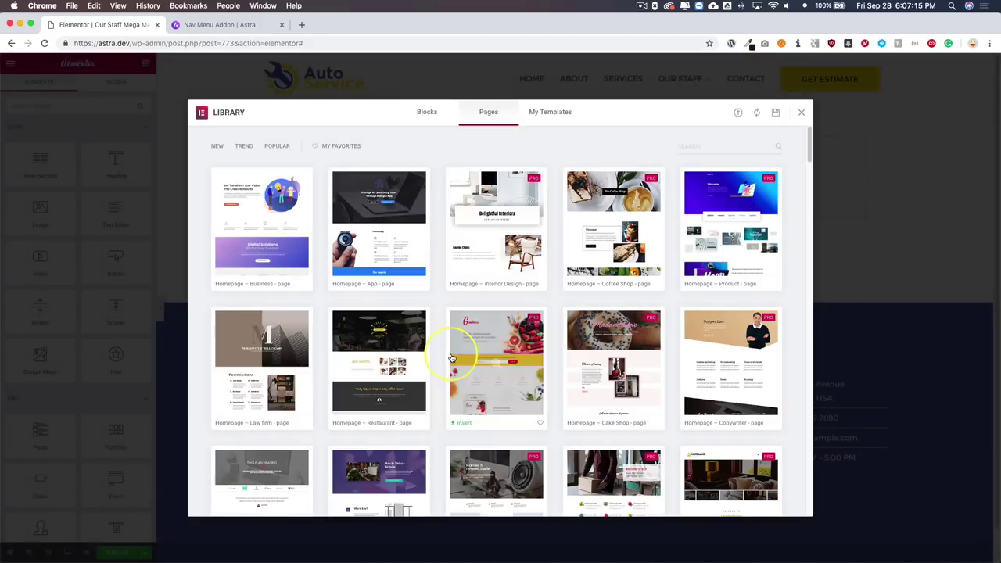
Browse the library's Blocks collection and examine the available section designs for one suited to a staff menu
{"action": "left_click", "coordinate": [424, 114]}
{"action": "scroll", "coordinate": [400, 265], "scroll_direction": "down", "scroll_amount": 15}
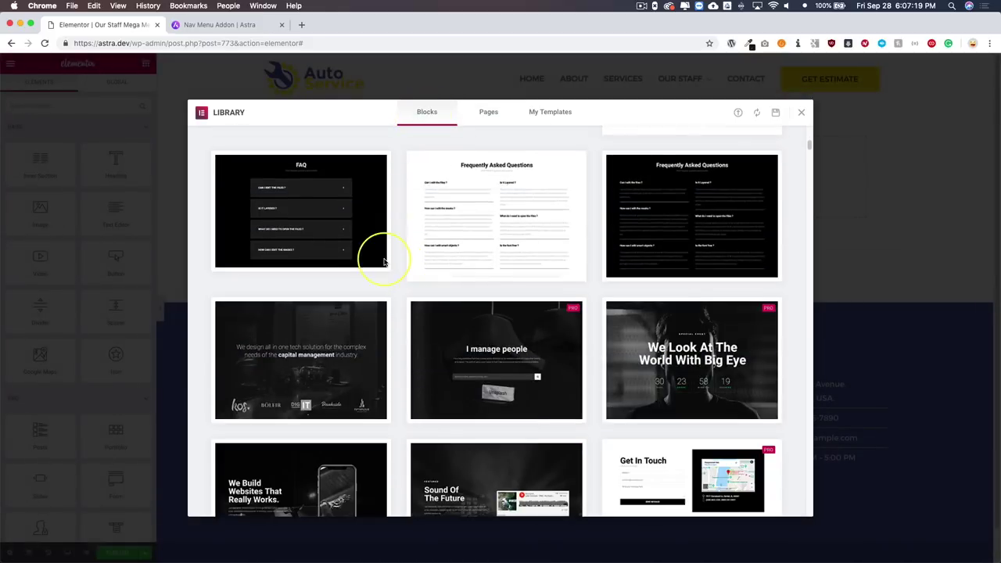
{"action": "scroll", "coordinate": [379, 255], "scroll_direction": "down", "scroll_amount": 10}
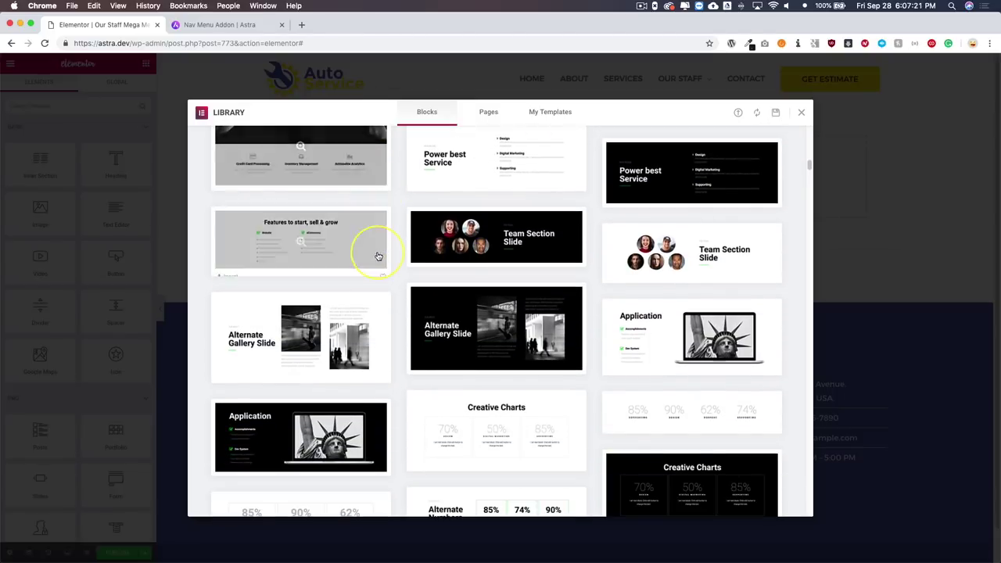
{"action": "scroll", "coordinate": [378, 255], "scroll_direction": "down", "scroll_amount": 10}
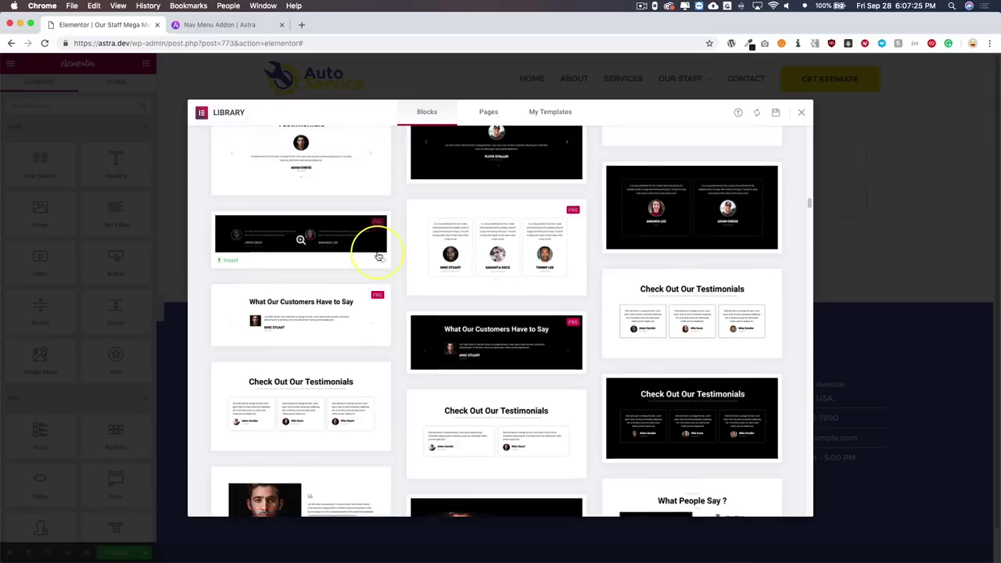
{"action": "scroll", "coordinate": [379, 255], "scroll_direction": "down", "scroll_amount": 10}
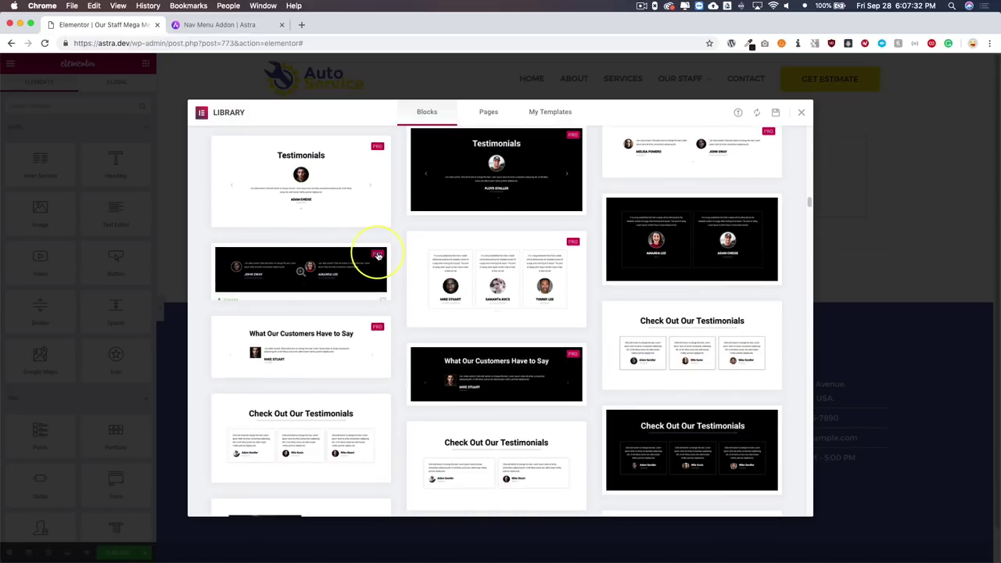
{"action": "scroll", "coordinate": [379, 255], "scroll_direction": "up", "scroll_amount": 5}
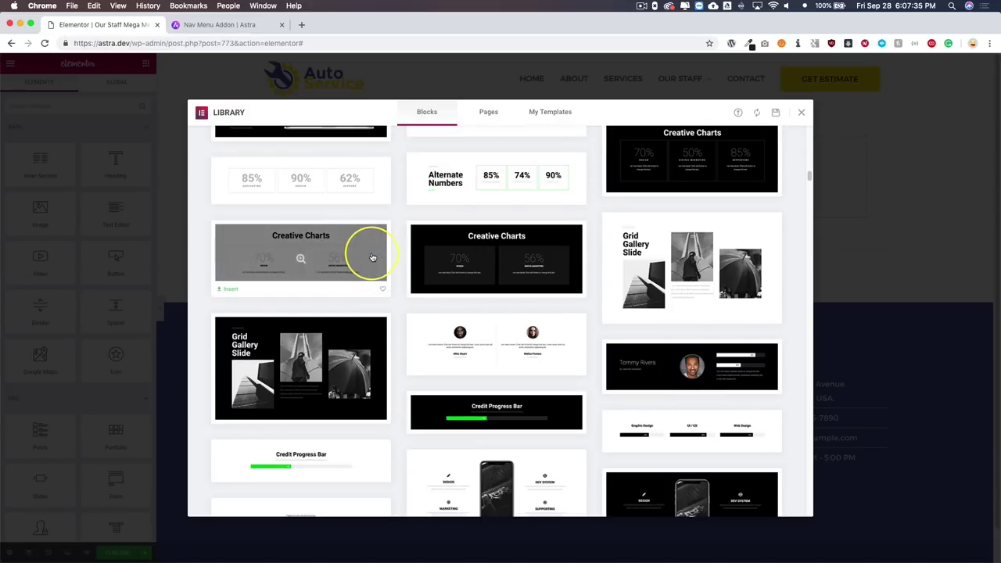
{"action": "scroll", "coordinate": [373, 258], "scroll_direction": "down", "scroll_amount": 4}
{"action": "scroll", "coordinate": [372, 255], "scroll_direction": "up", "scroll_amount": 10}
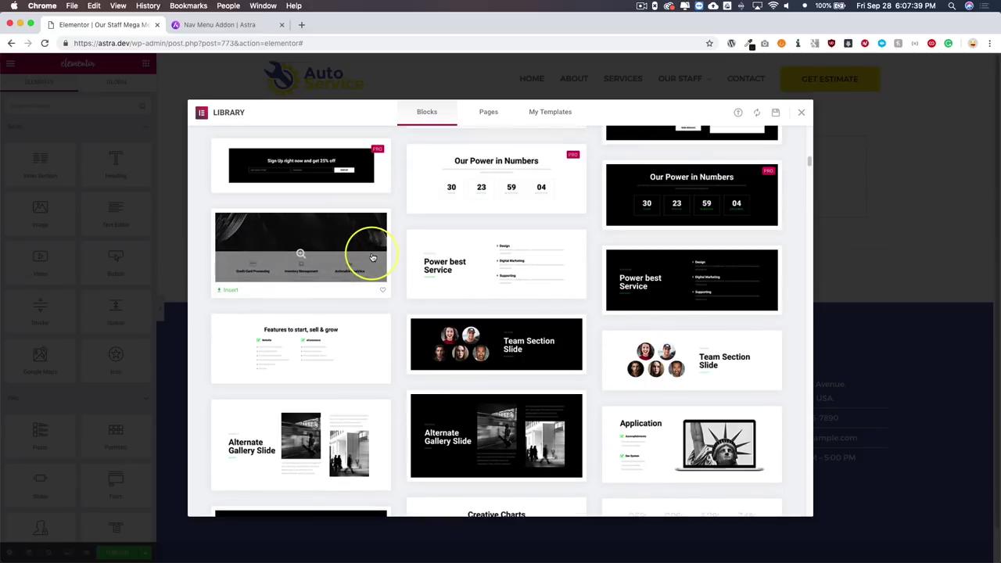
{"action": "scroll", "coordinate": [373, 257], "scroll_direction": "up", "scroll_amount": 6}
{"action": "scroll", "coordinate": [373, 258], "scroll_direction": "up", "scroll_amount": 10}
{"action": "scroll", "coordinate": [372, 255], "scroll_direction": "up", "scroll_amount": 2}
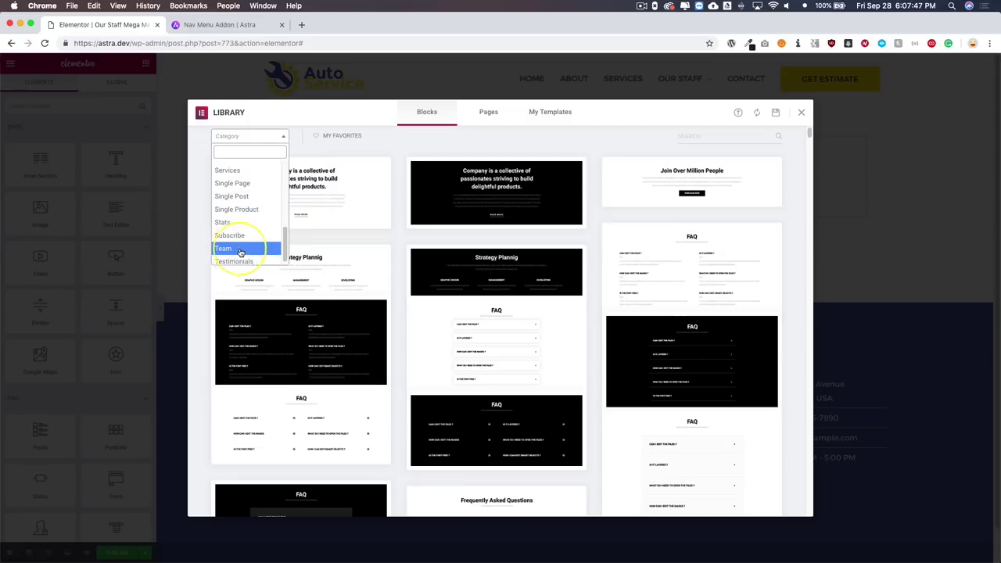
Filter the blocks by the Team category and insert the white three-member block with round photos, roles and social icons
{"action": "left_click", "coordinate": [245, 248]}
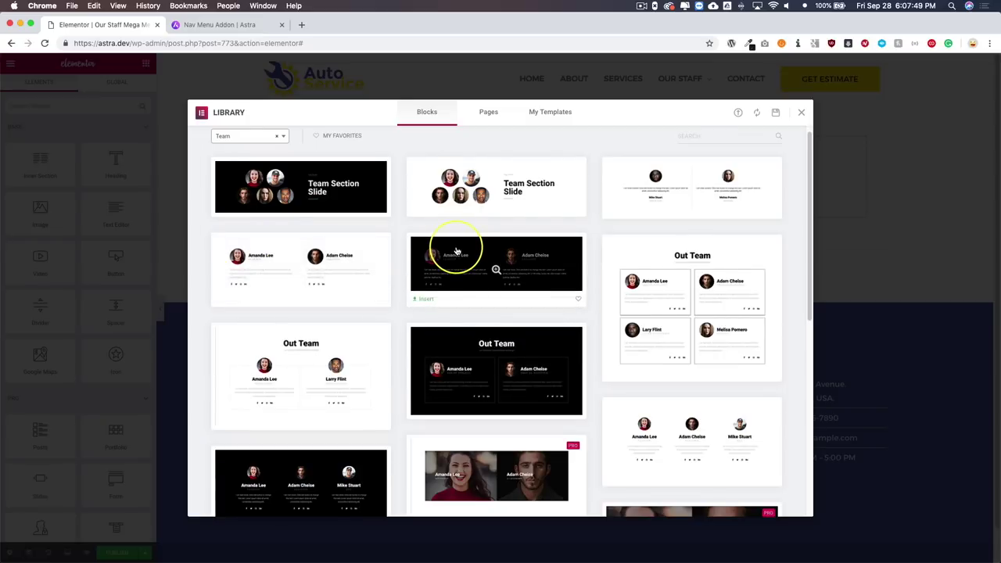
{"action": "scroll", "coordinate": [457, 250], "scroll_direction": "down", "scroll_amount": 3}
{"action": "scroll", "coordinate": [457, 250], "scroll_direction": "down", "scroll_amount": 2}
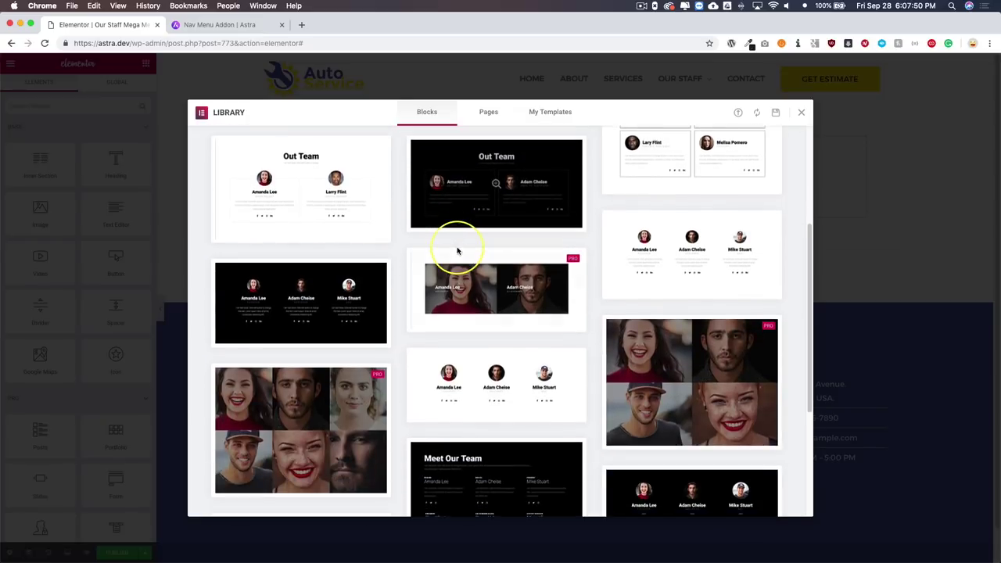
{"action": "scroll", "coordinate": [457, 249], "scroll_direction": "down", "scroll_amount": 2}
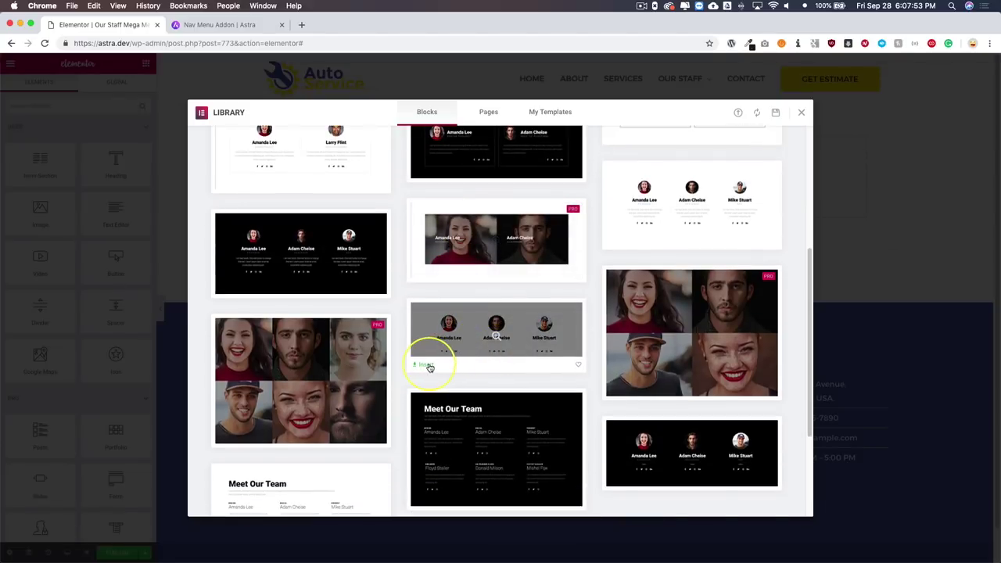
{"action": "left_click", "coordinate": [427, 365]}
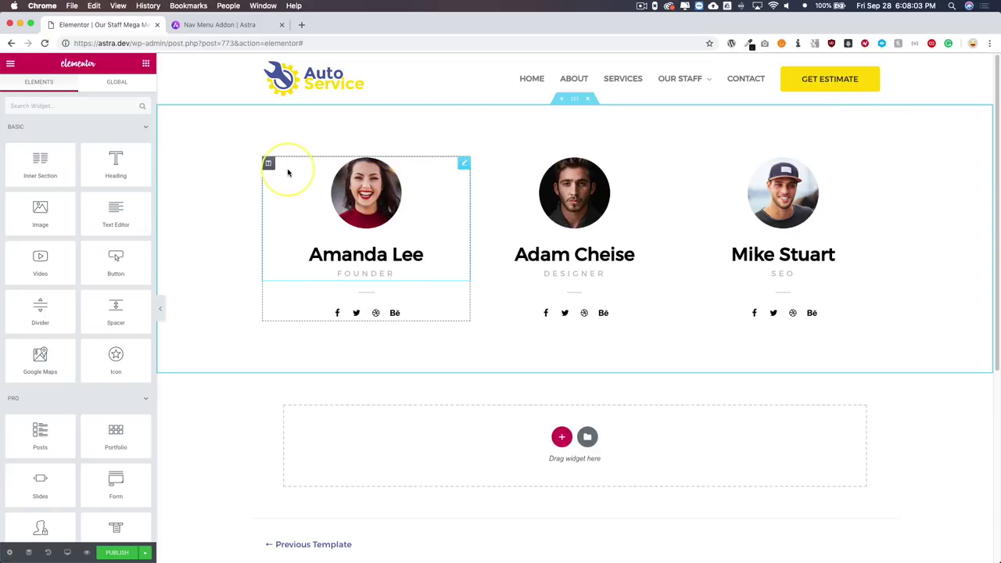
Publish the Our Staff Mega Menu template and exit the Elementor editor to the WordPress dashboard
{"action": "left_click", "coordinate": [366, 197]}
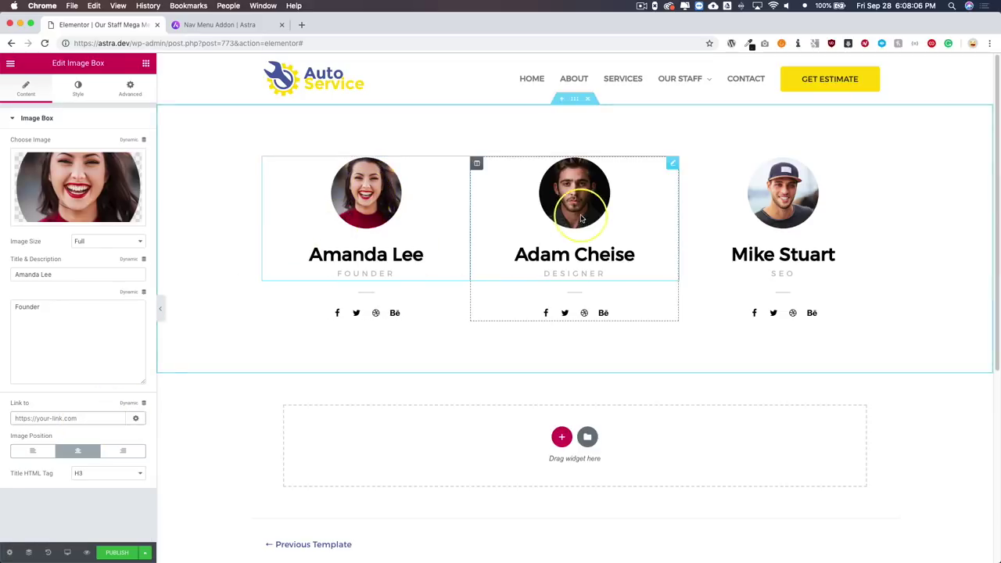
{"action": "mouse_move", "coordinate": [685, 79]}
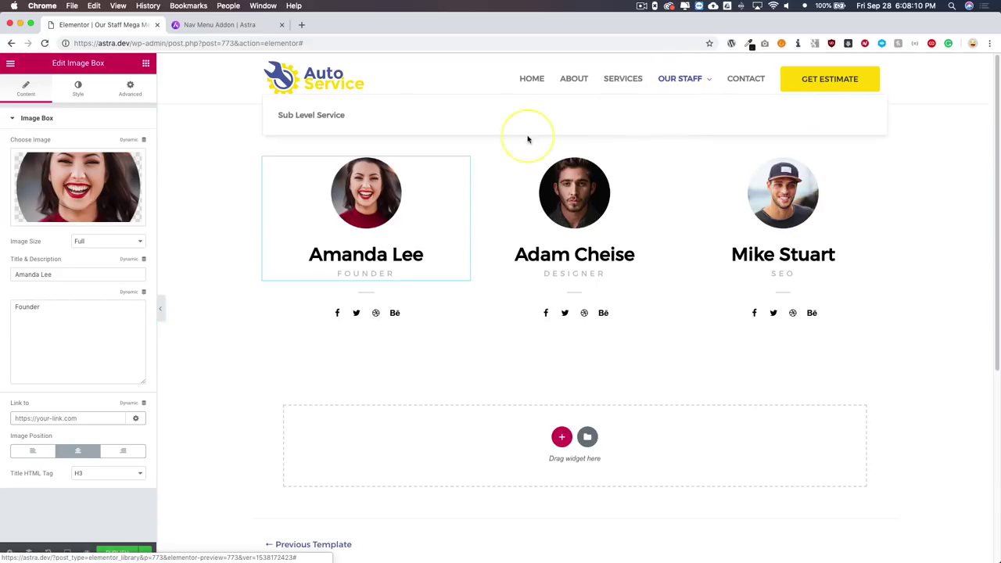
{"action": "left_click", "coordinate": [115, 552]}
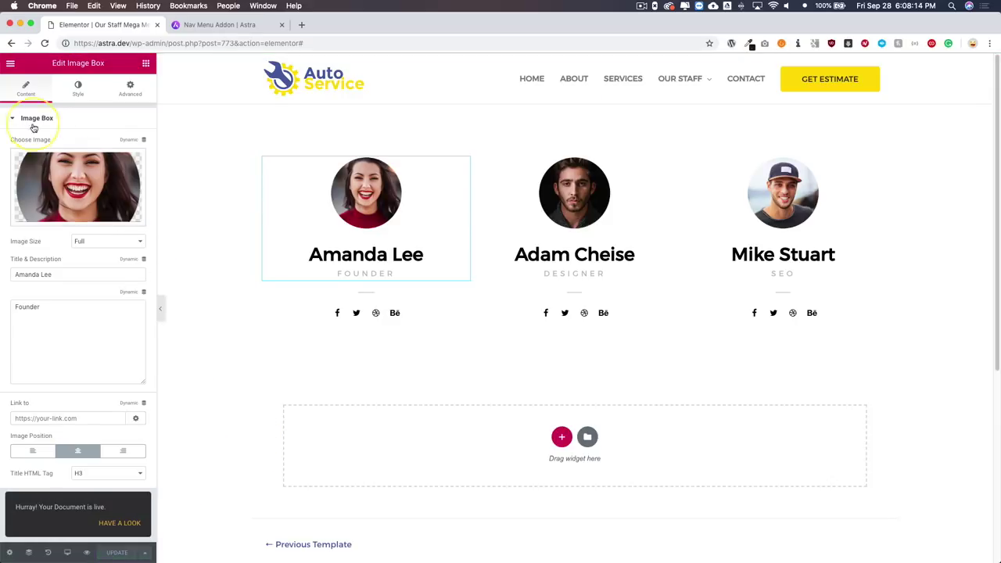
{"action": "left_click", "coordinate": [10, 66]}
{"action": "left_click", "coordinate": [52, 279]}
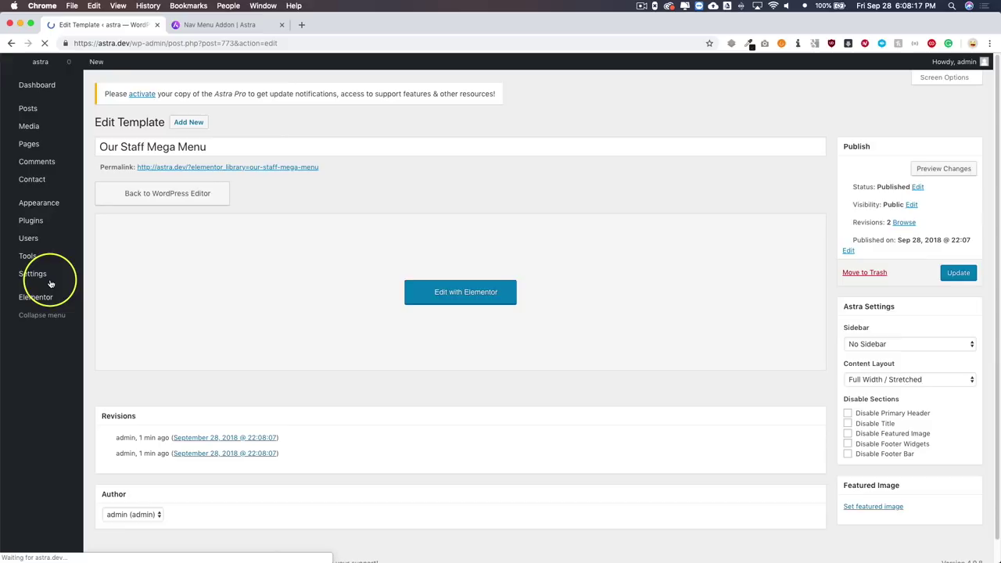
In the Primary menu, assign the Our Staff Mega Menu template as the content of the Sub Level Service item and save its Astra options
{"action": "mouse_move", "coordinate": [37, 202]}
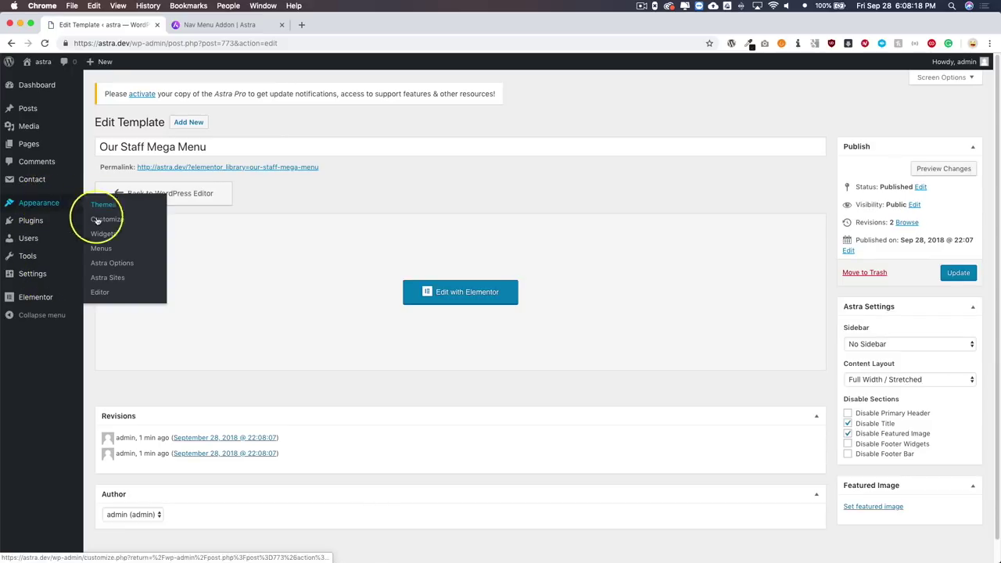
{"action": "left_click", "coordinate": [101, 250]}
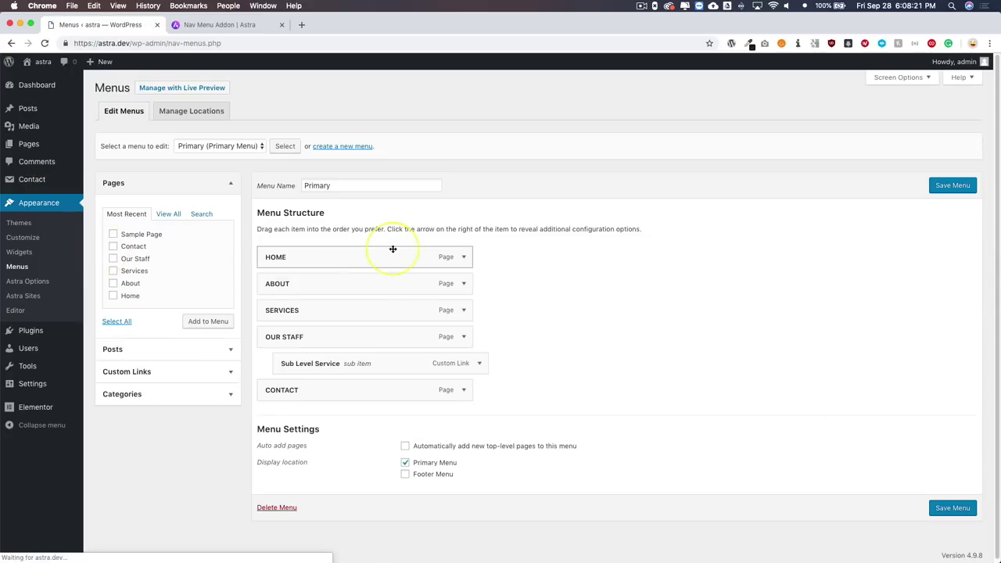
{"action": "left_click", "coordinate": [480, 365]}
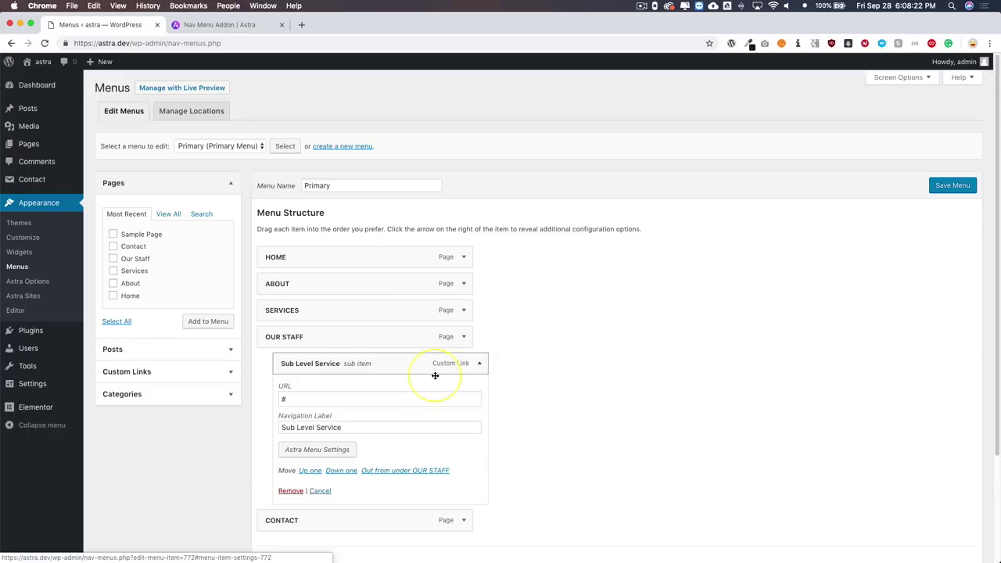
{"action": "left_click", "coordinate": [315, 448]}
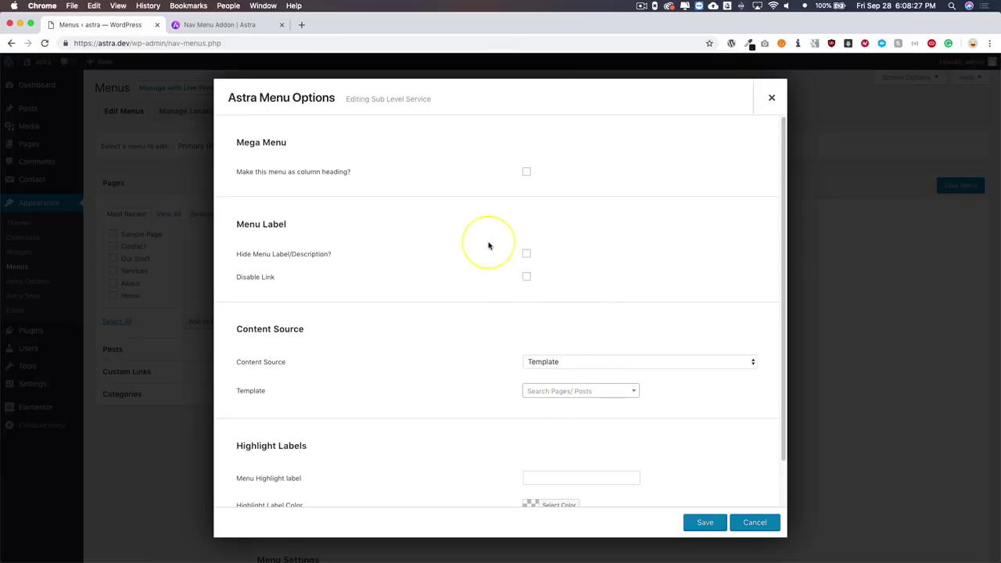
{"action": "scroll", "coordinate": [489, 246], "scroll_direction": "down", "scroll_amount": 2}
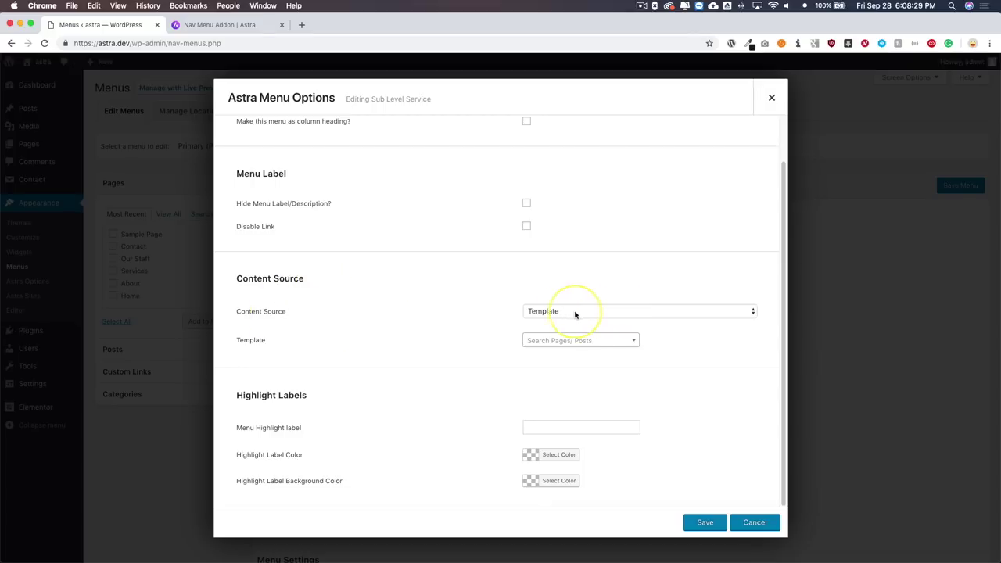
{"action": "left_click", "coordinate": [553, 341]}
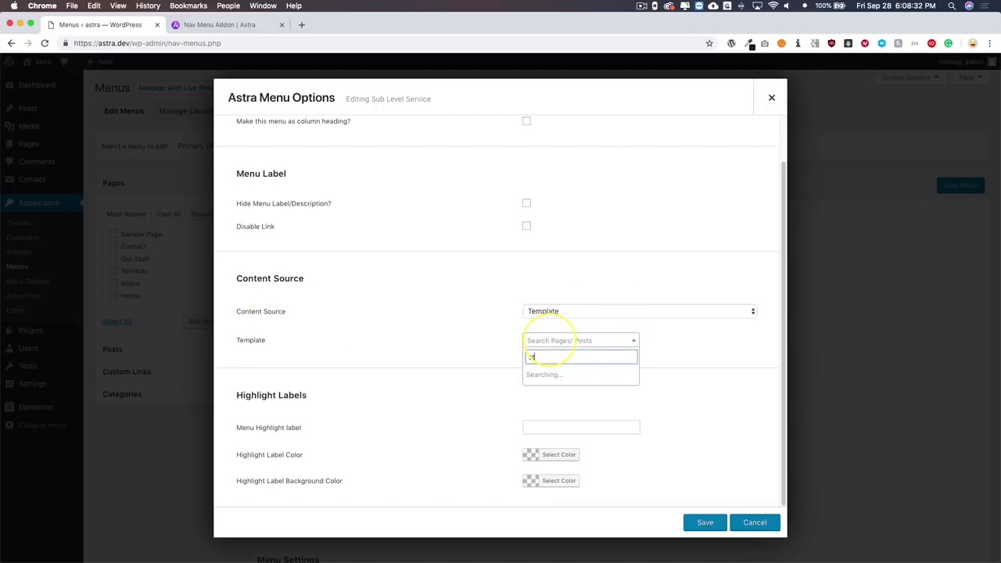
{"action": "left_click", "coordinate": [553, 390]}
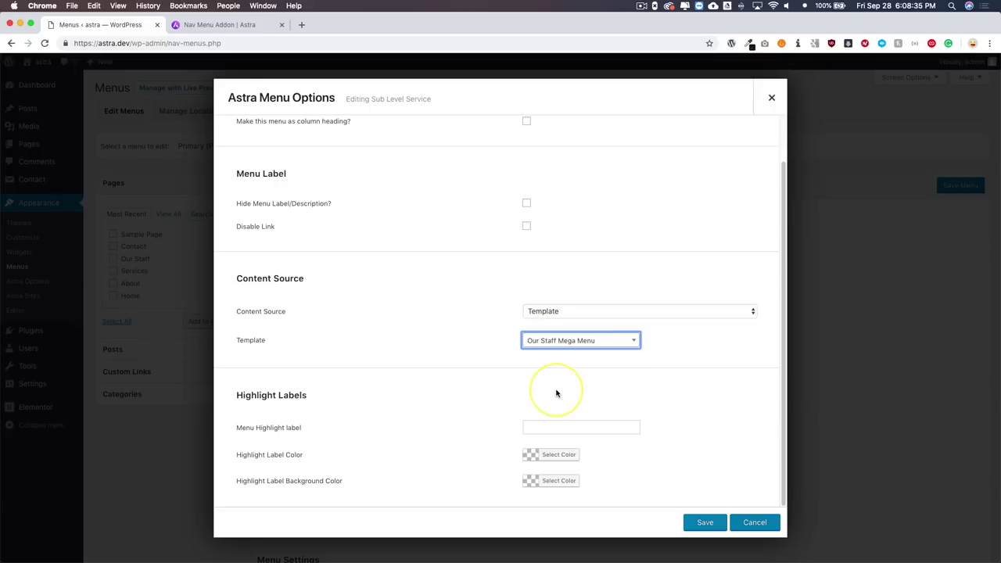
{"action": "left_click", "coordinate": [706, 523]}
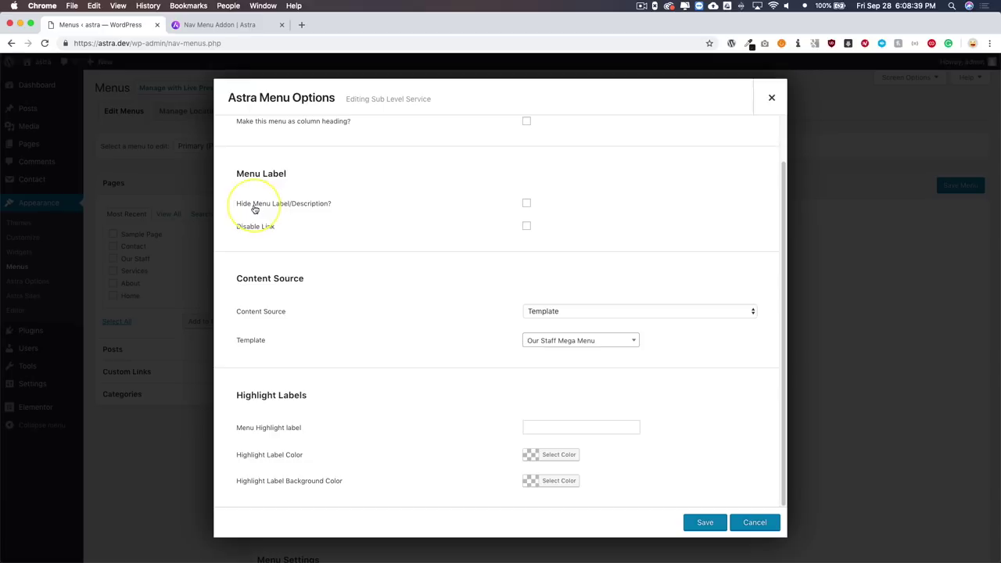
Hide the Sub Level Service item's menu label/description, save its Astra options, and save the Primary menu
{"action": "left_click", "coordinate": [526, 203]}
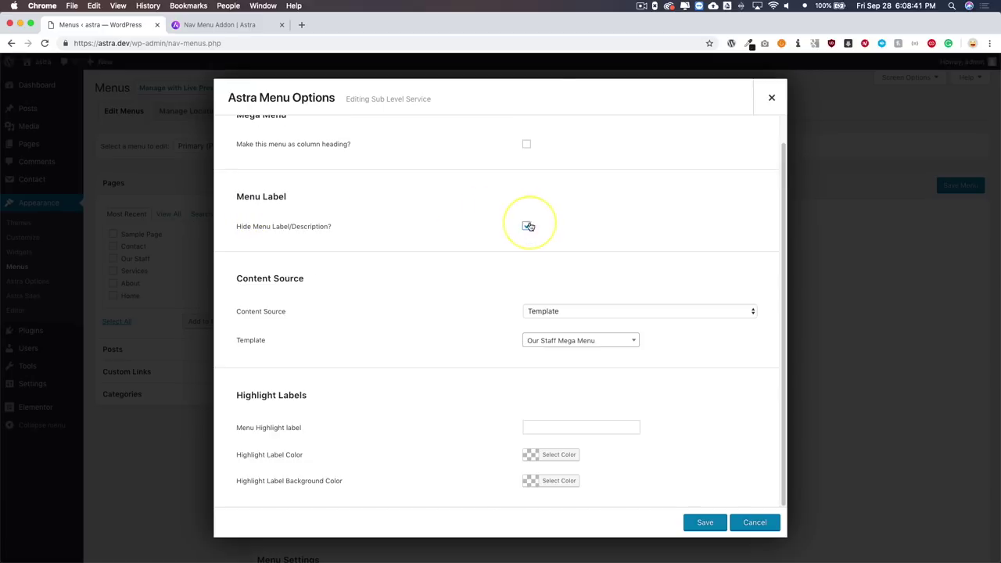
{"action": "left_click", "coordinate": [704, 522]}
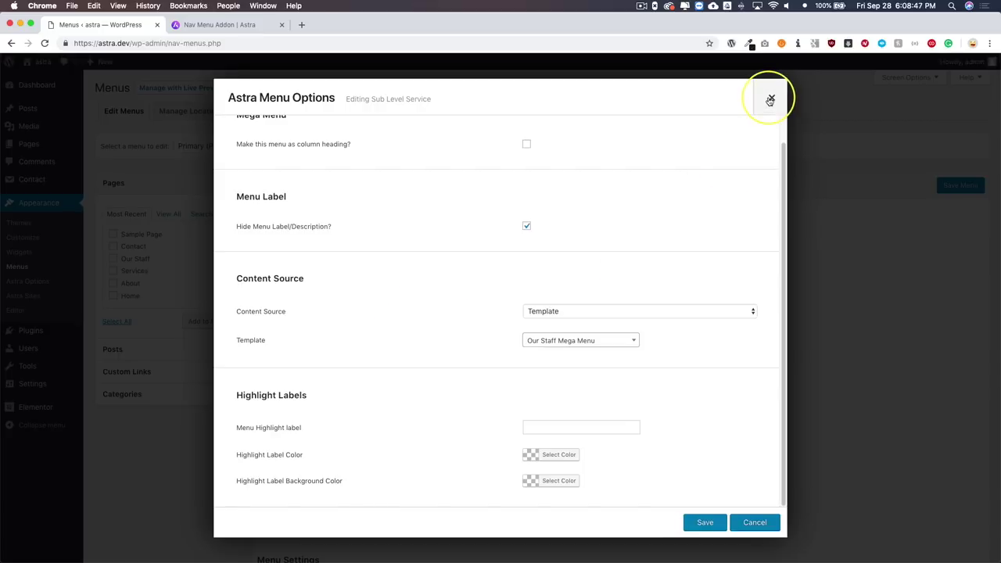
{"action": "left_click", "coordinate": [770, 101]}
{"action": "left_click", "coordinate": [947, 186]}
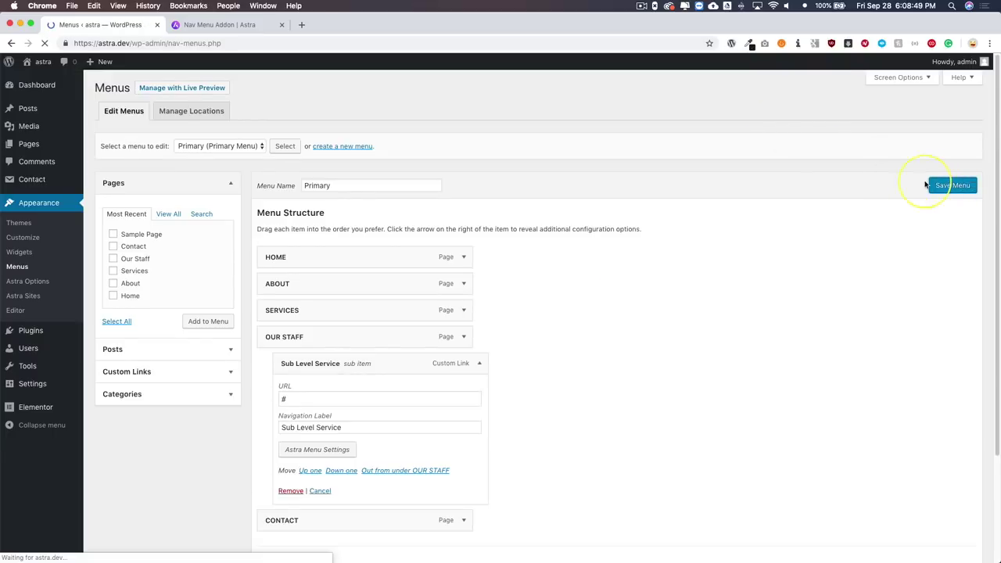
View the site's home page in a separate browser tab and check the mega menu under OUR STAFF
{"action": "left_click", "coordinate": [41, 61], "text": "super"}
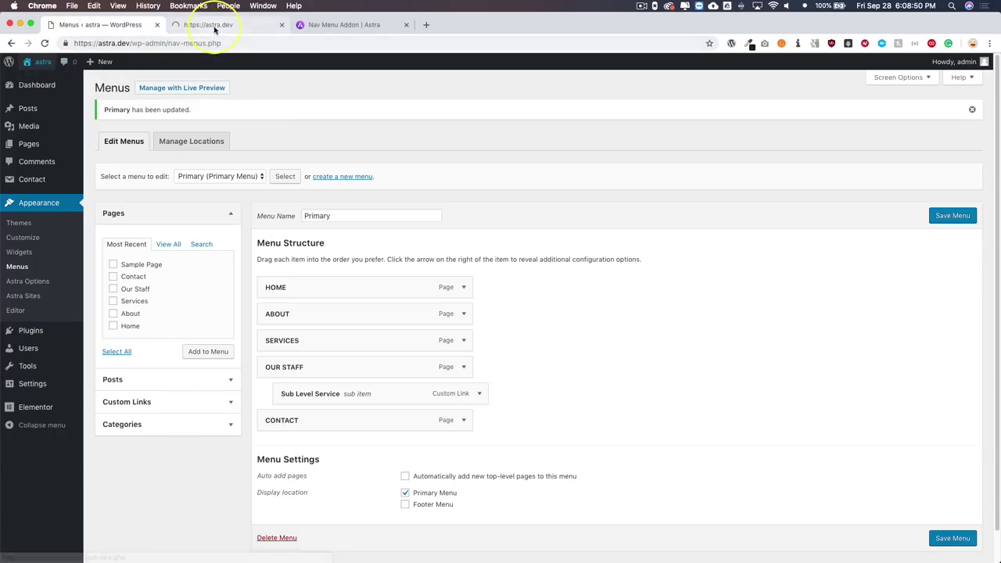
{"action": "left_click", "coordinate": [215, 28]}
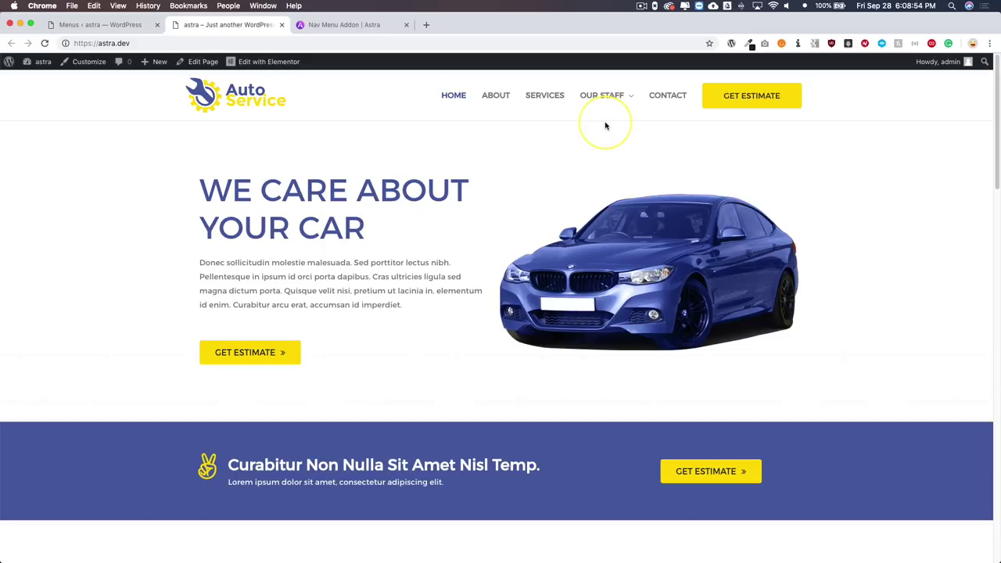
{"action": "mouse_move", "coordinate": [601, 98]}
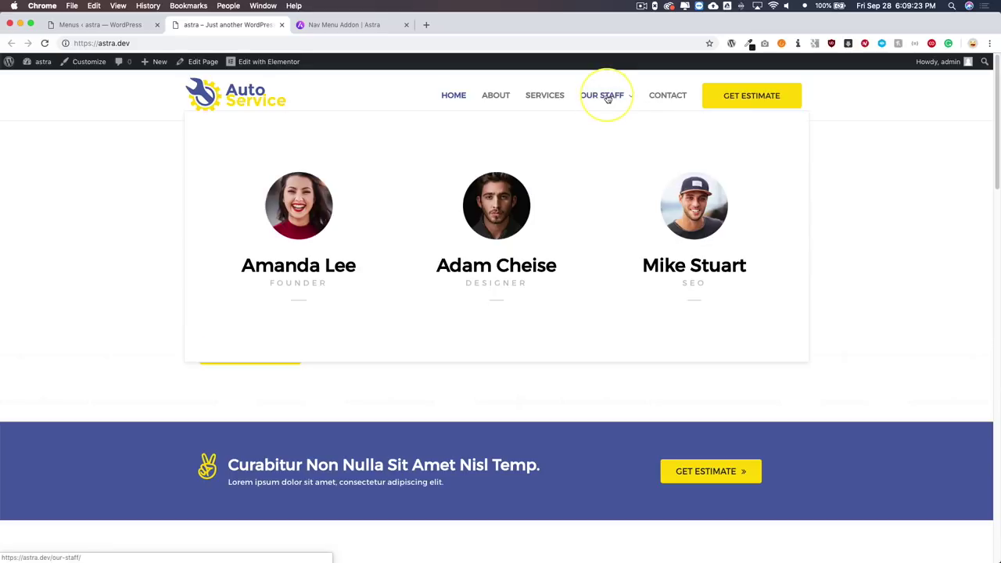
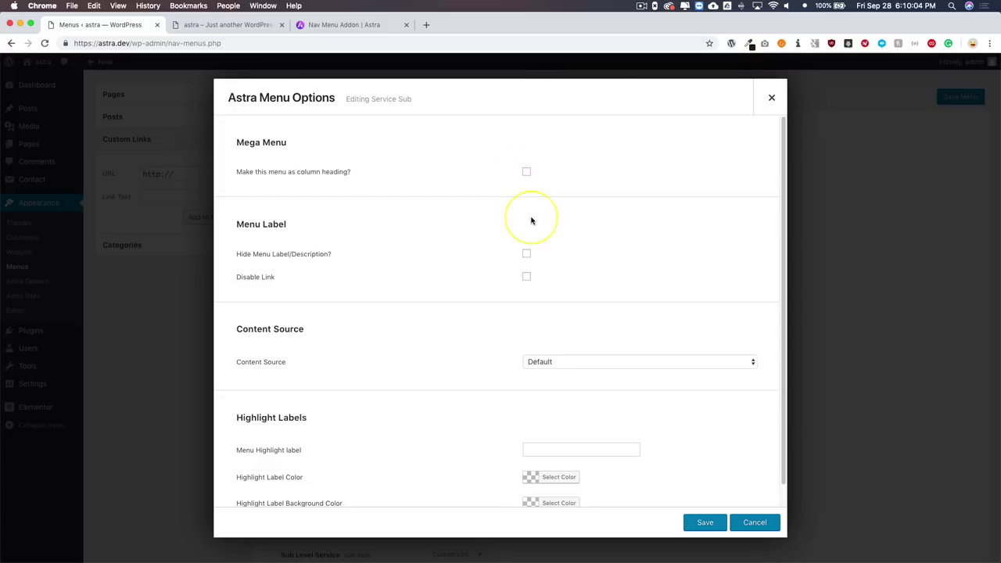
Hide the Service Sub item's menu label/description, set its content source to Custom Text, and save its Astra options
{"action": "left_click", "coordinate": [526, 255]}
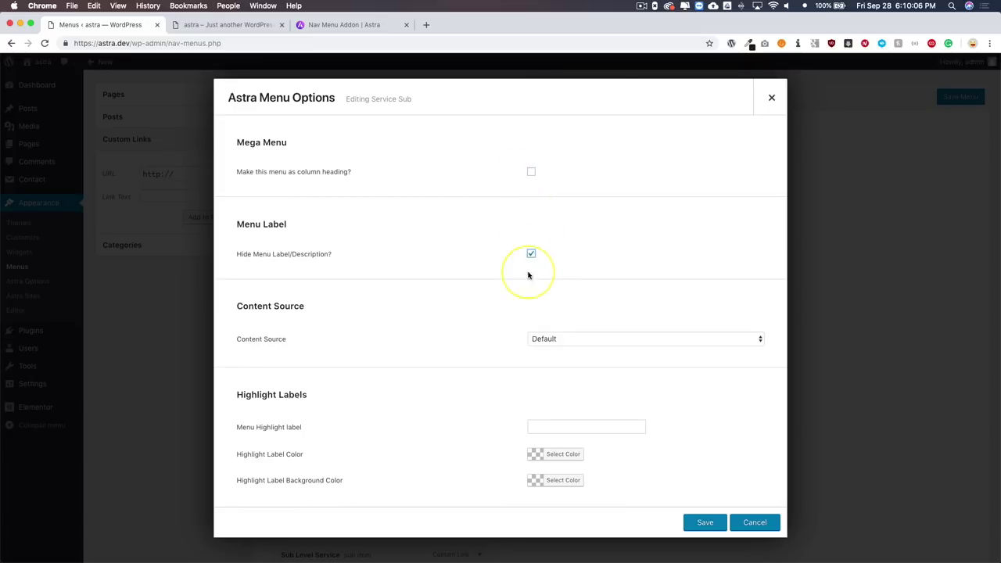
{"action": "left_click", "coordinate": [548, 338]}
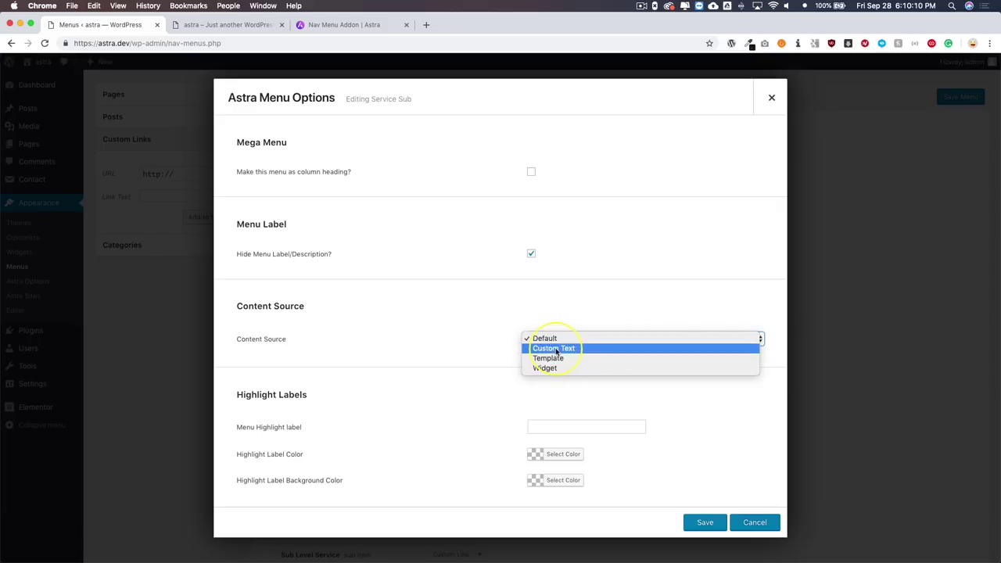
{"action": "left_click", "coordinate": [556, 349]}
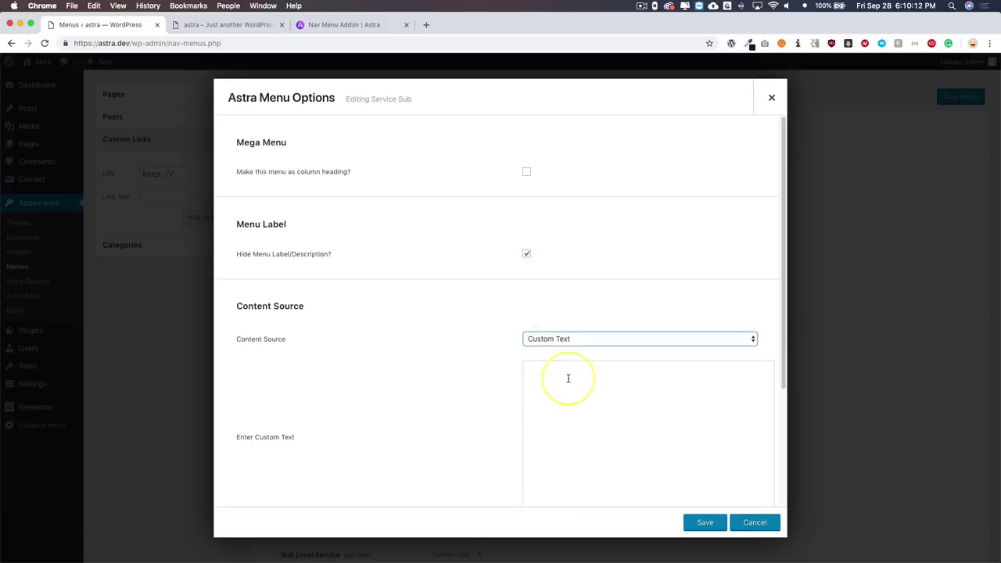
{"action": "scroll", "coordinate": [567, 378], "scroll_direction": "down", "scroll_amount": 3}
{"action": "left_click", "coordinate": [705, 524]}
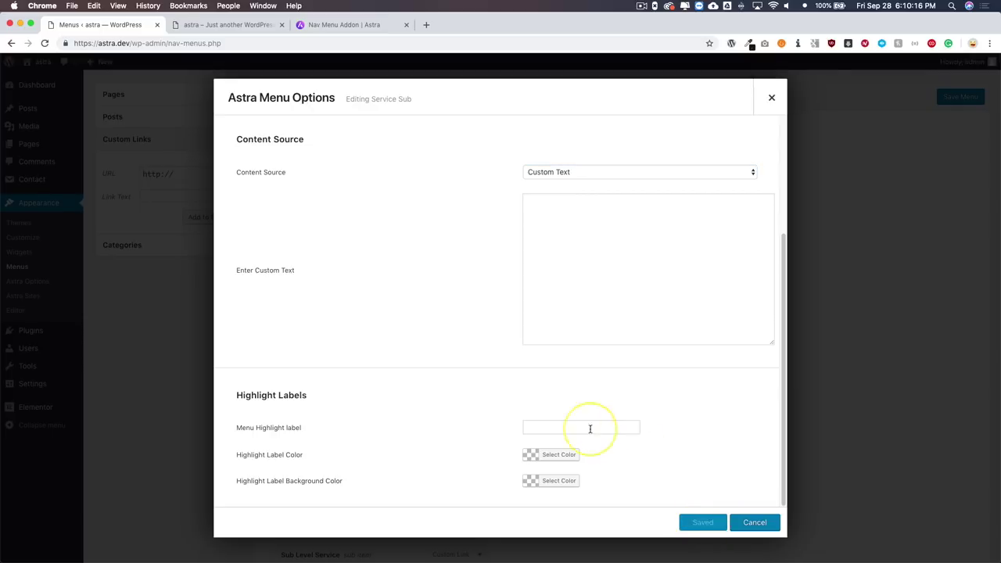
{"action": "left_click", "coordinate": [141, 349]}
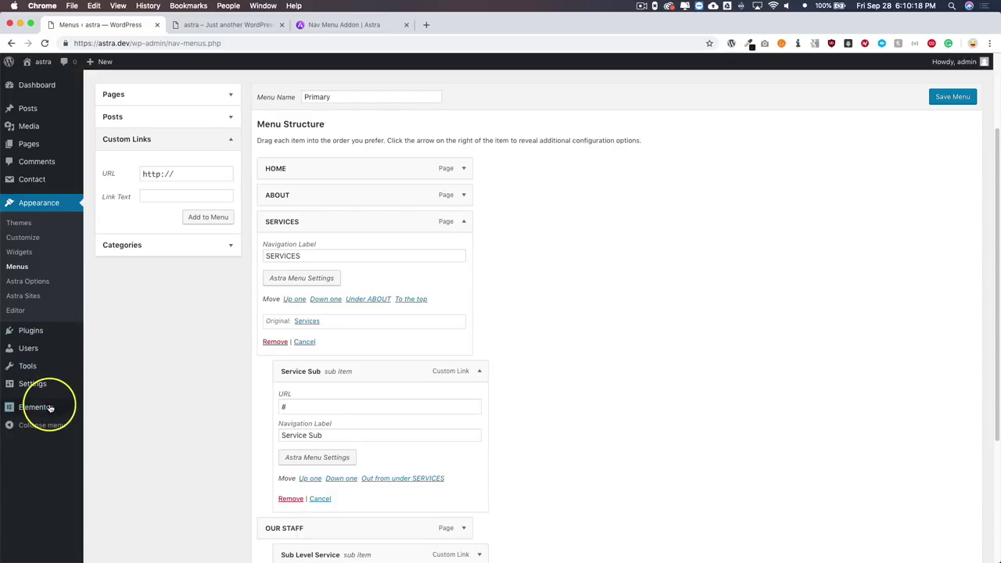
Open Elementor's My Templates list in a separate browser tab and create a Section template named Service Mega Menu
{"action": "mouse_move", "coordinate": [100, 406]}
{"action": "left_click_drag", "start_coordinate": [106, 406], "coordinate": [207, 26]}
{"action": "left_click_drag", "start_coordinate": [320, 181], "coordinate": [247, 160]}
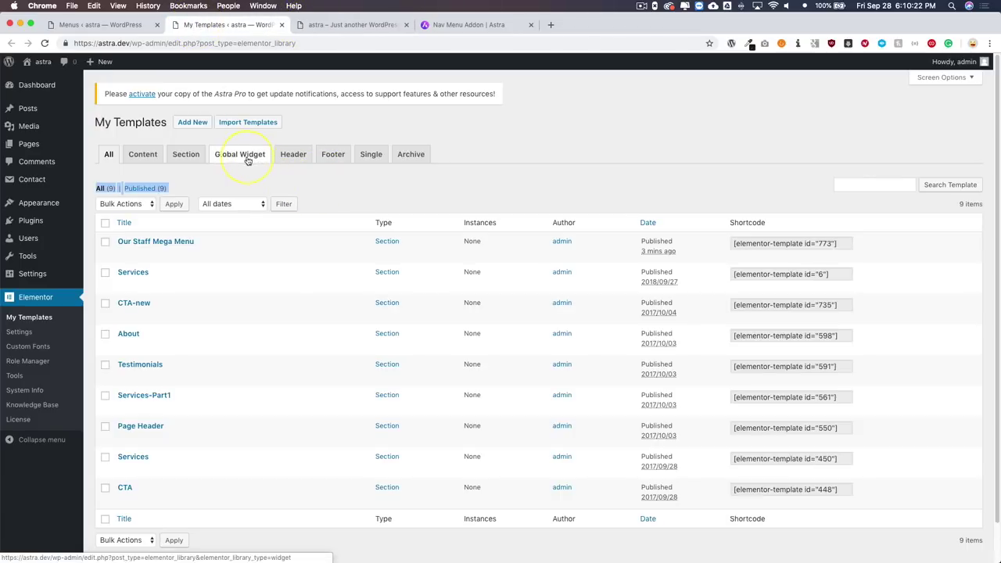
{"action": "left_click", "coordinate": [197, 125]}
{"action": "left_click", "coordinate": [527, 296]}
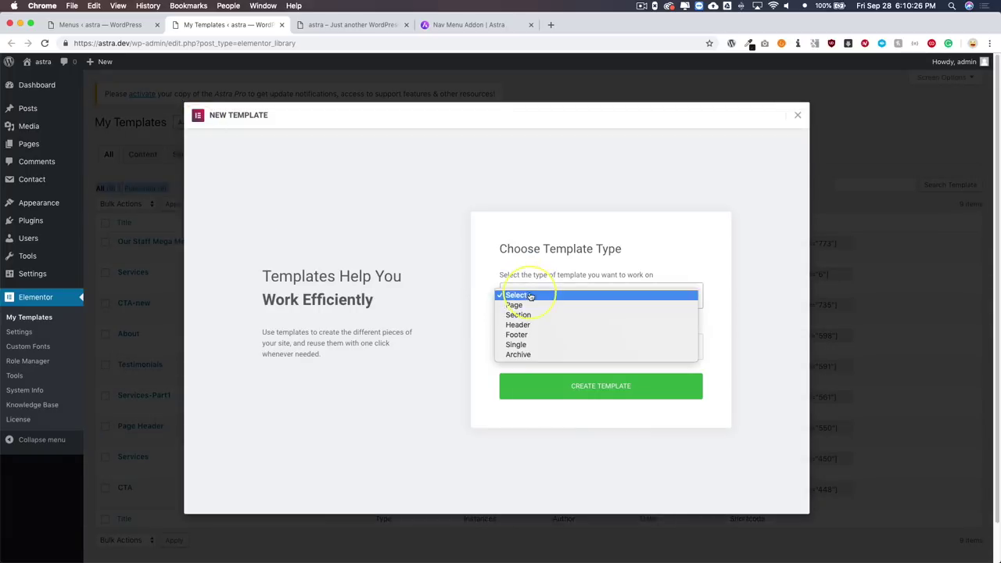
{"action": "left_click", "coordinate": [530, 317]}
{"action": "left_click", "coordinate": [529, 346]}
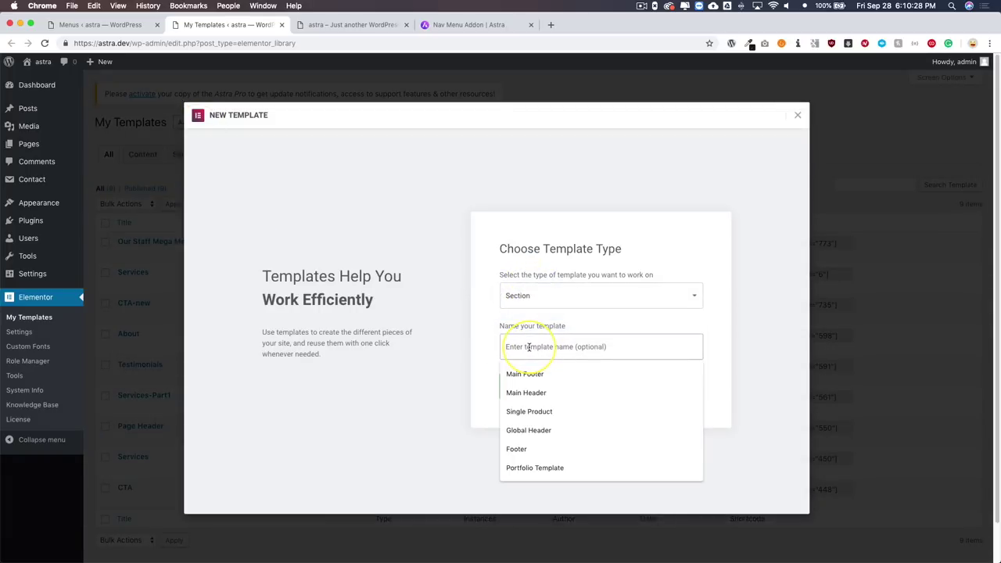
{"action": "type", "text": "Service"}
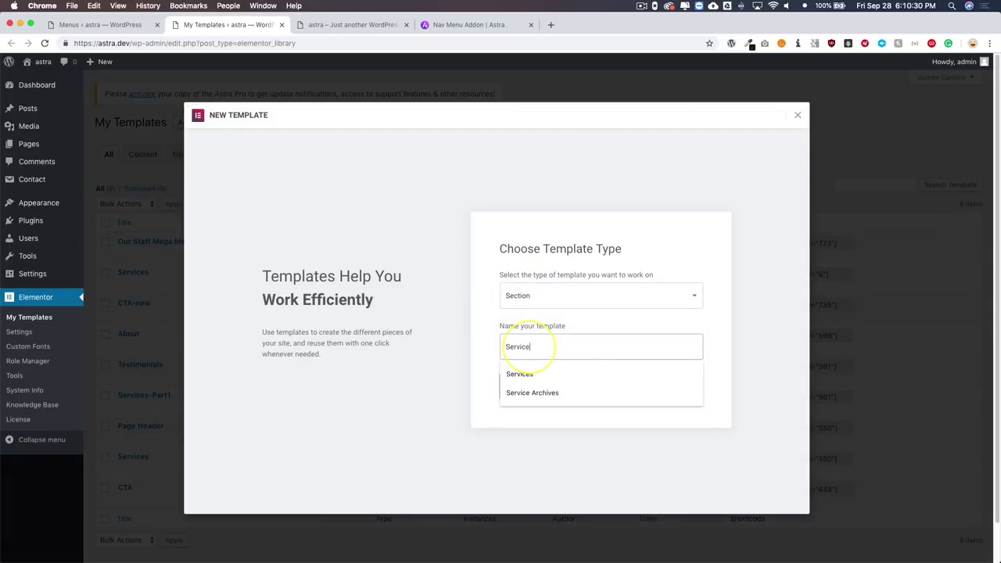
{"action": "type", "text": " Mega Menu"}
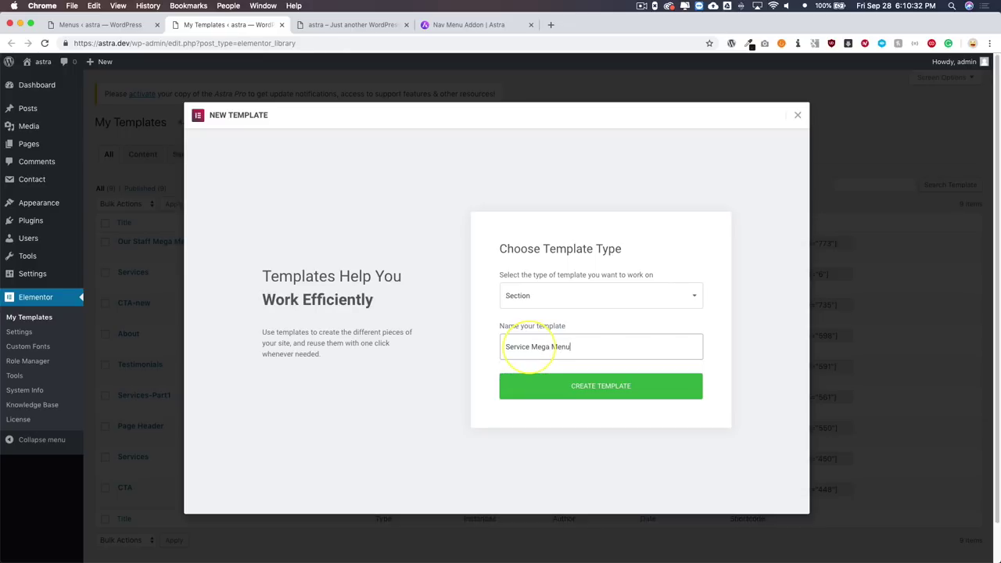
{"action": "left_click", "coordinate": [541, 394]}
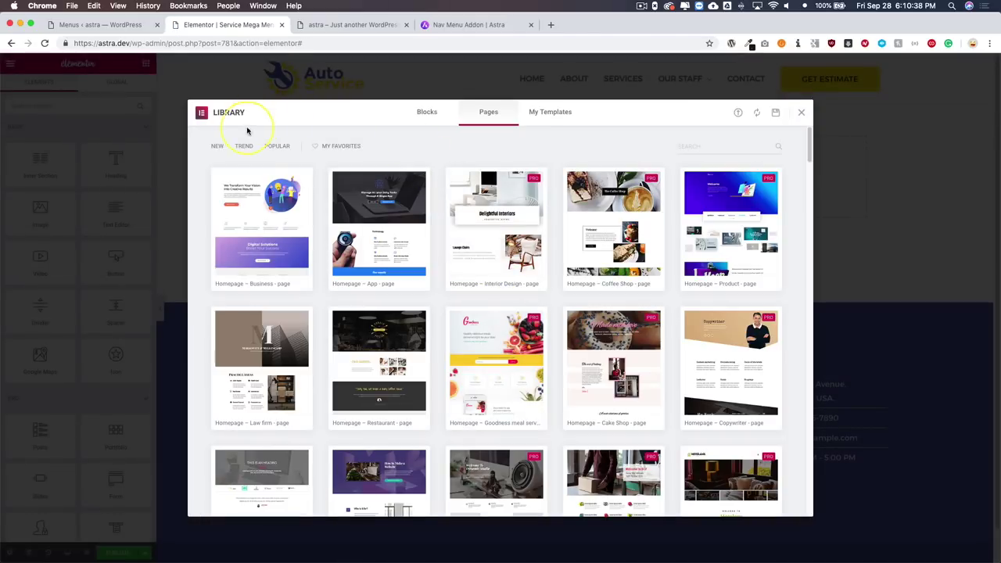
Insert the white Our Services block with four Brand Strategy items from the library's Services category and publish the template
{"action": "left_click", "coordinate": [426, 111]}
{"action": "left_click", "coordinate": [227, 146]}
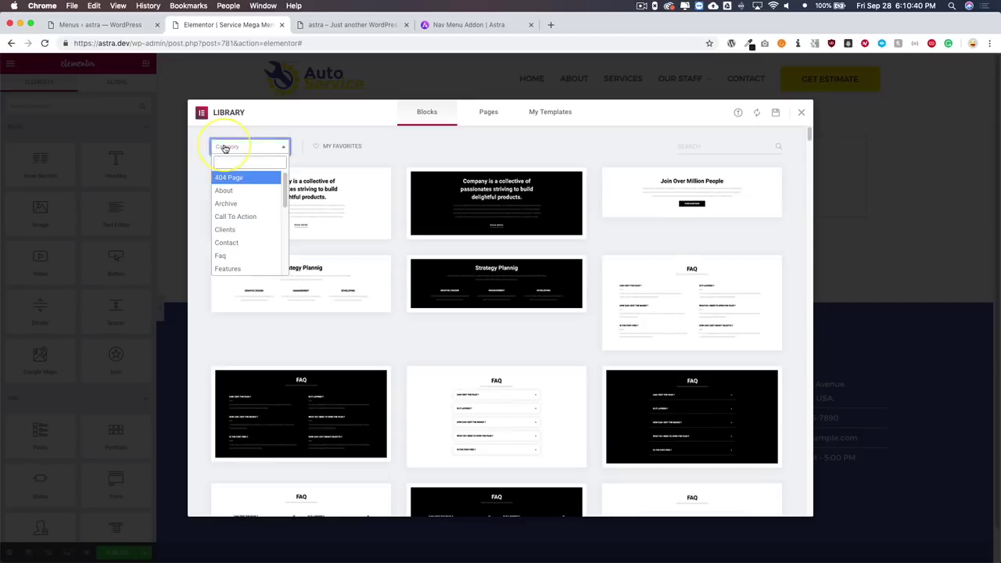
{"action": "scroll", "coordinate": [241, 232], "scroll_direction": "down", "scroll_amount": 5}
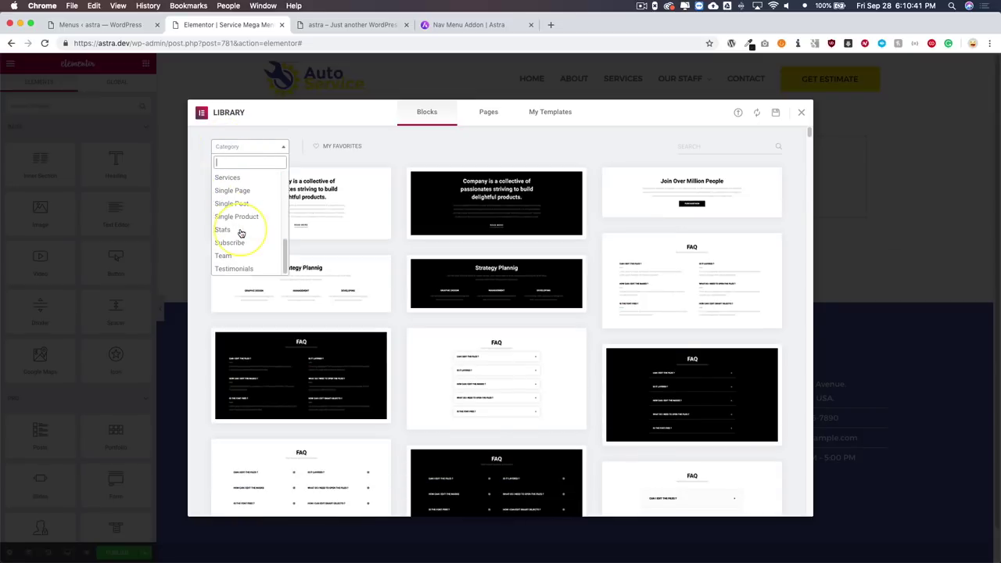
{"action": "left_click", "coordinate": [228, 177]}
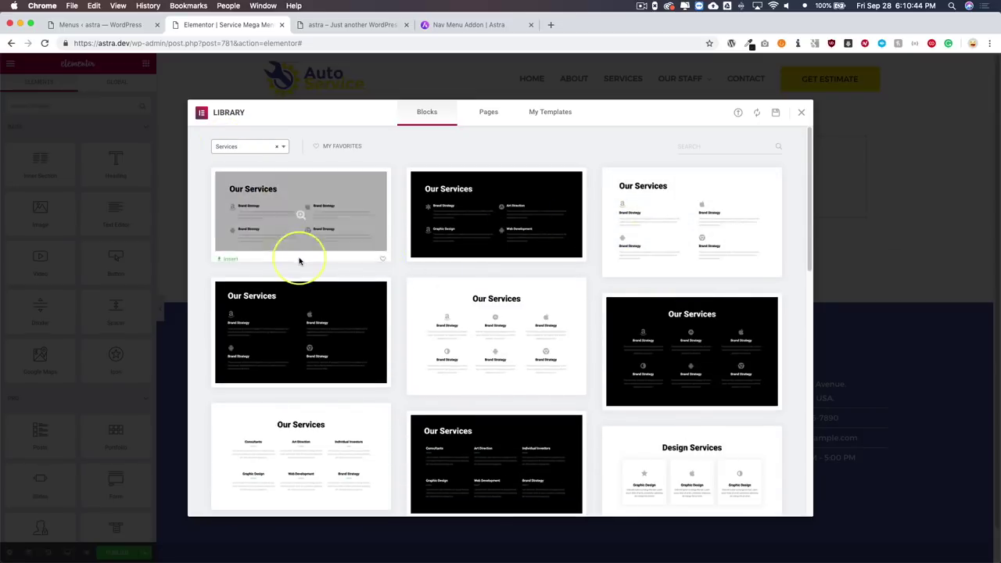
{"action": "scroll", "coordinate": [301, 258], "scroll_direction": "down", "scroll_amount": 3}
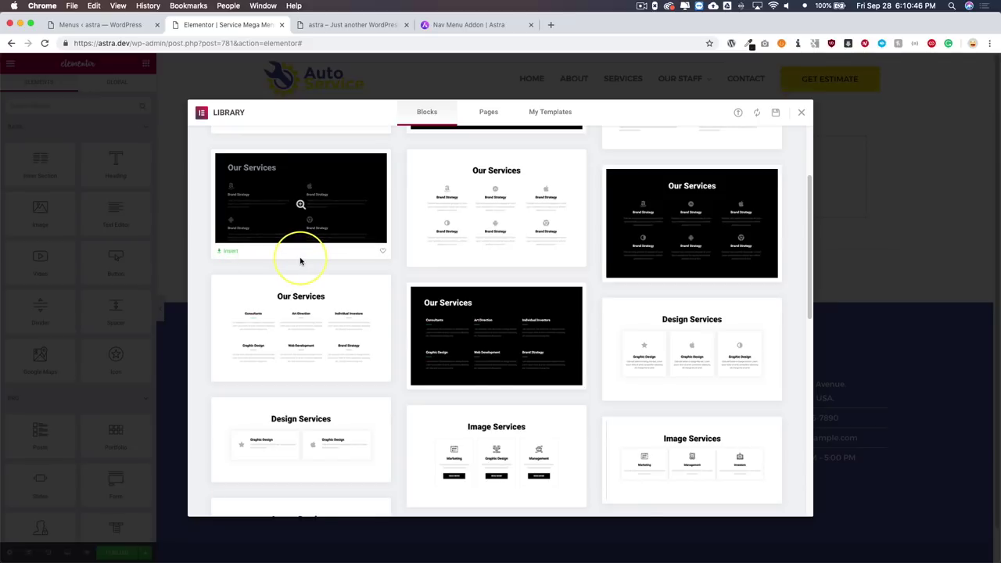
{"action": "scroll", "coordinate": [299, 262], "scroll_direction": "down", "scroll_amount": 2}
{"action": "scroll", "coordinate": [301, 258], "scroll_direction": "up", "scroll_amount": 5}
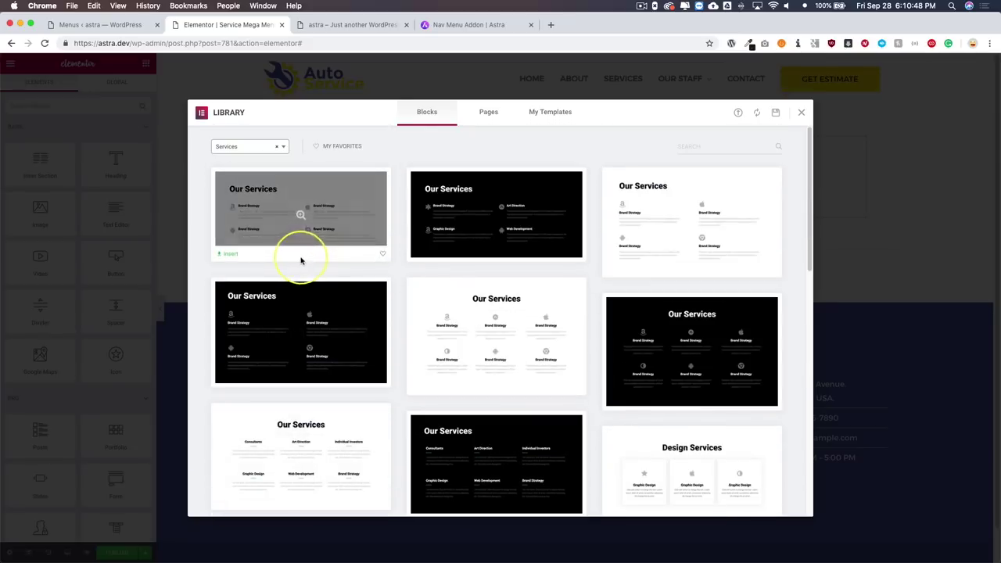
{"action": "left_click", "coordinate": [226, 256]}
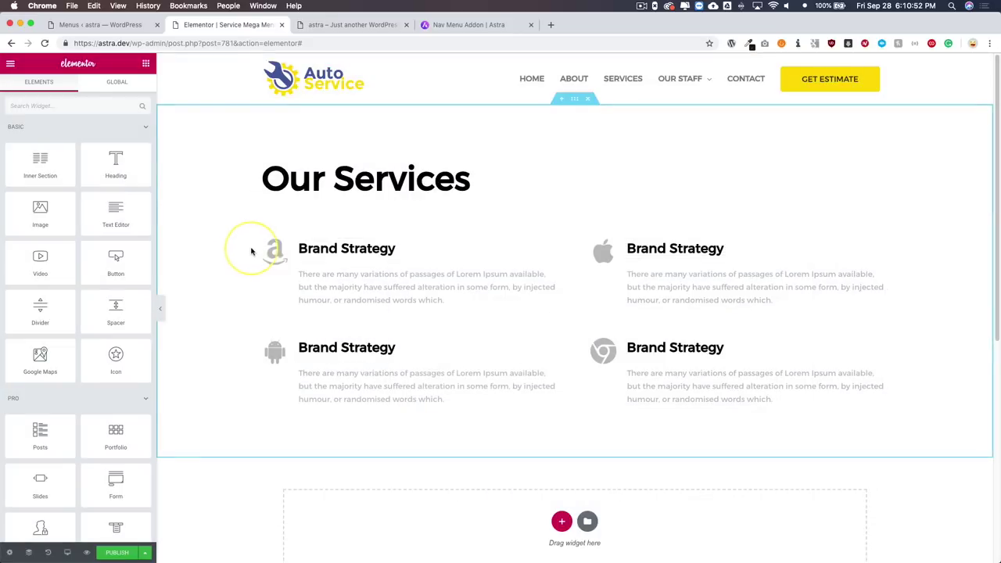
{"action": "left_click", "coordinate": [114, 551]}
Back on the Menus page, save the Primary menu and open the Astra menu options of the Service Sub item
{"action": "left_click", "coordinate": [129, 26]}
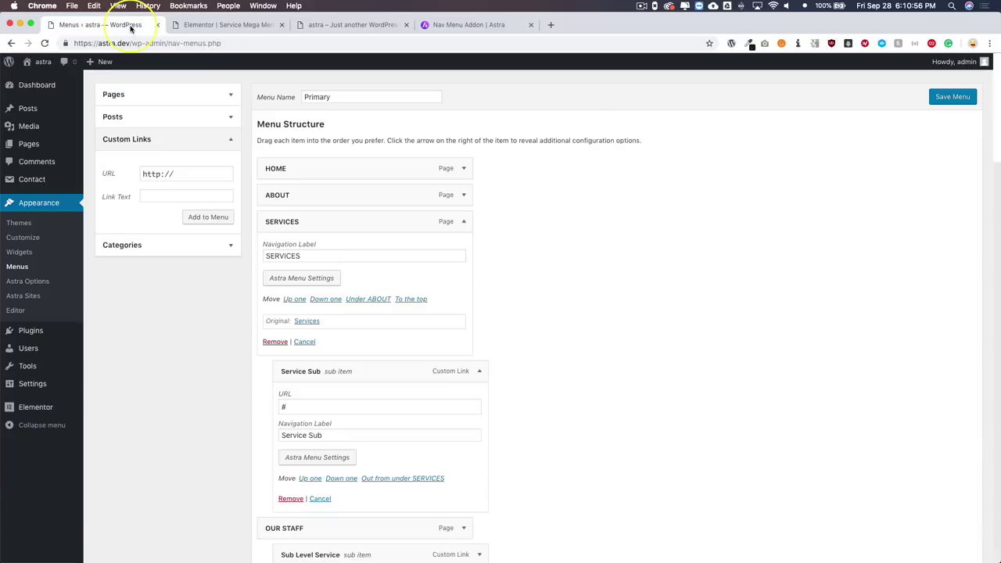
{"action": "left_click", "coordinate": [945, 100]}
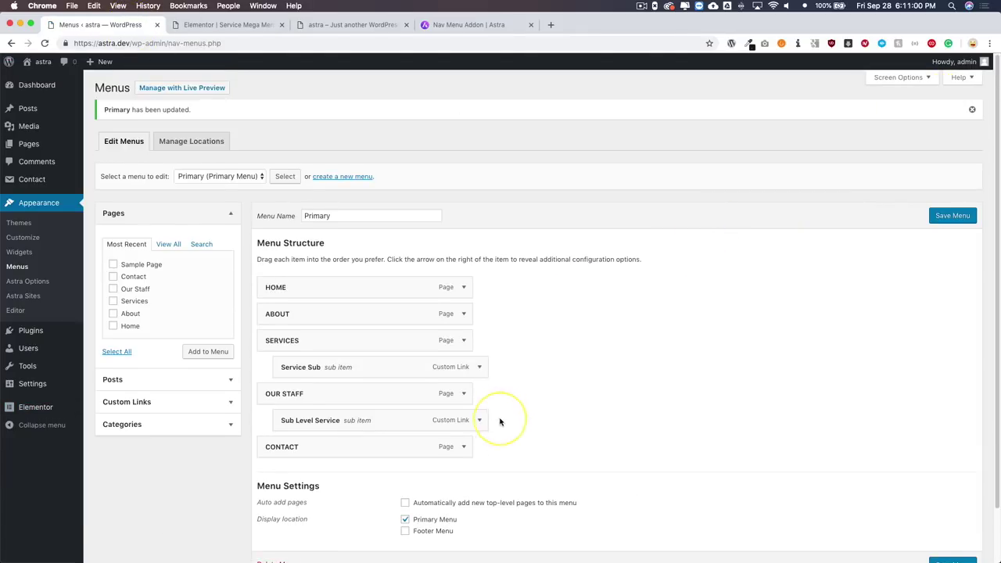
{"action": "left_click", "coordinate": [479, 368]}
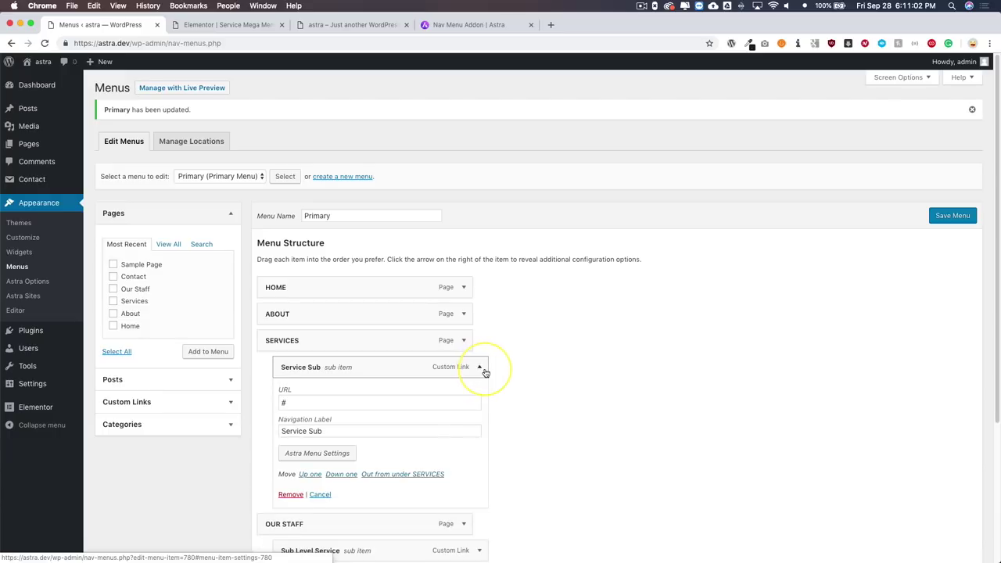
{"action": "scroll", "coordinate": [486, 422], "scroll_direction": "down", "scroll_amount": 3}
{"action": "left_click", "coordinate": [316, 335]}
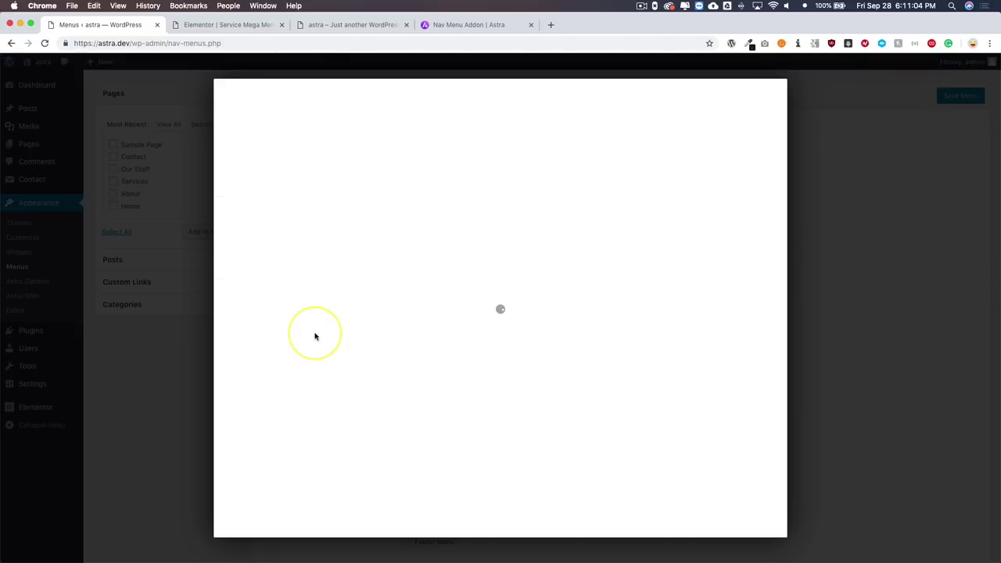
{"action": "scroll", "coordinate": [317, 336], "scroll_direction": "down", "scroll_amount": 3}
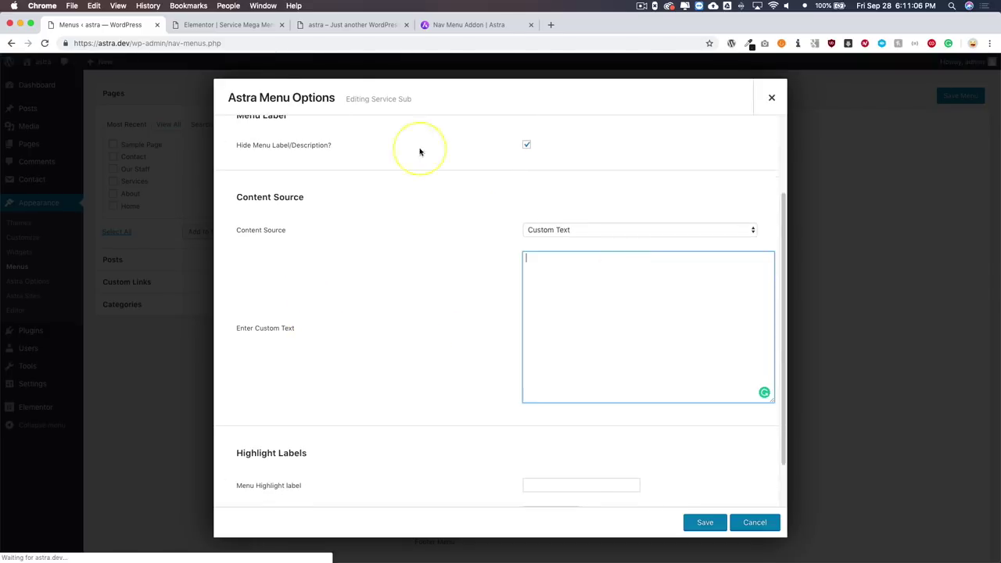
Exit the Elementor editor to the dashboard and copy the Service Mega Menu template's shortcode from the My Templates list
{"action": "left_click", "coordinate": [252, 25]}
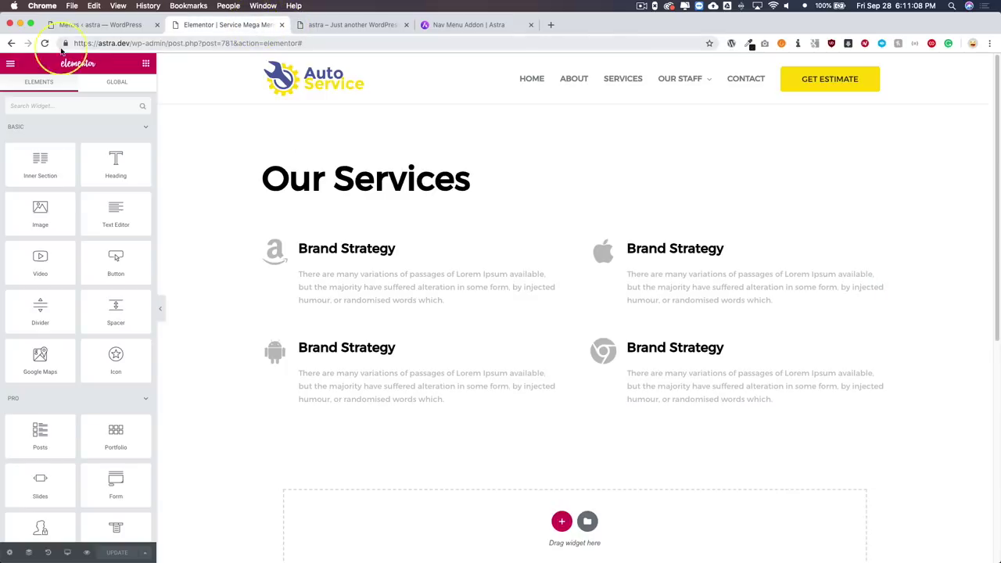
{"action": "left_click", "coordinate": [11, 64]}
{"action": "left_click", "coordinate": [54, 278]}
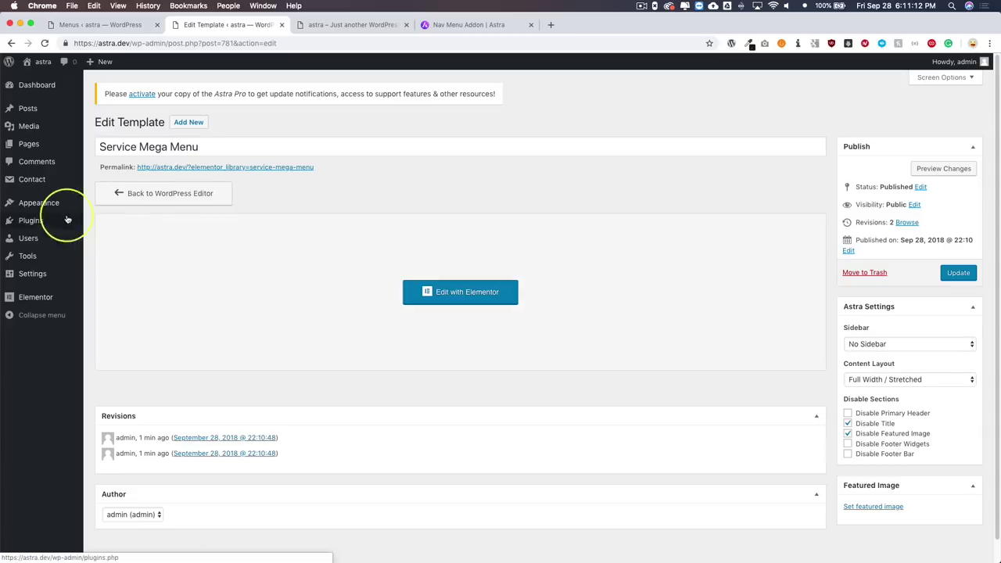
{"action": "mouse_move", "coordinate": [45, 302]}
{"action": "left_click", "coordinate": [101, 294]}
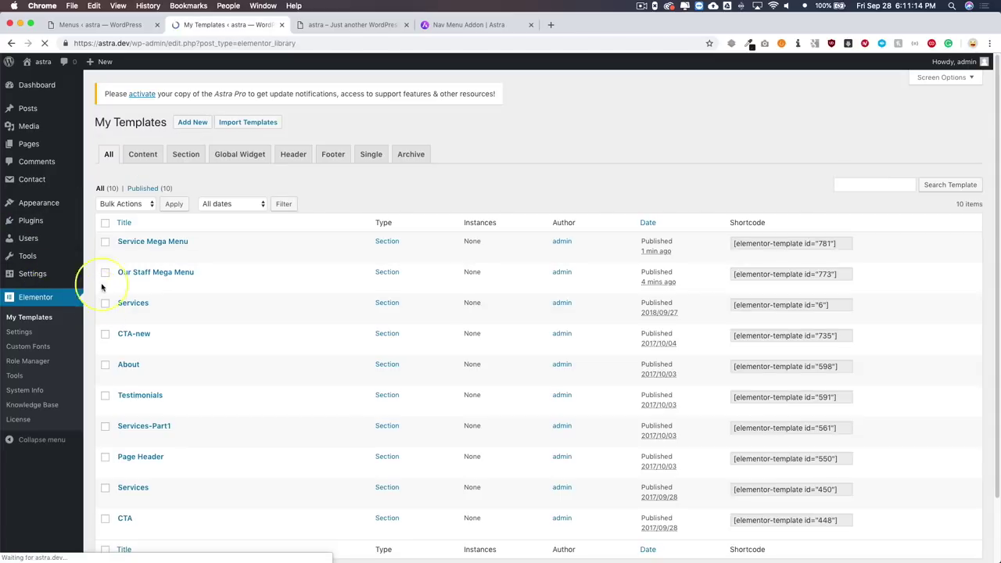
{"action": "left_click", "coordinate": [835, 243]}
{"action": "key", "text": "cmd+c"}
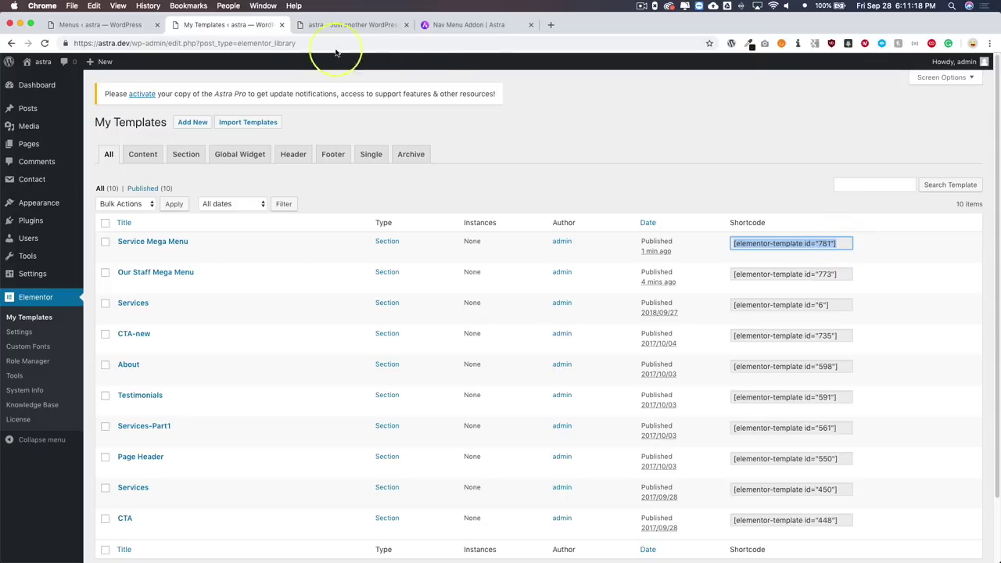
Paste the shortcode [elementor-template id="781"] as the custom text of the Service Sub item and save its Astra options
{"action": "left_click", "coordinate": [109, 25]}
{"action": "left_click", "coordinate": [597, 276]}
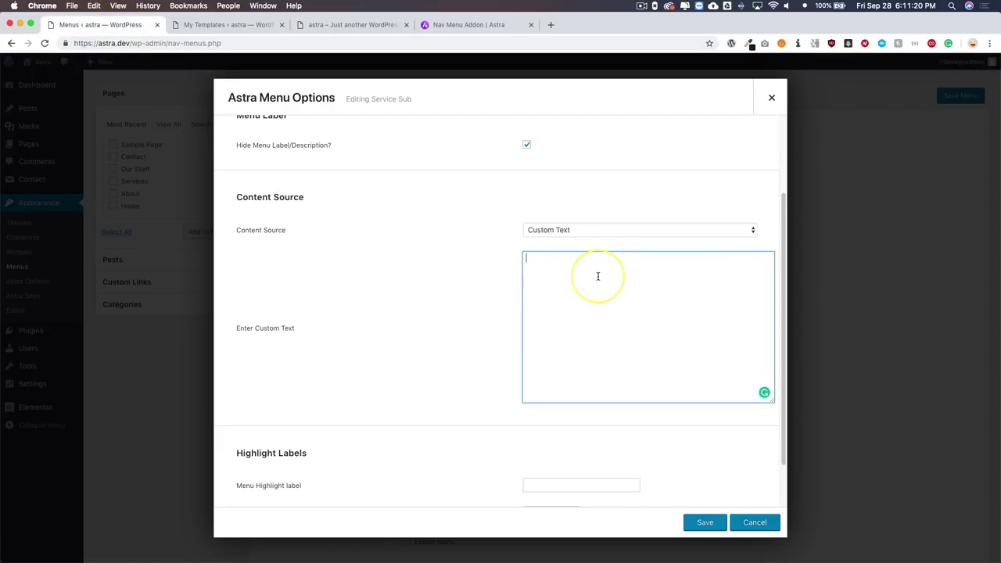
{"action": "key", "text": "cmd+v"}
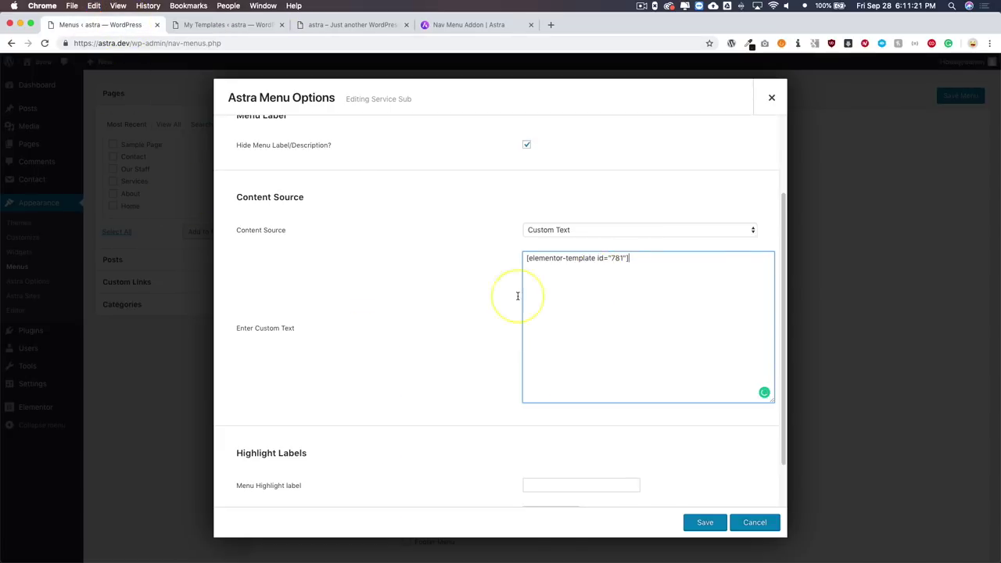
{"action": "left_click", "coordinate": [709, 526]}
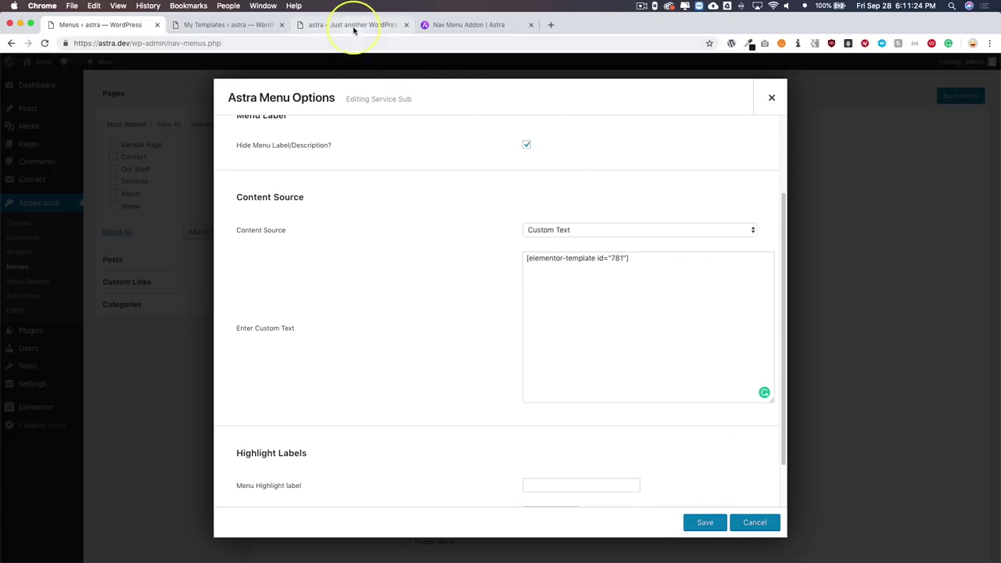
View the site's home page and check the mega menu under SERVICES
{"action": "left_click", "coordinate": [348, 24]}
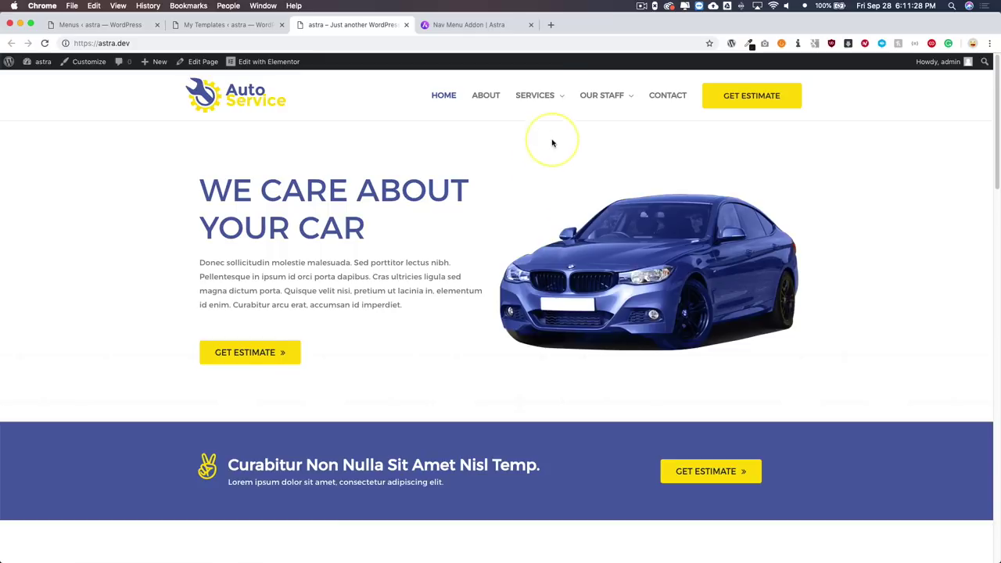
{"action": "mouse_move", "coordinate": [549, 94]}
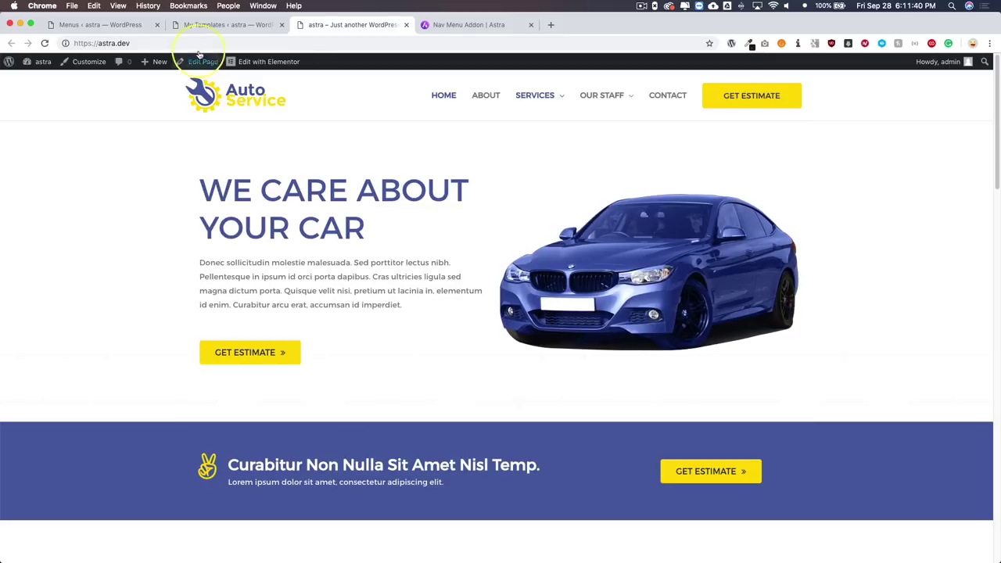
Open the Service Mega Menu template from the My Templates list in the Elementor editor
{"action": "left_click", "coordinate": [206, 26]}
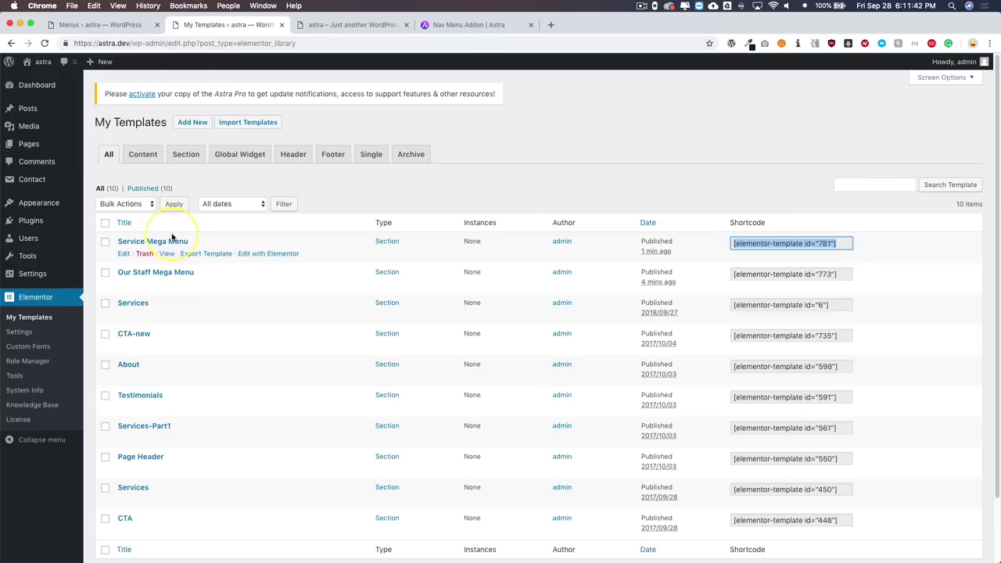
{"action": "left_click", "coordinate": [283, 237]}
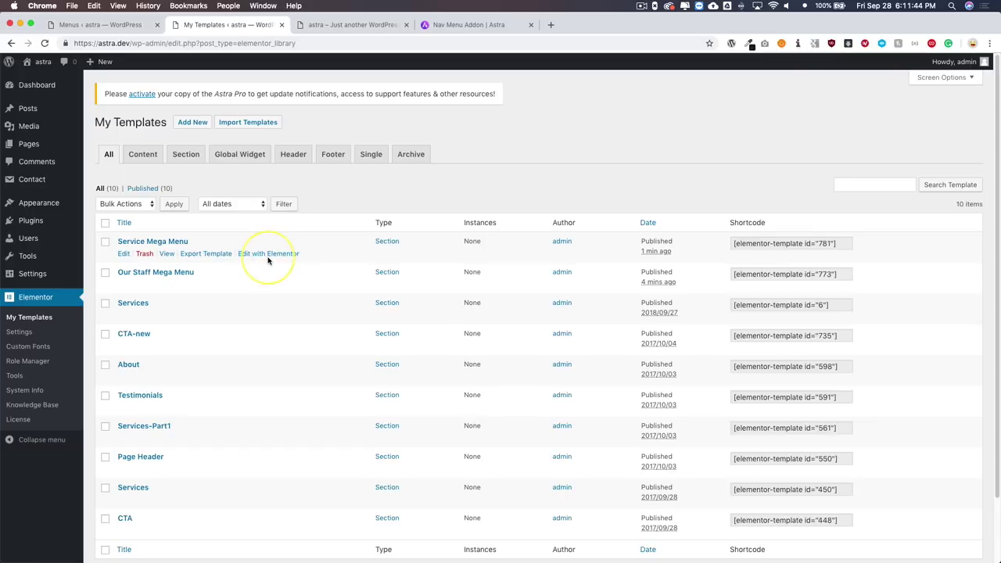
{"action": "left_click", "coordinate": [268, 254]}
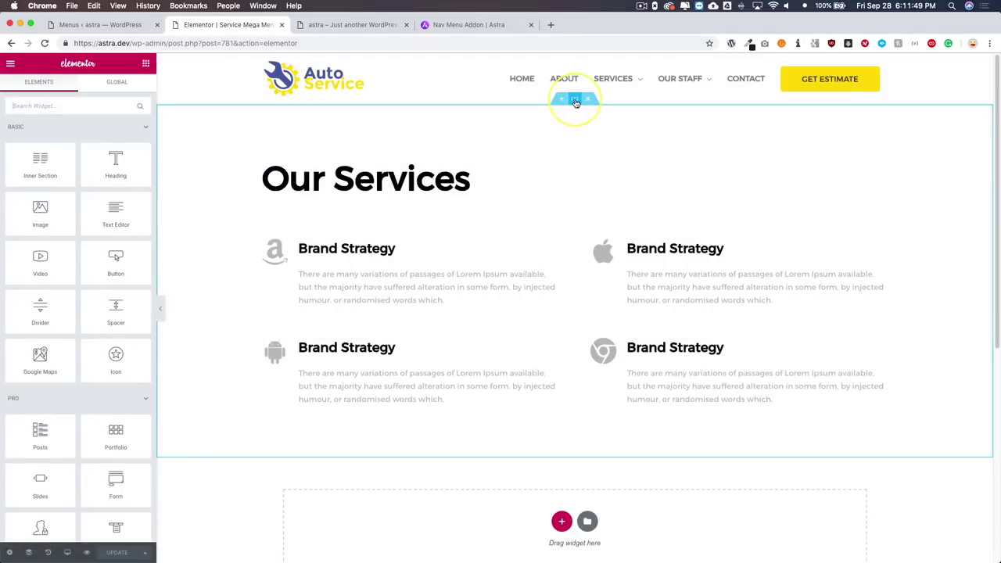
Set the Our Services section's padding to 0 on all four sides and update the template
{"action": "left_click", "coordinate": [574, 99]}
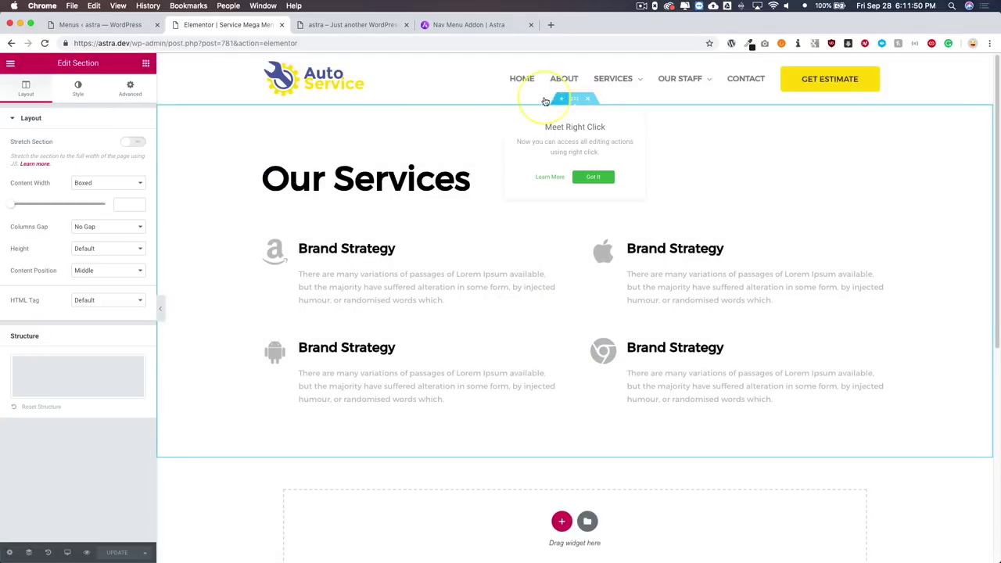
{"action": "left_click", "coordinate": [129, 89]}
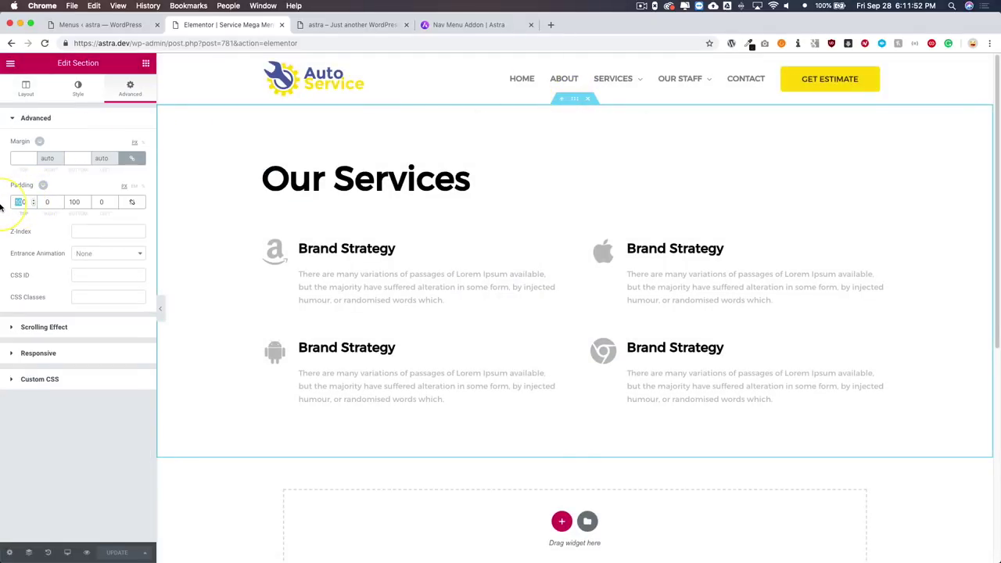
{"action": "type", "text": "0"}
{"action": "left_click", "coordinate": [131, 202]}
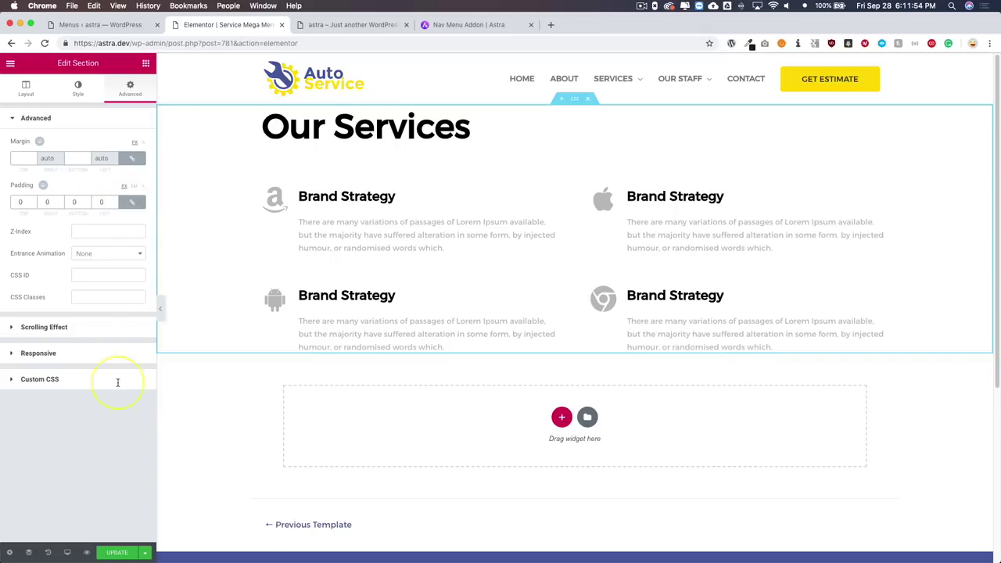
{"action": "left_click", "coordinate": [119, 552]}
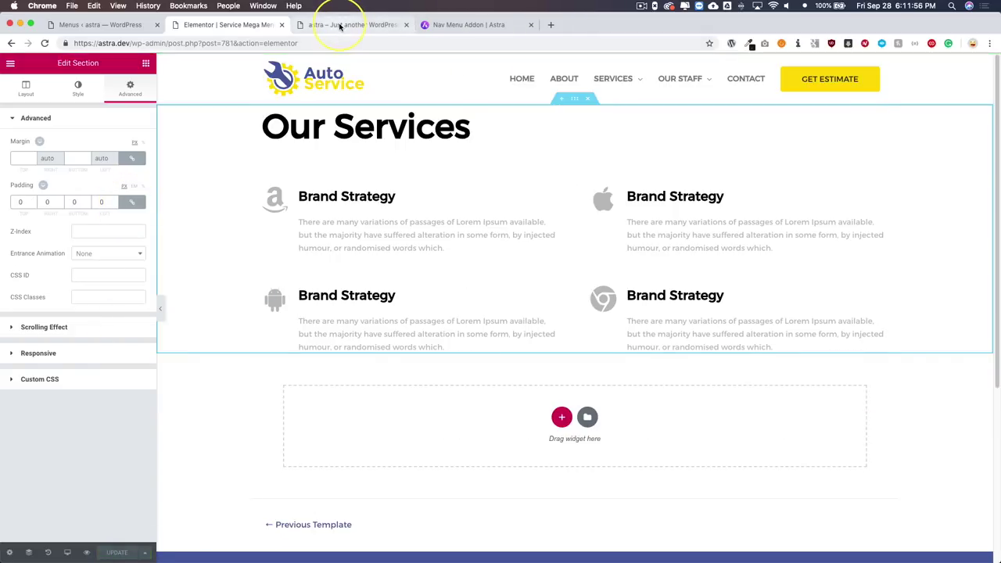
Reload the site's home page and check the mega menu under SERVICES
{"action": "left_click", "coordinate": [339, 25]}
{"action": "key", "text": "super+r"}
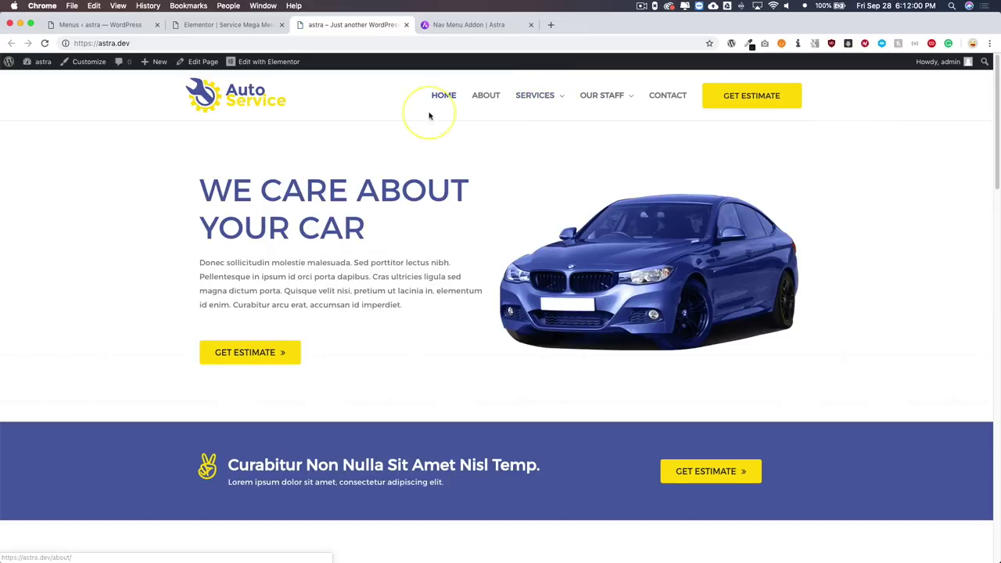
{"action": "mouse_move", "coordinate": [545, 96]}
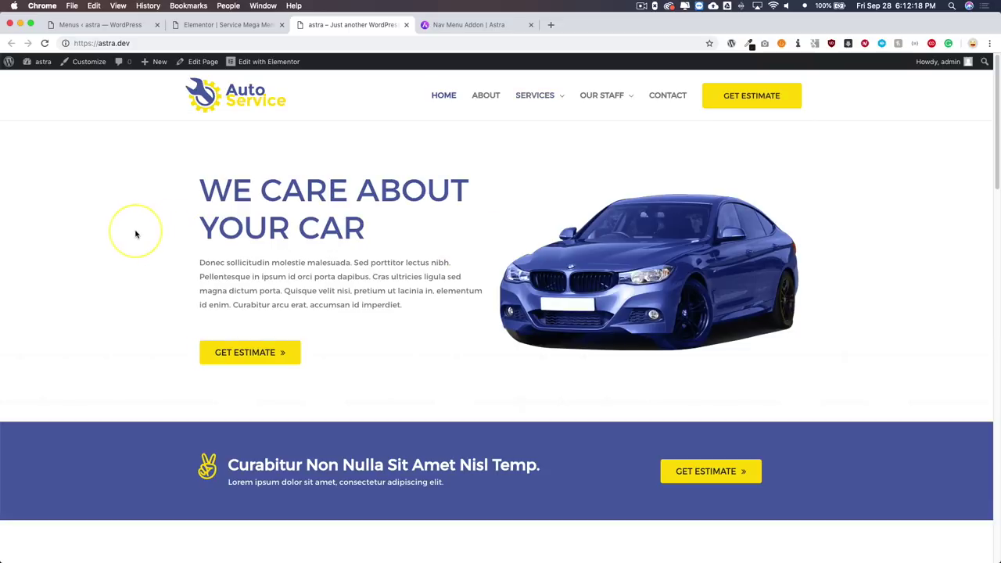
{"action": "left_click", "coordinate": [87, 63]}
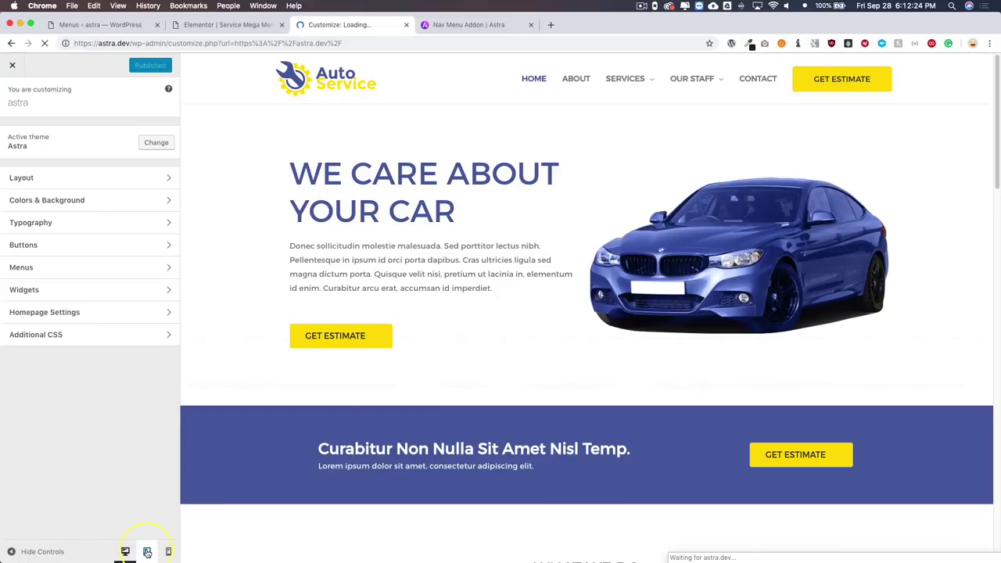
{"action": "left_click", "coordinate": [146, 551]}
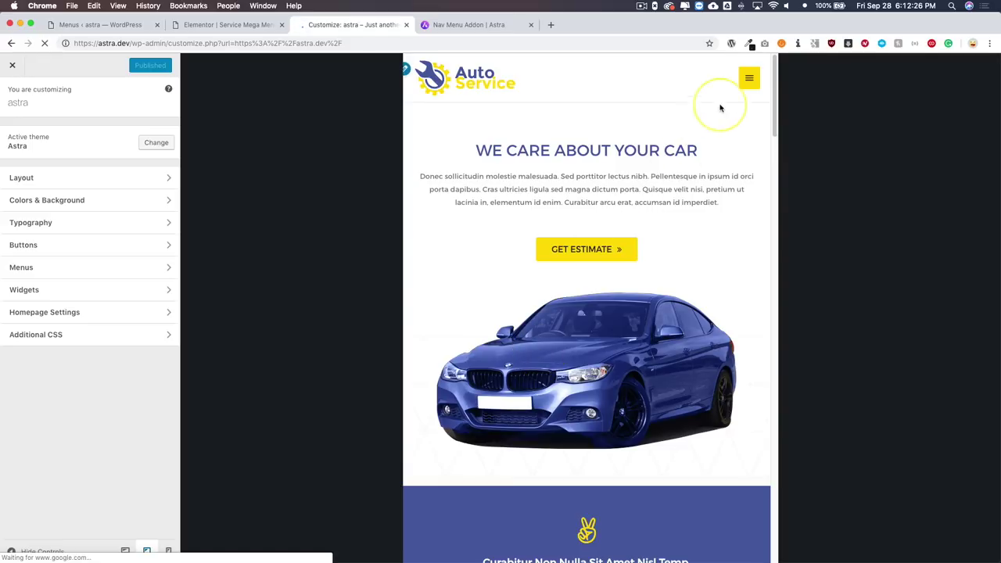
{"action": "left_click", "coordinate": [749, 78]}
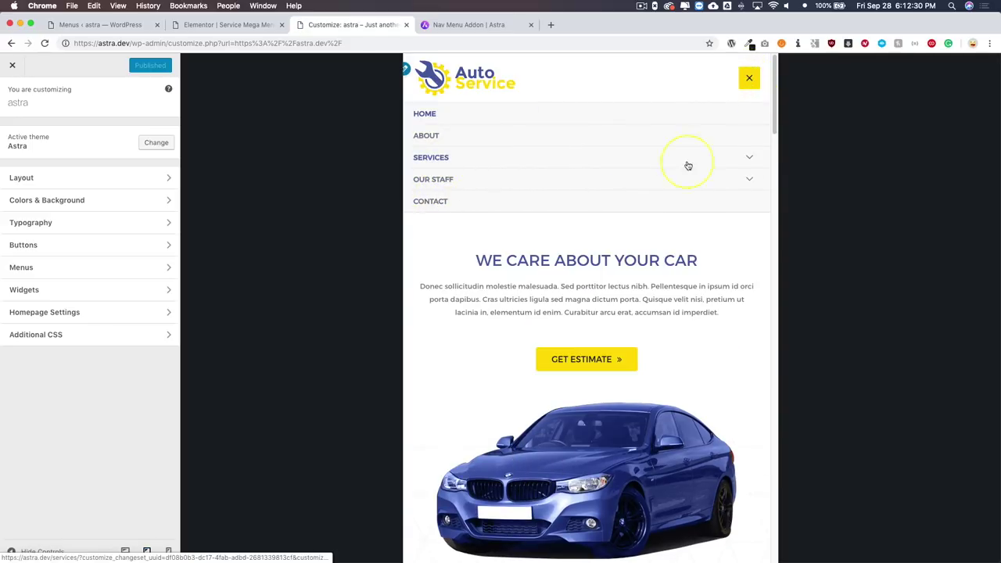
{"action": "left_click", "coordinate": [750, 158]}
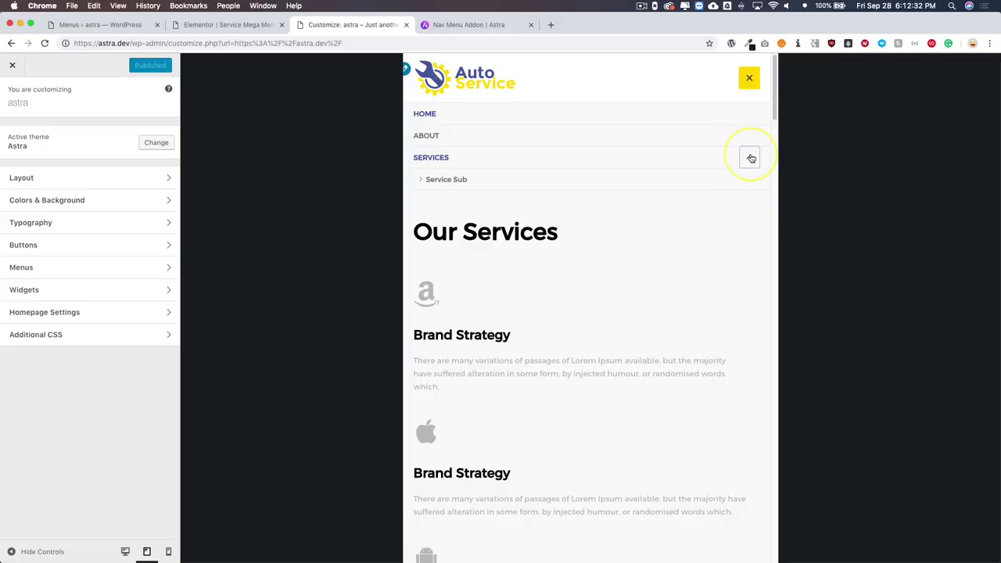
{"action": "scroll", "coordinate": [584, 241], "scroll_direction": "down", "scroll_amount": 10}
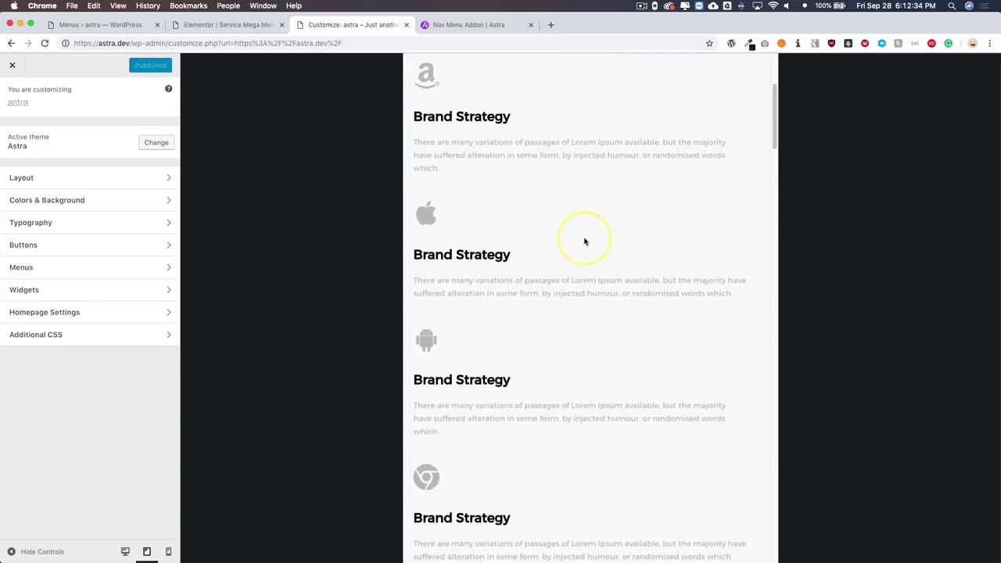
{"action": "scroll", "coordinate": [584, 241], "scroll_direction": "up", "scroll_amount": 10}
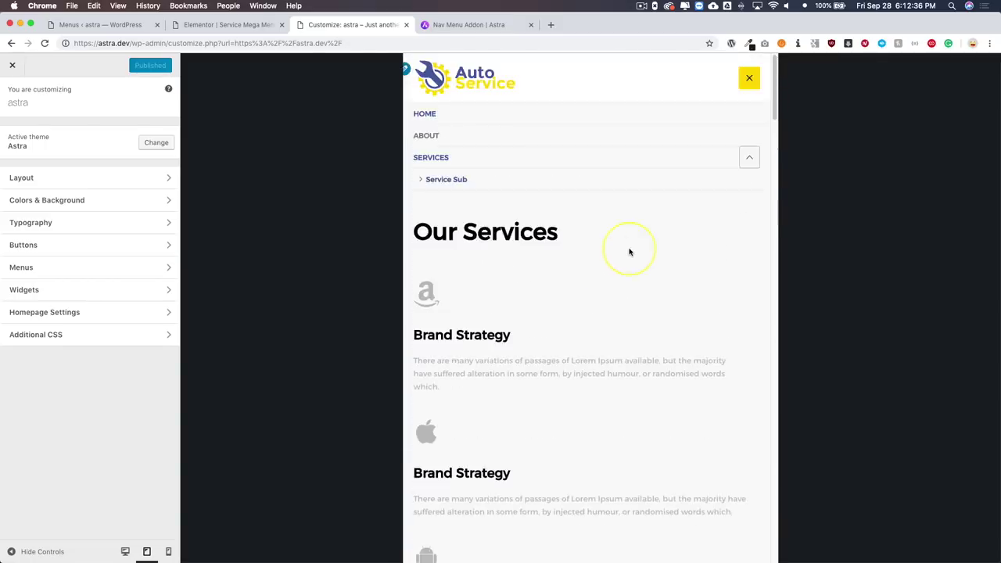
{"action": "left_click", "coordinate": [750, 158]}
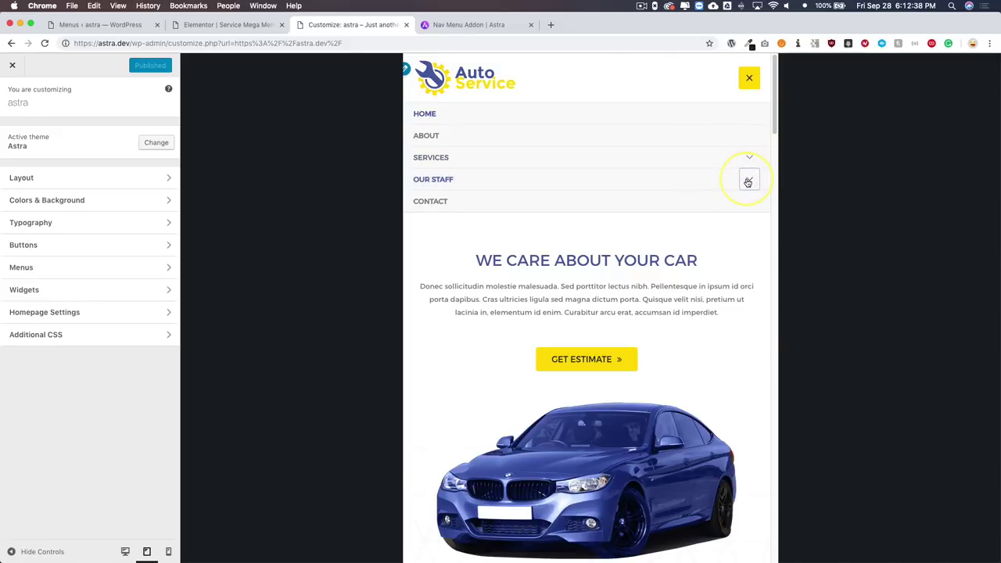
Expand OUR STAFF in the tablet preview's menu and look through its staff content
{"action": "left_click", "coordinate": [747, 181]}
{"action": "scroll", "coordinate": [591, 219], "scroll_direction": "down", "scroll_amount": 3}
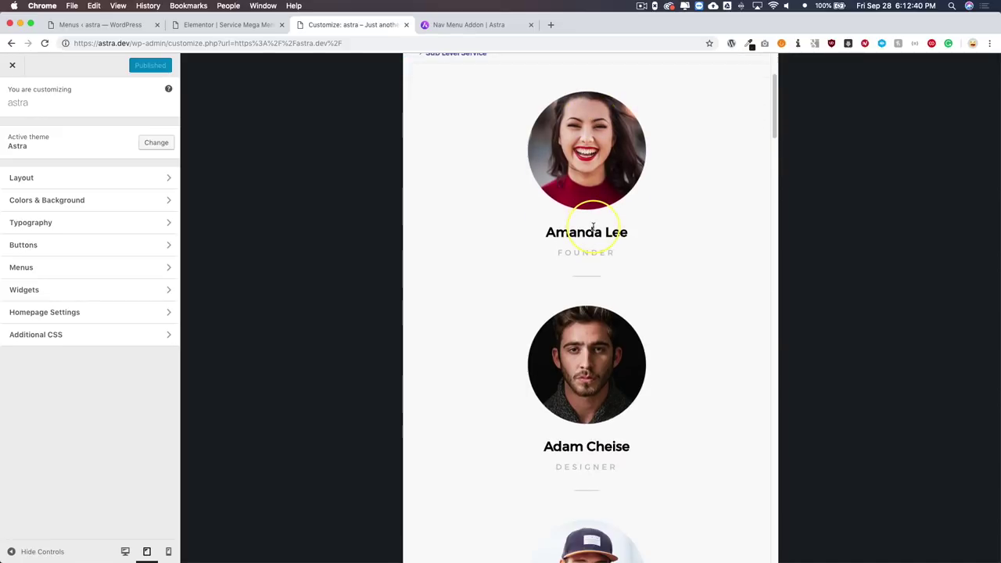
{"action": "scroll", "coordinate": [591, 227], "scroll_direction": "down", "scroll_amount": 7}
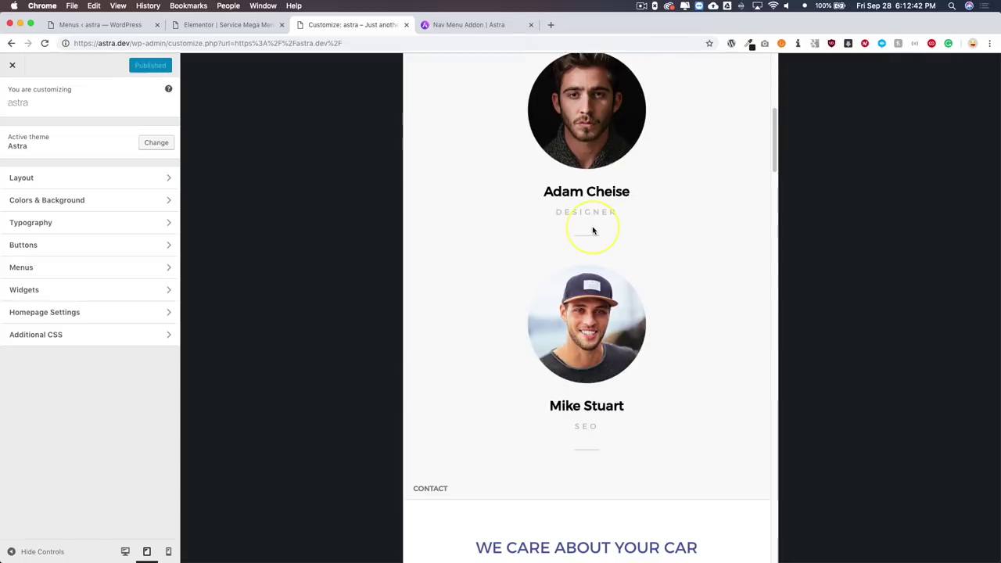
{"action": "scroll", "coordinate": [593, 229], "scroll_direction": "up", "scroll_amount": 1}
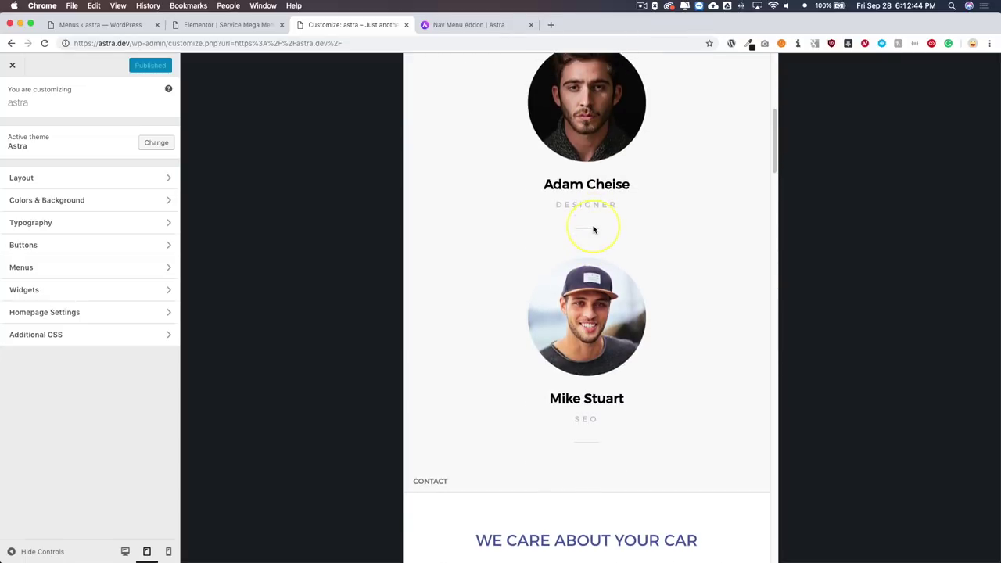
Return the Customizer to the desktop preview and check the SERVICES mega menu there
{"action": "left_click", "coordinate": [125, 551]}
{"action": "scroll", "coordinate": [509, 319], "scroll_direction": "up", "scroll_amount": 10}
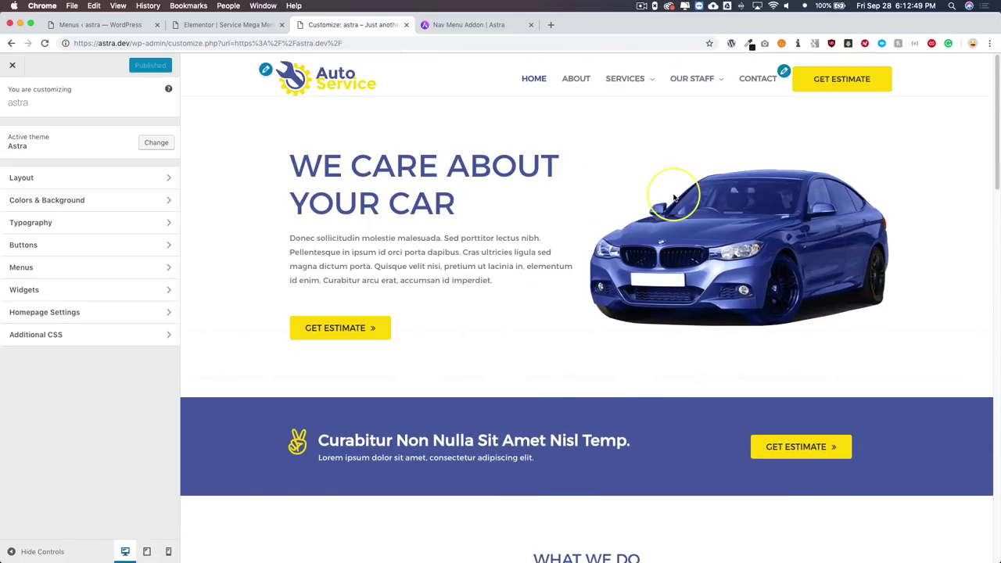
{"action": "mouse_move", "coordinate": [640, 83]}
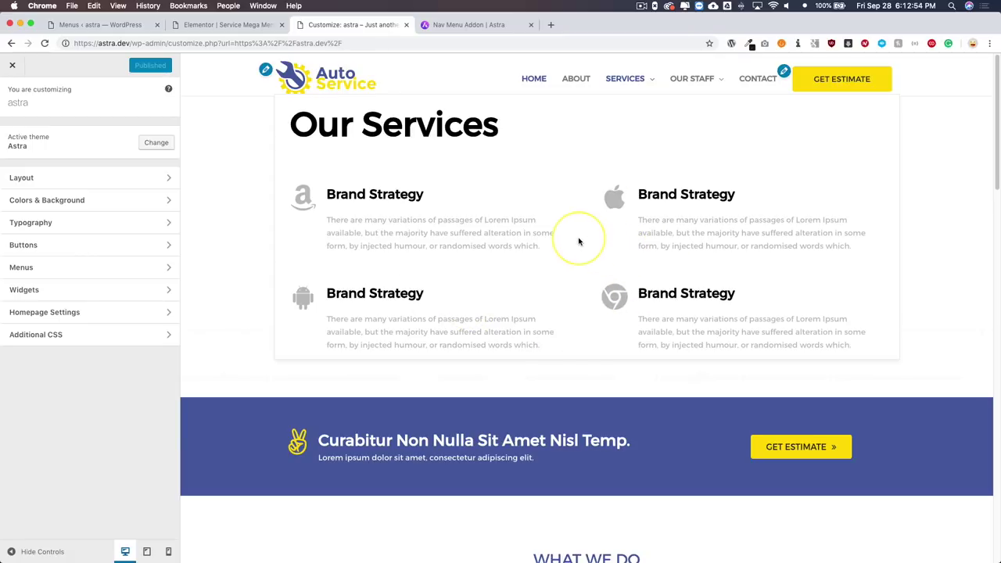
Back in the Elementor editor, view the Service Mega Menu template in the tablet and mobile previews
{"action": "left_click", "coordinate": [235, 25]}
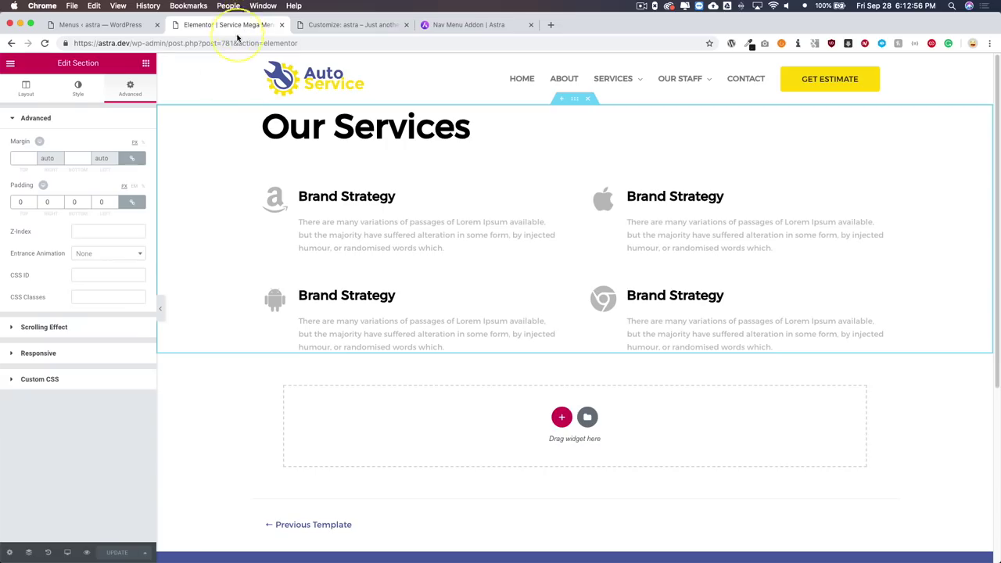
{"action": "left_click", "coordinate": [67, 552]}
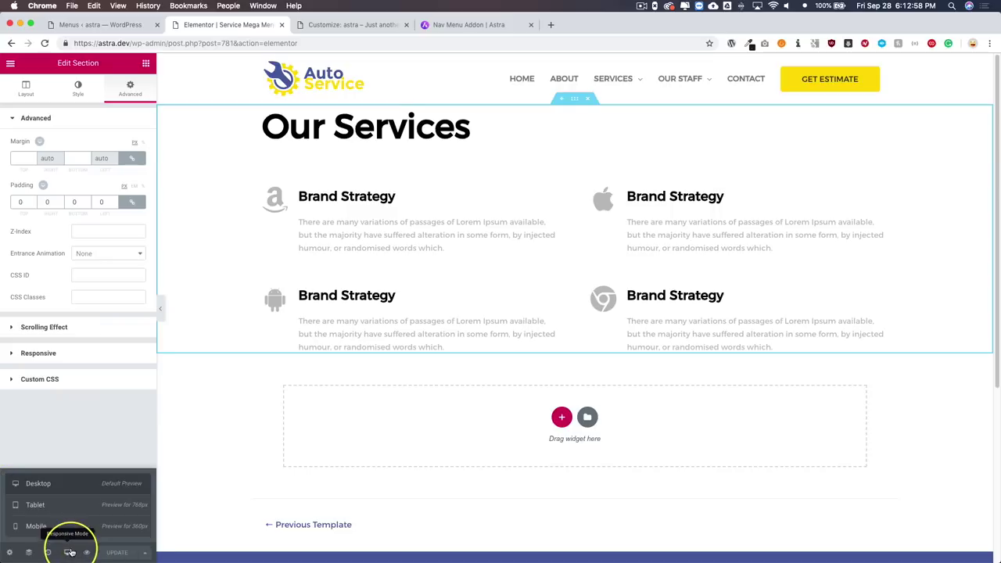
{"action": "left_click", "coordinate": [75, 508]}
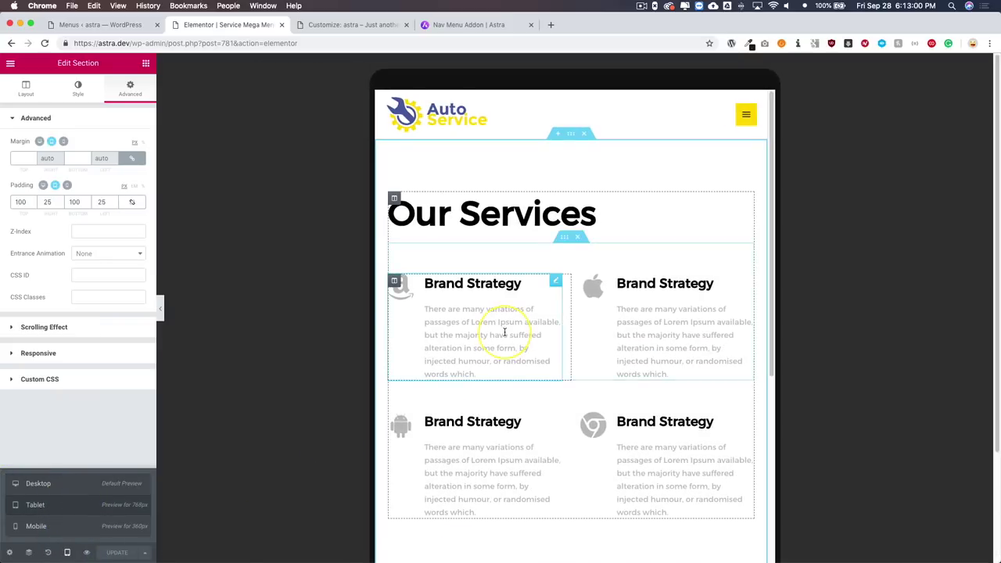
{"action": "left_click", "coordinate": [76, 526]}
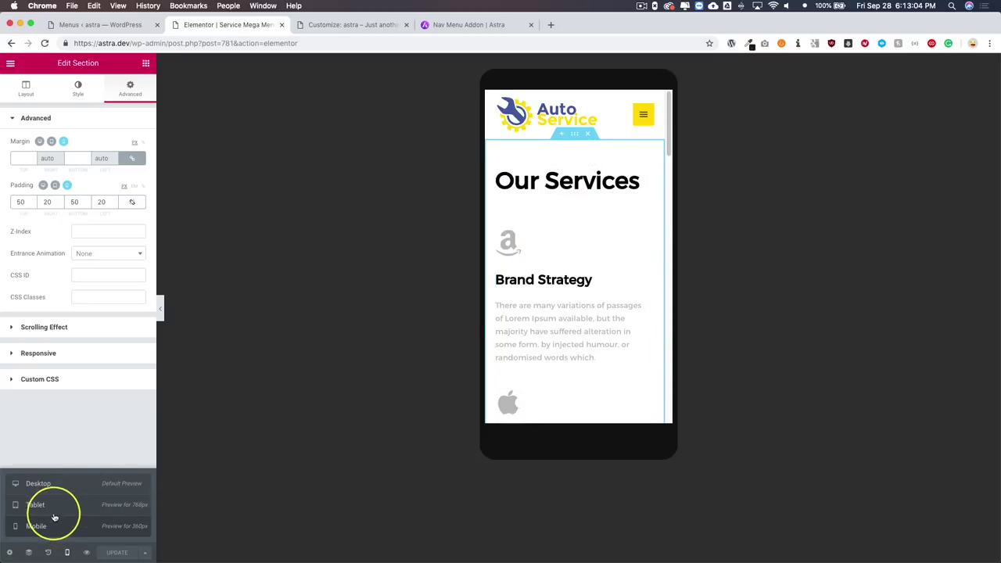
Try a centred icon position on the Amazon icon box and compare the template's mobile and desktop previews
{"action": "left_click", "coordinate": [536, 313]}
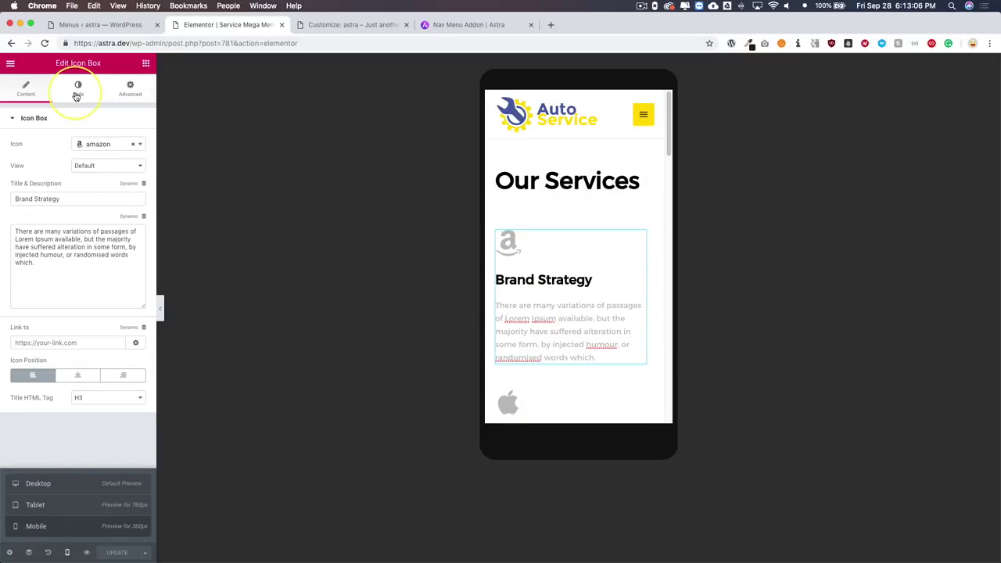
{"action": "left_click", "coordinate": [77, 376]}
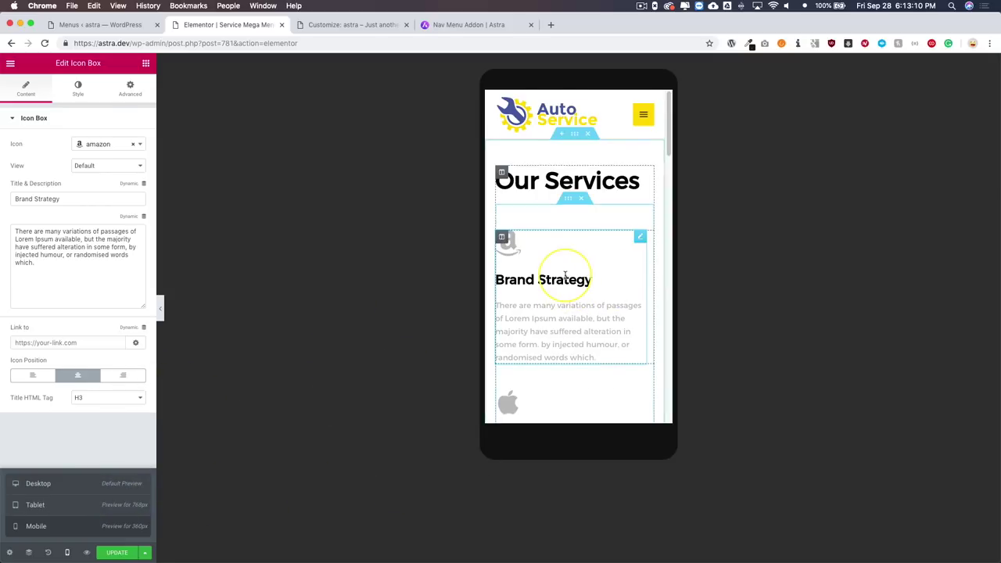
{"action": "scroll", "coordinate": [566, 277], "scroll_direction": "down", "scroll_amount": 1}
{"action": "scroll", "coordinate": [566, 277], "scroll_direction": "down", "scroll_amount": 8}
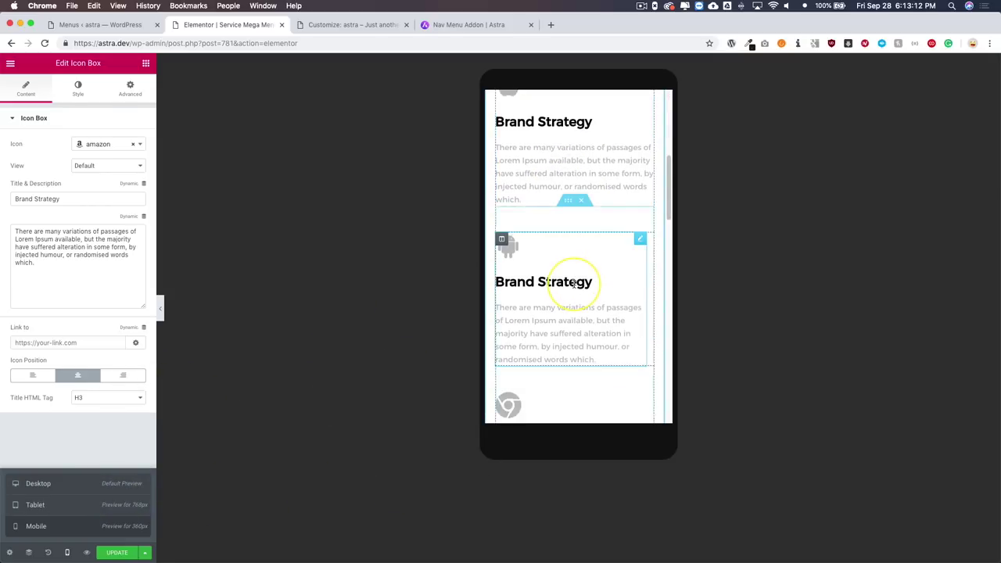
{"action": "left_click", "coordinate": [61, 484]}
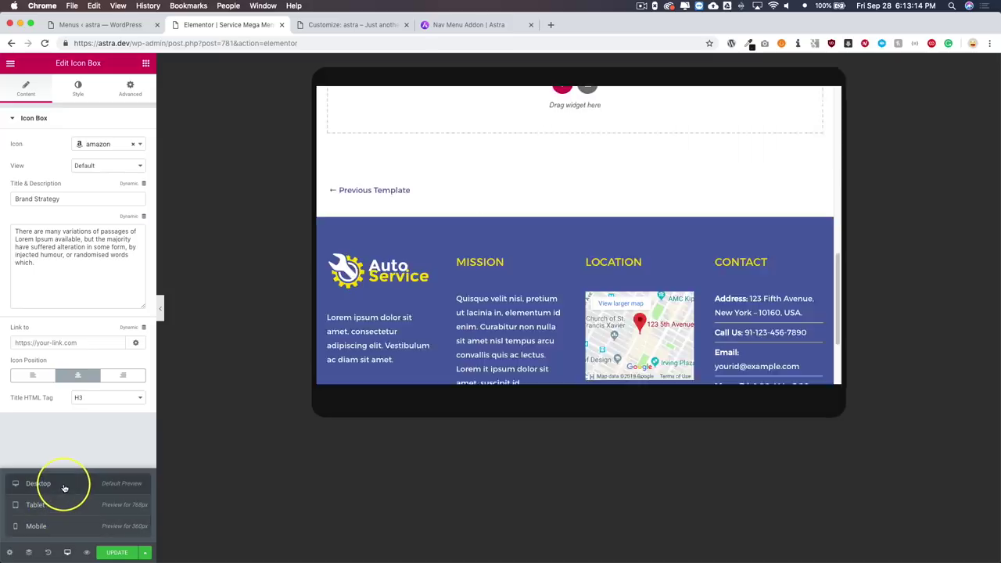
{"action": "scroll", "coordinate": [253, 364], "scroll_direction": "up", "scroll_amount": 5}
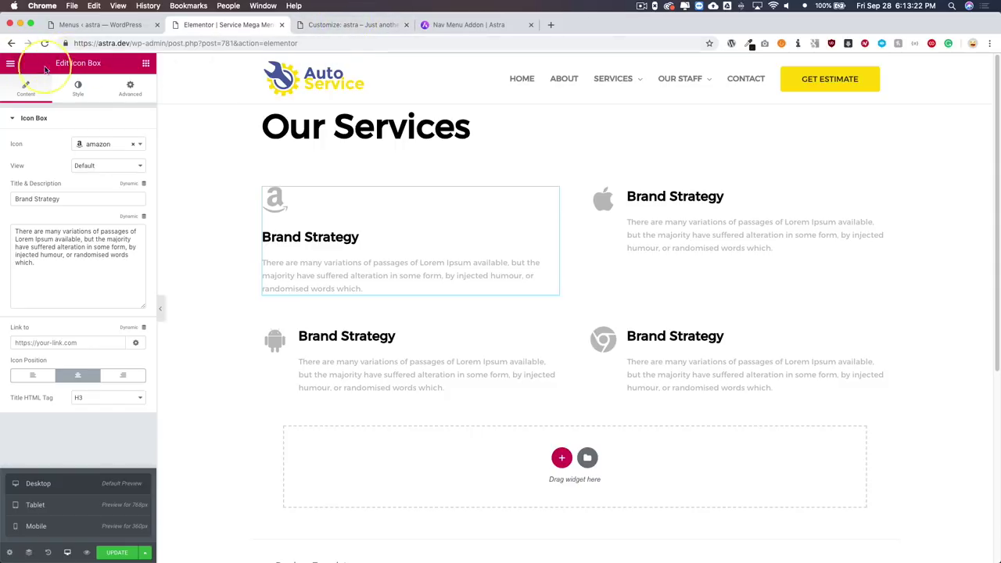
Exit the Elementor editor to the dashboard without saving the icon box change
{"action": "left_click", "coordinate": [9, 64]}
{"action": "left_click", "coordinate": [60, 288]}
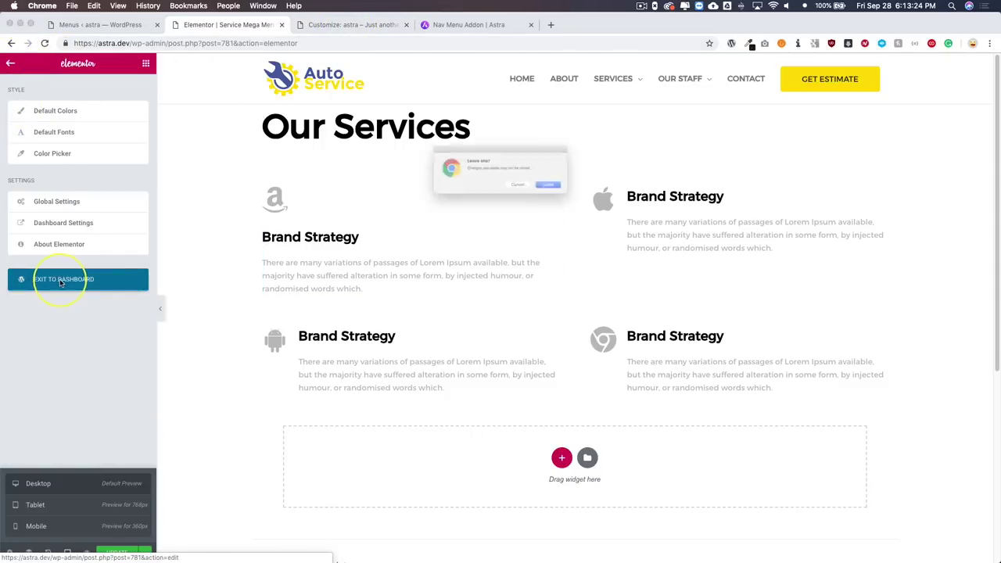
{"action": "left_click", "coordinate": [590, 195]}
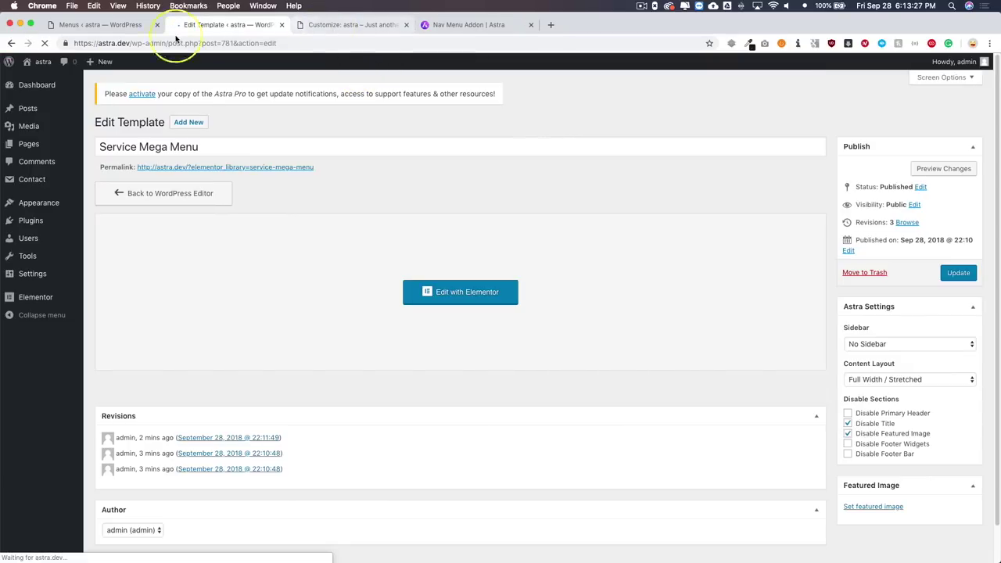
Open the WordPress Menus page from the dashboard and close the Customizer's browser tab
{"action": "mouse_move", "coordinate": [60, 202]}
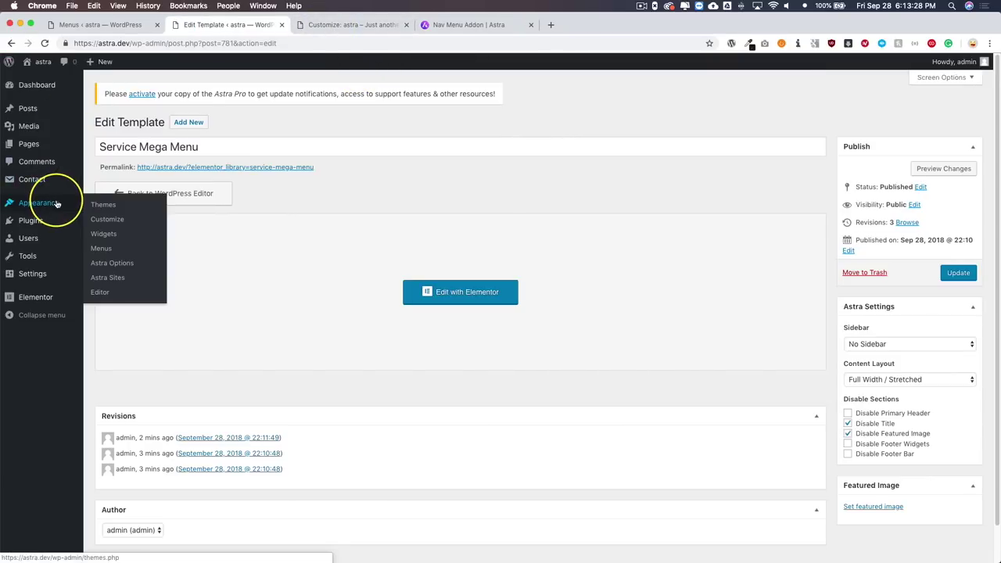
{"action": "left_click", "coordinate": [101, 247]}
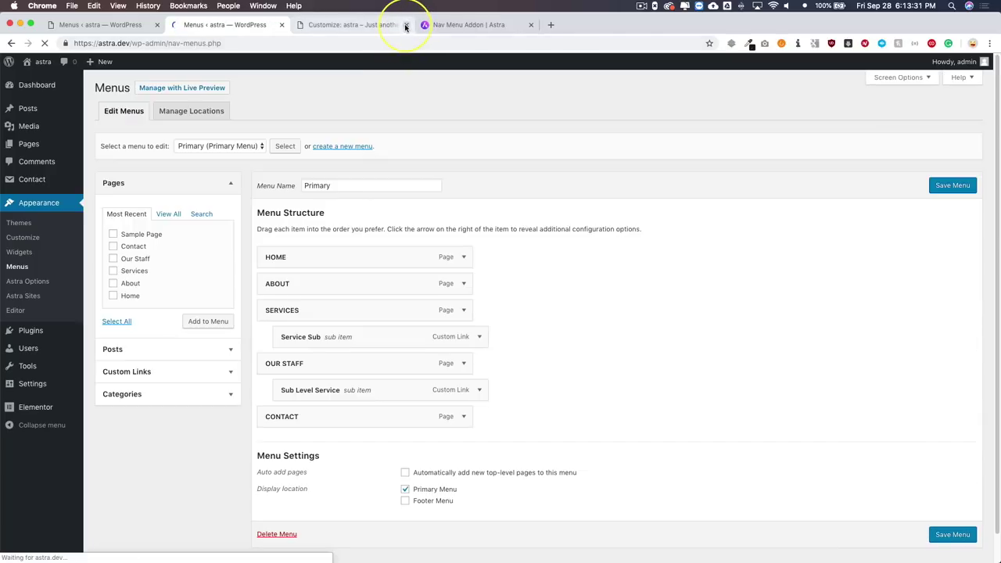
{"action": "left_click", "coordinate": [405, 24]}
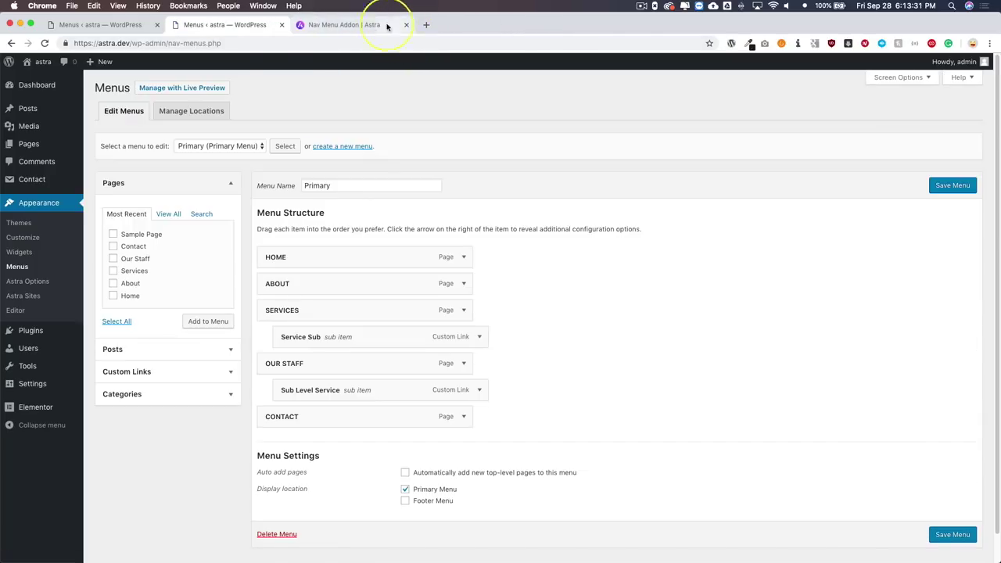
Give the SERVICES mega menu a semi-transparent blue background, rgba(30,115,190,0.45), and save its Astra menu options
{"action": "left_click", "coordinate": [462, 311]}
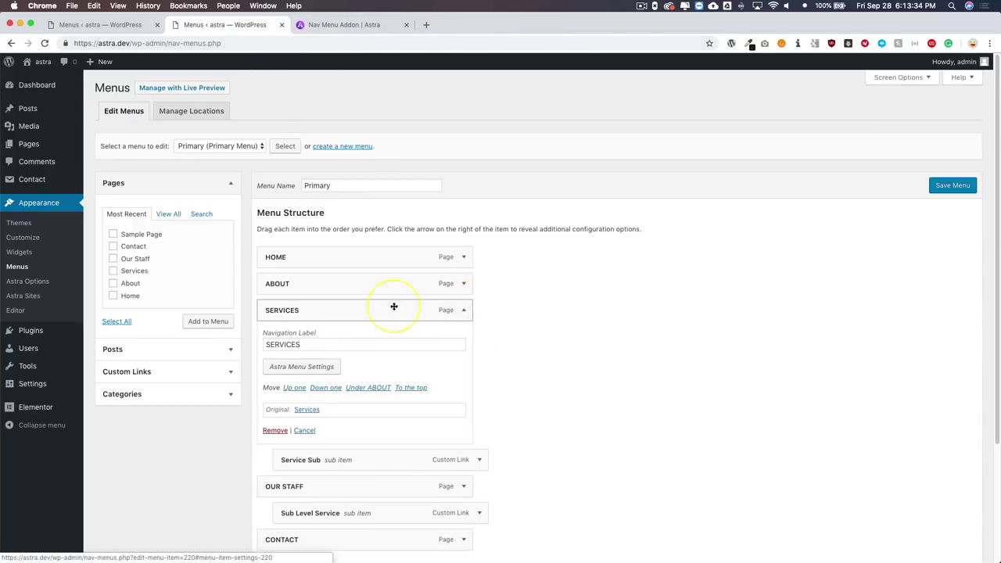
{"action": "left_click", "coordinate": [300, 368]}
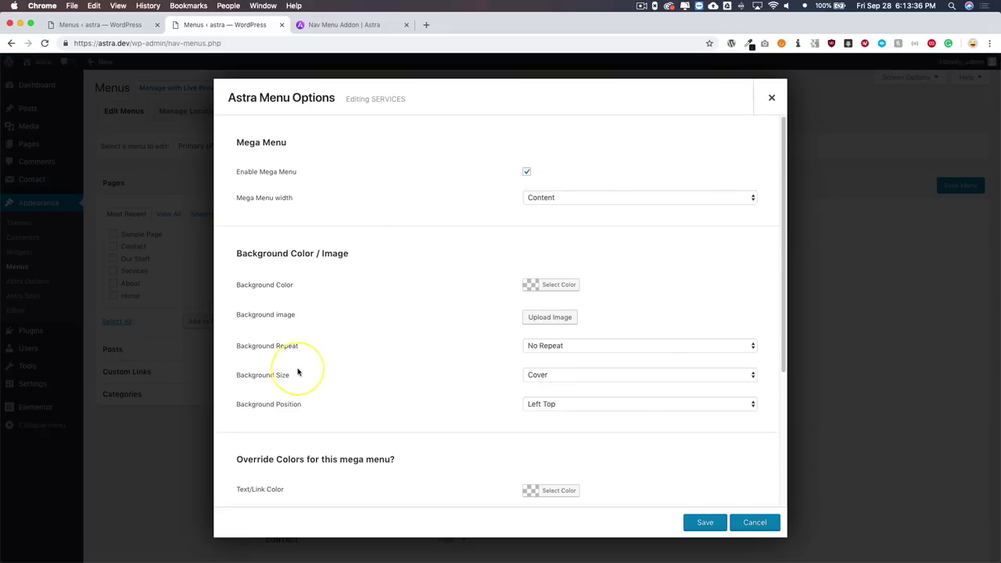
{"action": "scroll", "coordinate": [462, 313], "scroll_direction": "down", "scroll_amount": 2}
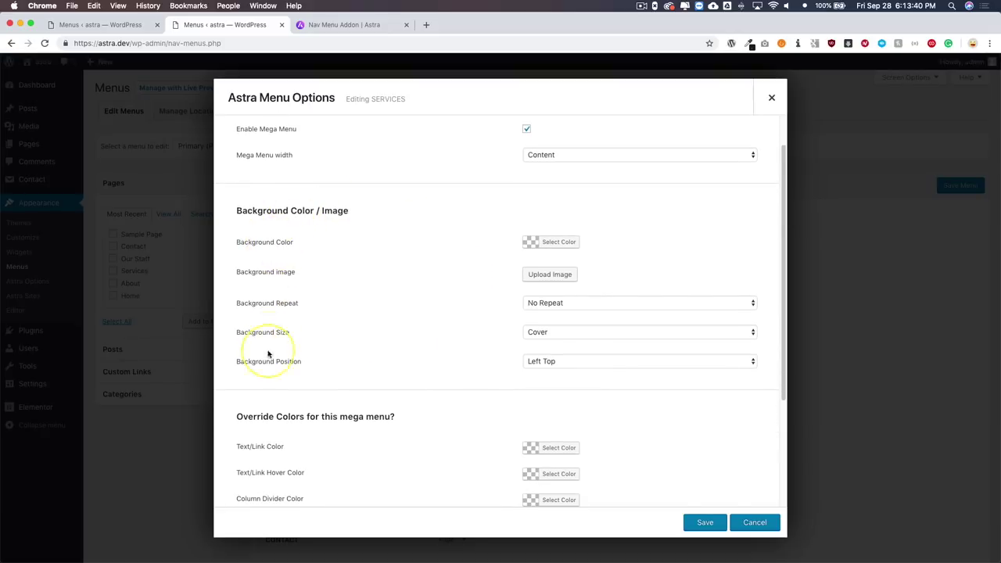
{"action": "left_click", "coordinate": [552, 243]}
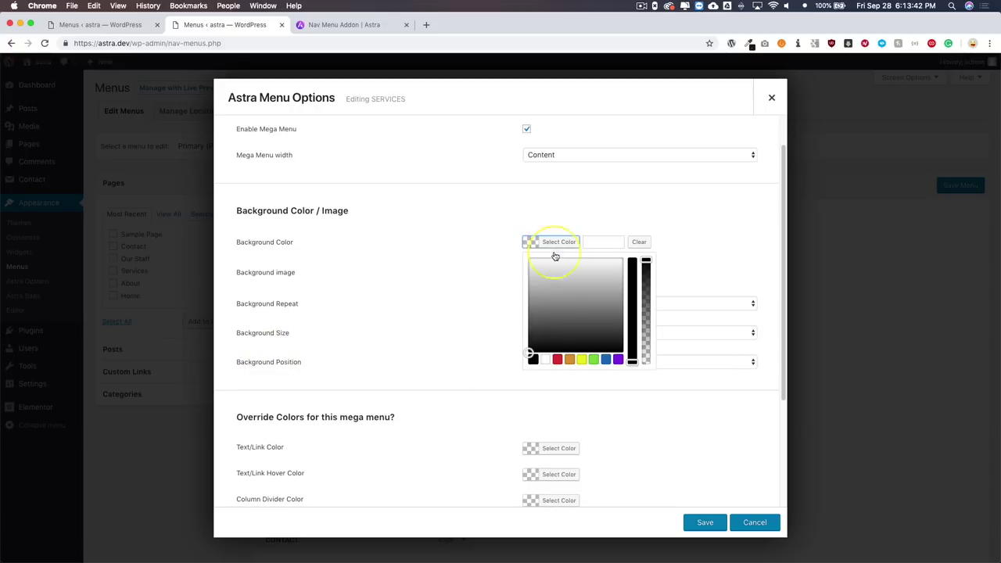
{"action": "left_click", "coordinate": [612, 359]}
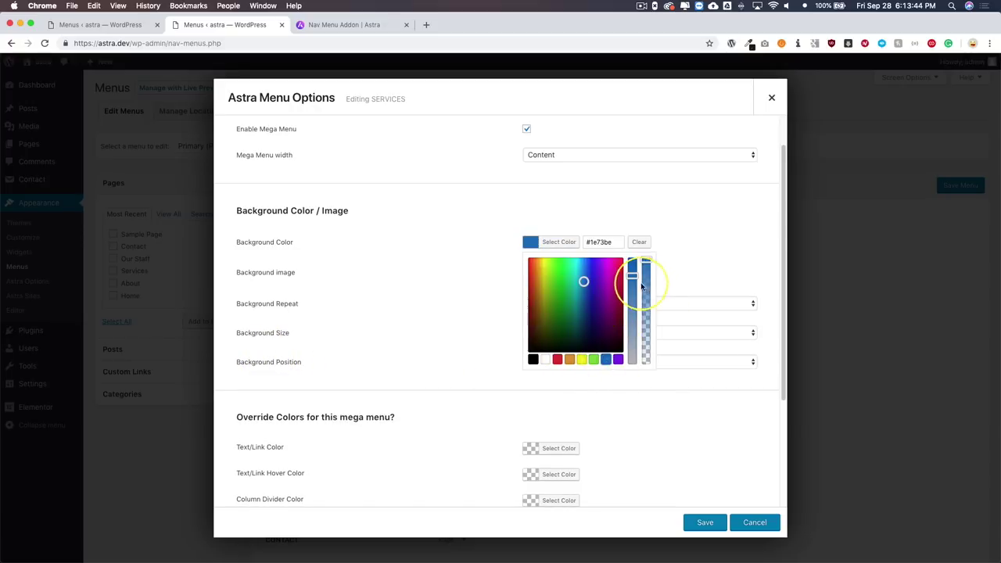
{"action": "left_click_drag", "start_coordinate": [646, 262], "coordinate": [648, 319]}
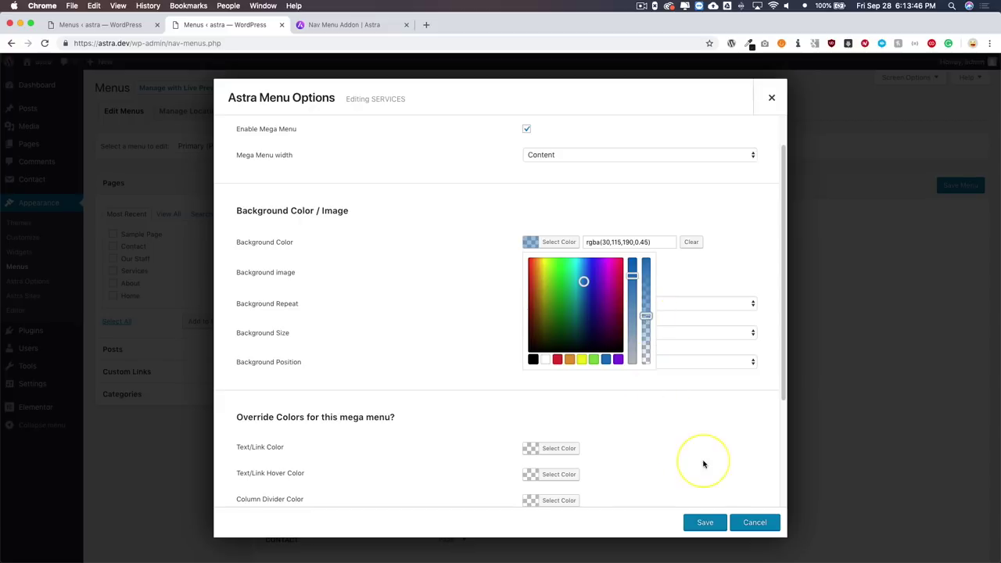
{"action": "left_click", "coordinate": [711, 489]}
{"action": "left_click", "coordinate": [704, 521]}
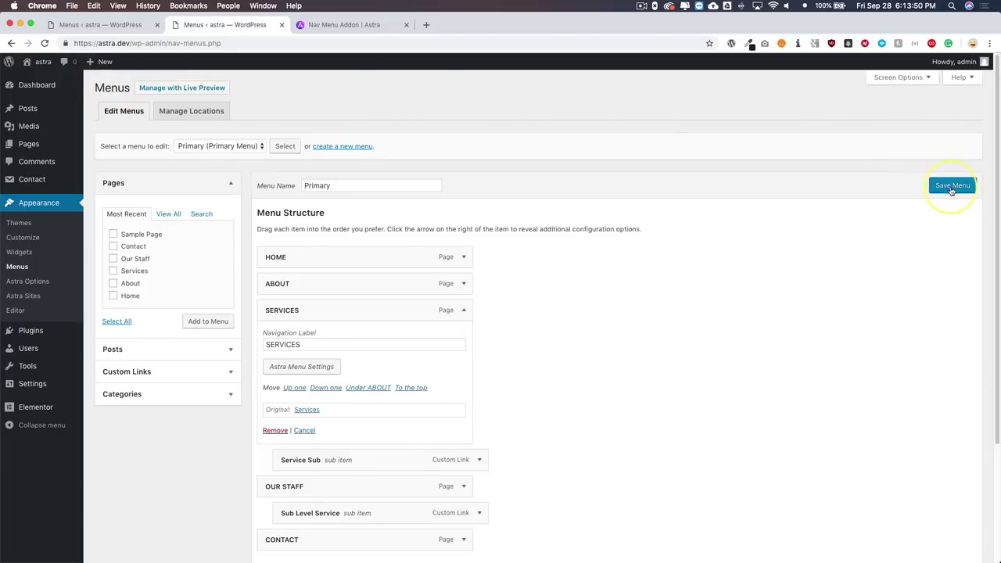
Save the Primary menu and view the SERVICES mega menu's blue background on the live site
{"action": "left_click", "coordinate": [947, 186]}
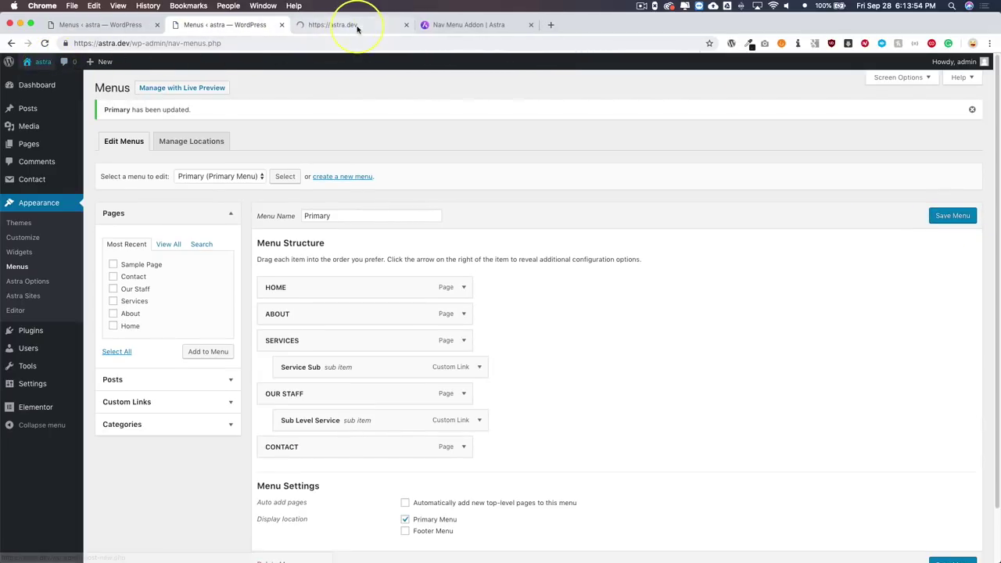
{"action": "left_click", "coordinate": [357, 27]}
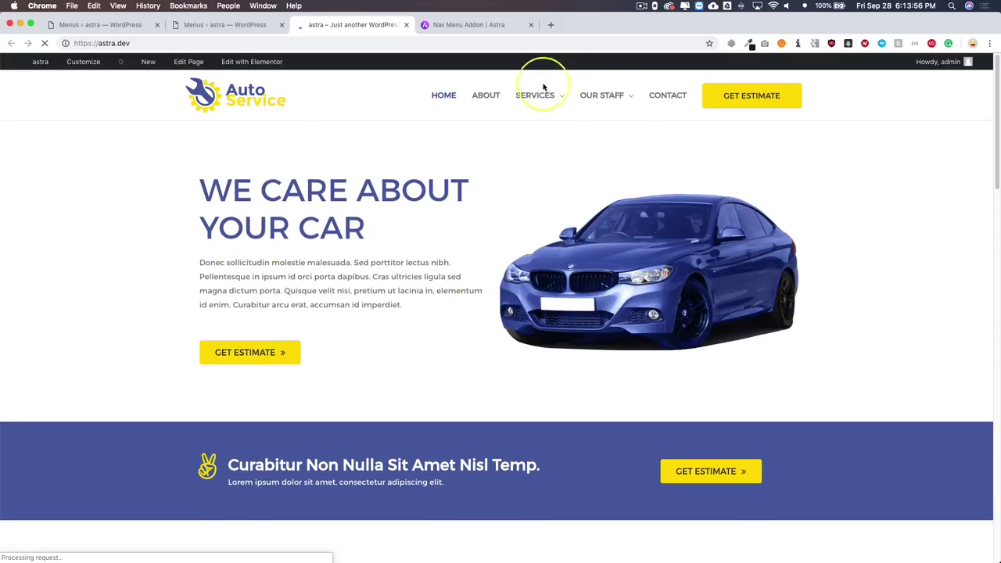
{"action": "mouse_move", "coordinate": [541, 95]}
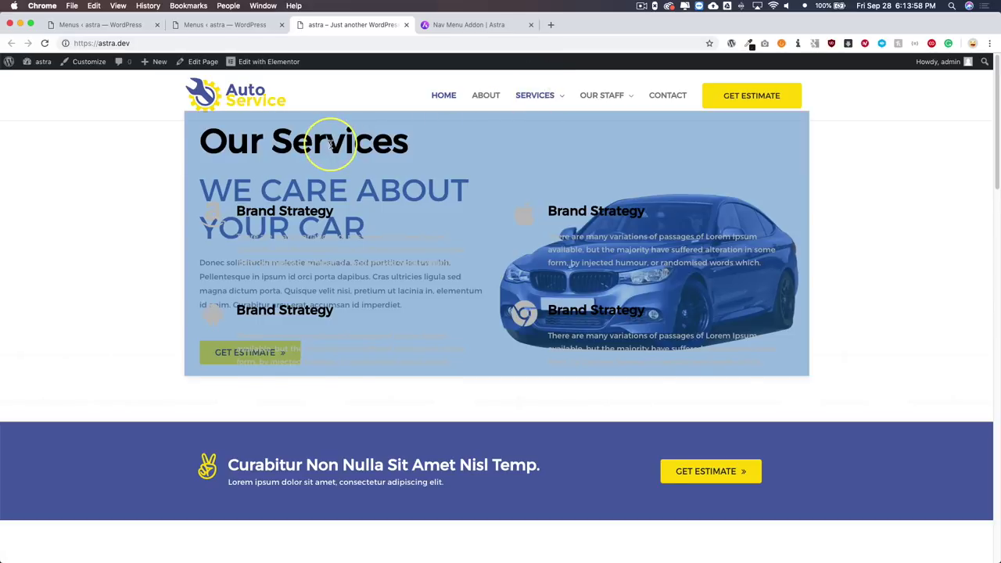
Change the SERVICES mega menu background to an opaque, muted blue and save its Astra menu options
{"action": "left_click", "coordinate": [242, 26]}
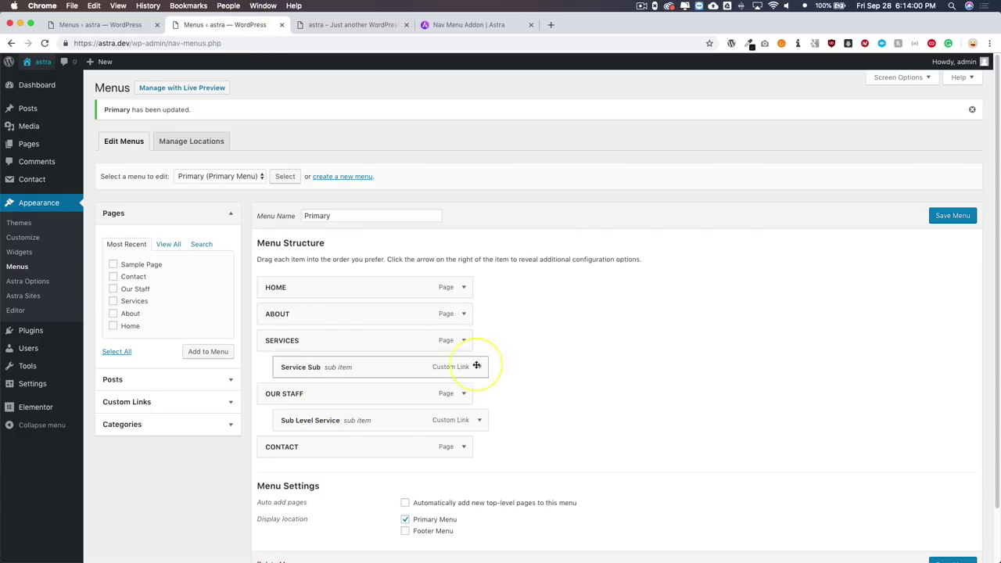
{"action": "left_click", "coordinate": [463, 340]}
{"action": "left_click", "coordinate": [291, 398]}
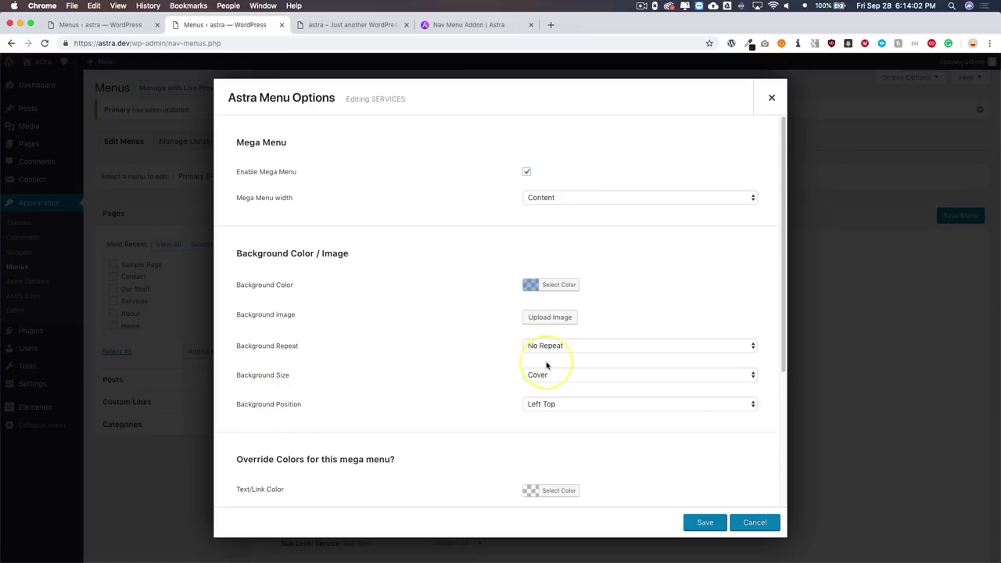
{"action": "left_click", "coordinate": [554, 293]}
{"action": "left_click_drag", "start_coordinate": [644, 347], "coordinate": [647, 375]}
{"action": "left_click", "coordinate": [706, 522]}
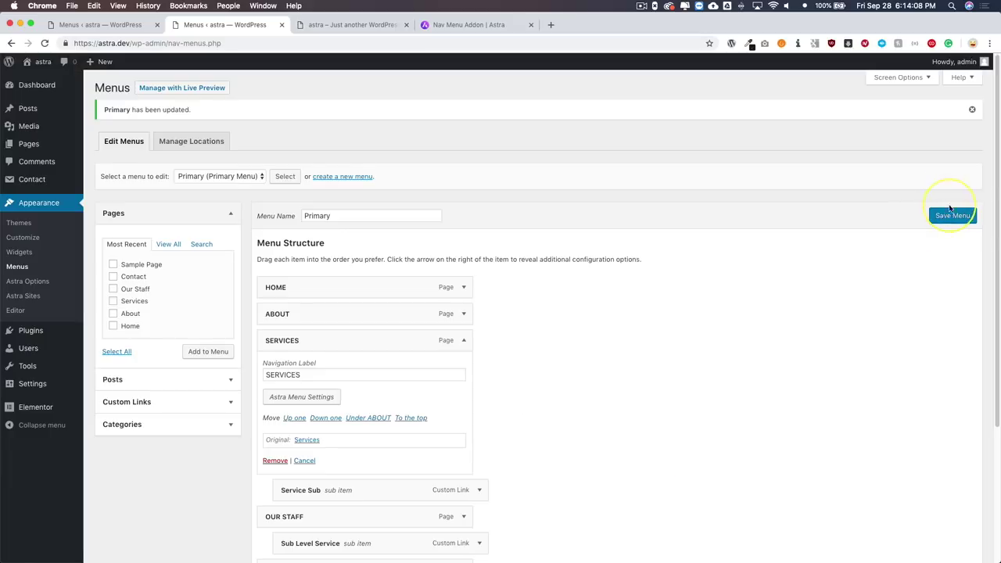
Save the Primary menu again and check the opaque mega menu background under SERVICES on the live site
{"action": "left_click", "coordinate": [949, 218]}
{"action": "left_click", "coordinate": [361, 25]}
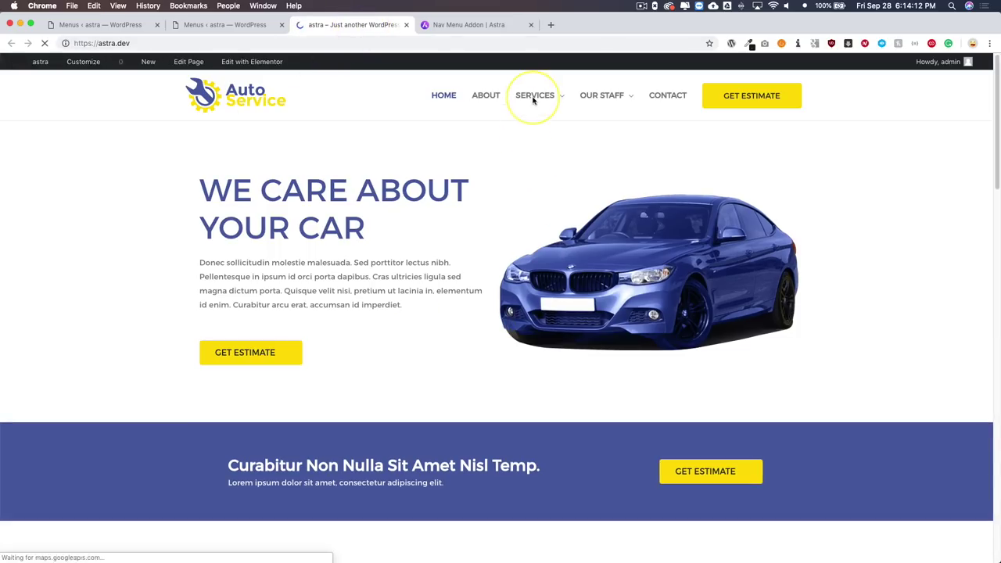
{"action": "mouse_move", "coordinate": [533, 100]}
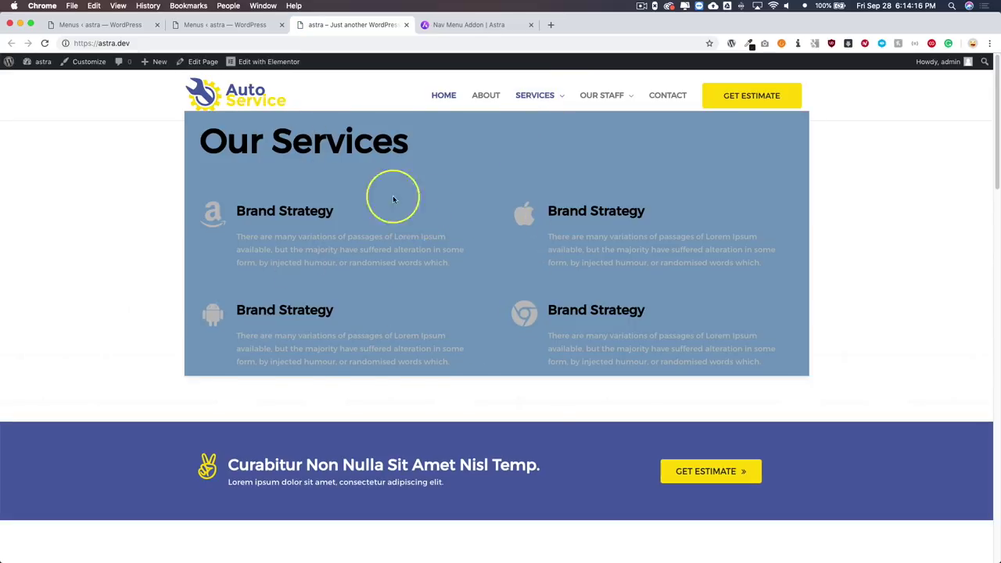
Reopen the Astra menu options for SERVICES and clear the mega menu's background color
{"action": "left_click", "coordinate": [234, 24]}
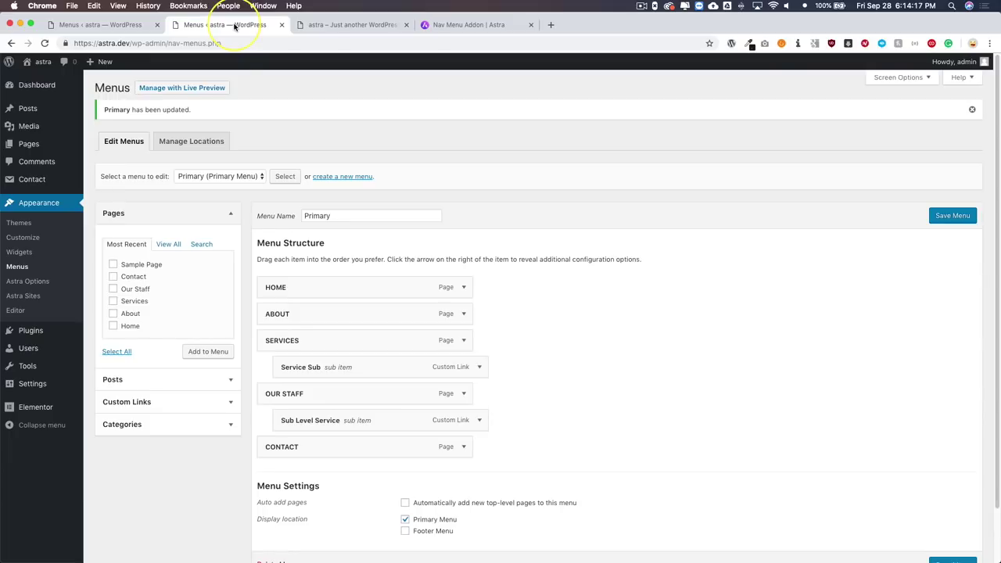
{"action": "left_click", "coordinate": [463, 341]}
{"action": "scroll", "coordinate": [438, 356], "scroll_direction": "down", "scroll_amount": 1}
{"action": "left_click", "coordinate": [280, 354]}
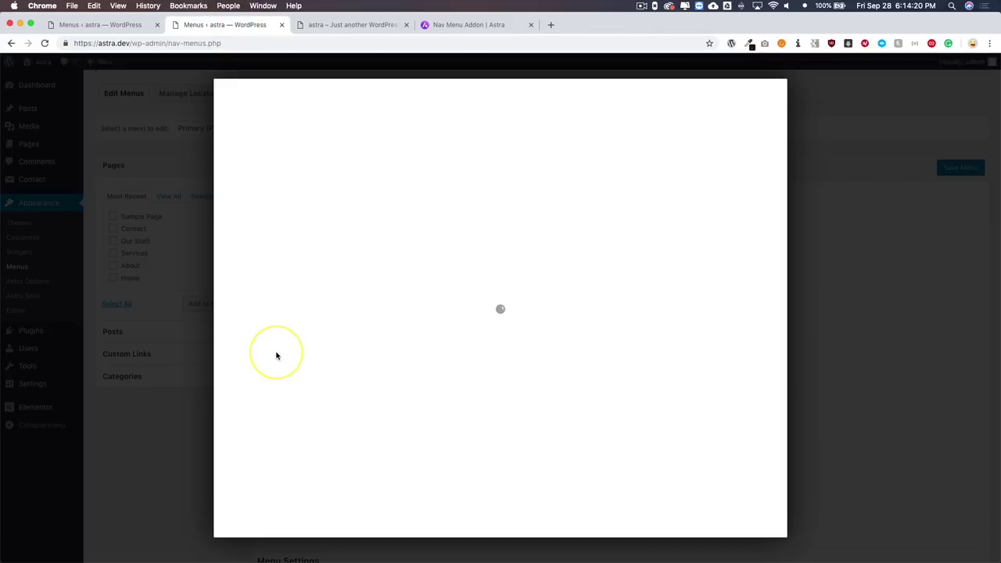
{"action": "scroll", "coordinate": [464, 329], "scroll_direction": "down", "scroll_amount": 1}
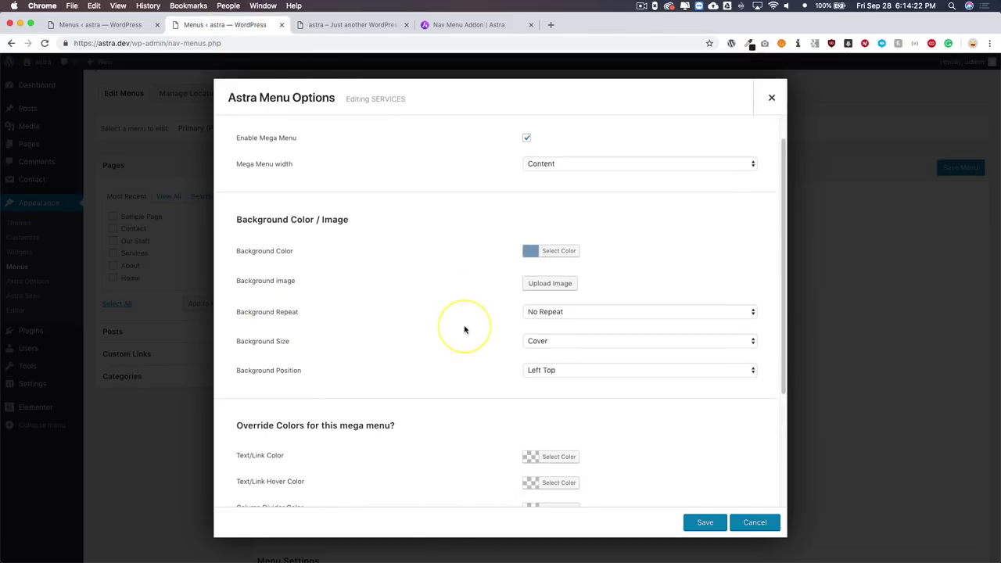
{"action": "left_click", "coordinate": [573, 251]}
{"action": "left_click", "coordinate": [634, 250]}
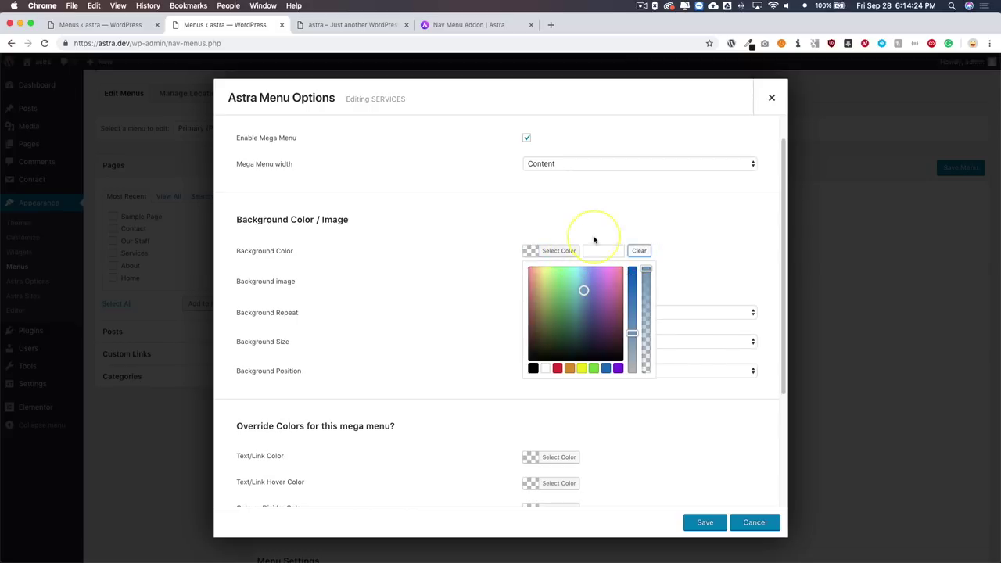
{"action": "left_click", "coordinate": [459, 263]}
Choose the dark wood plank picture from the media library as the SERVICES mega menu's background image
{"action": "left_click", "coordinate": [543, 284]}
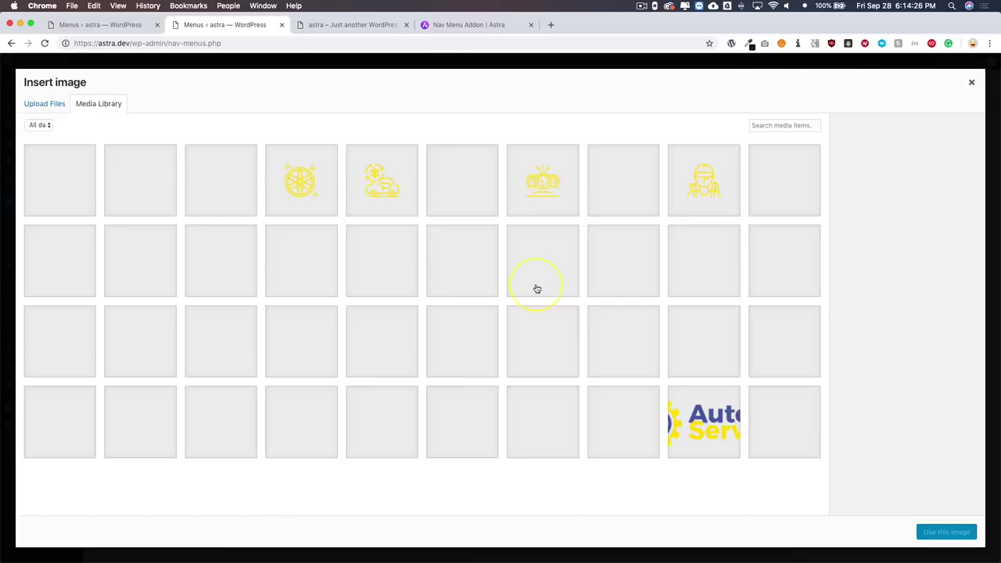
{"action": "scroll", "coordinate": [497, 288], "scroll_direction": "down", "scroll_amount": 5}
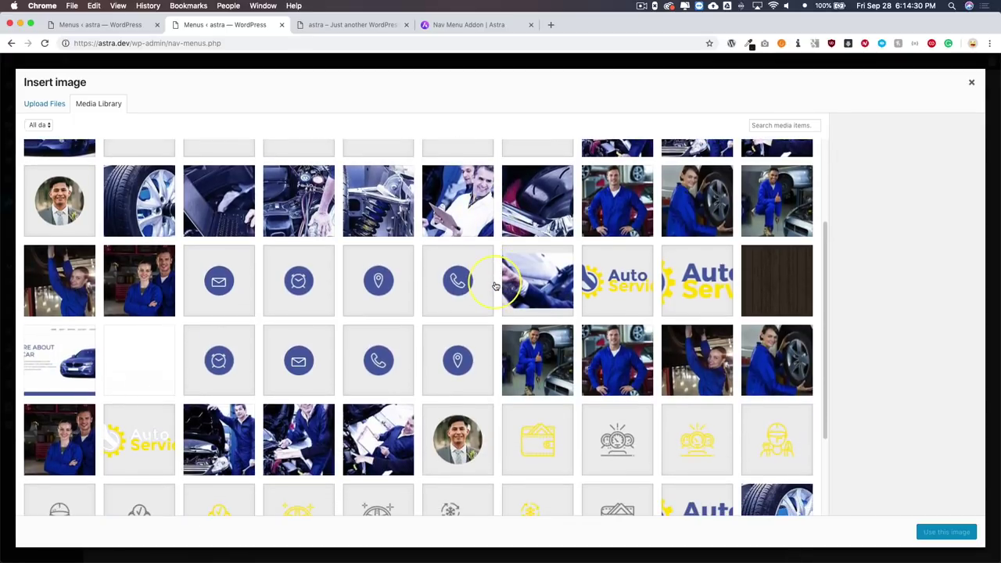
{"action": "scroll", "coordinate": [429, 303], "scroll_direction": "down", "scroll_amount": 1}
{"action": "left_click", "coordinate": [143, 367]}
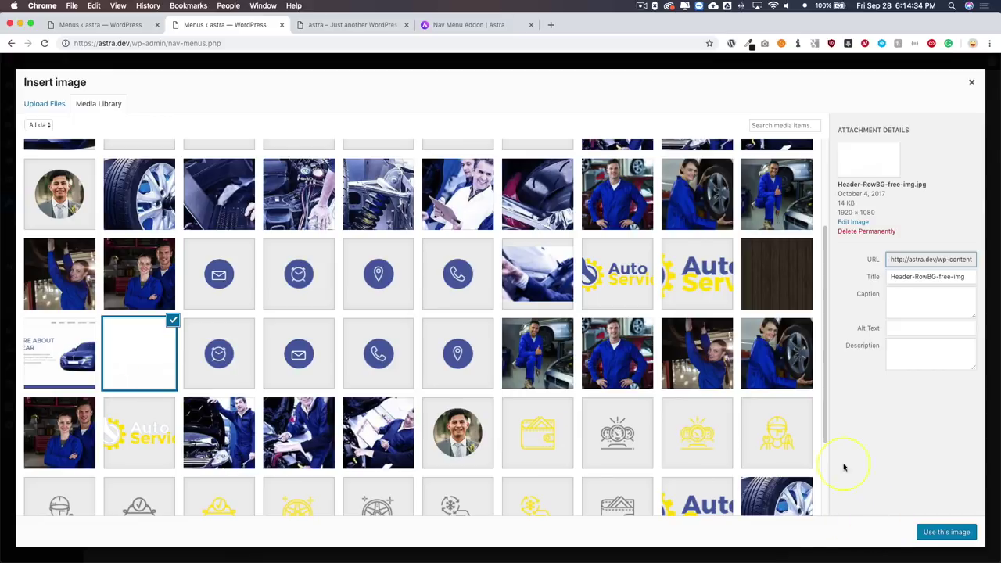
{"action": "scroll", "coordinate": [759, 391], "scroll_direction": "down", "scroll_amount": 4}
{"action": "scroll", "coordinate": [765, 377], "scroll_direction": "up", "scroll_amount": 6}
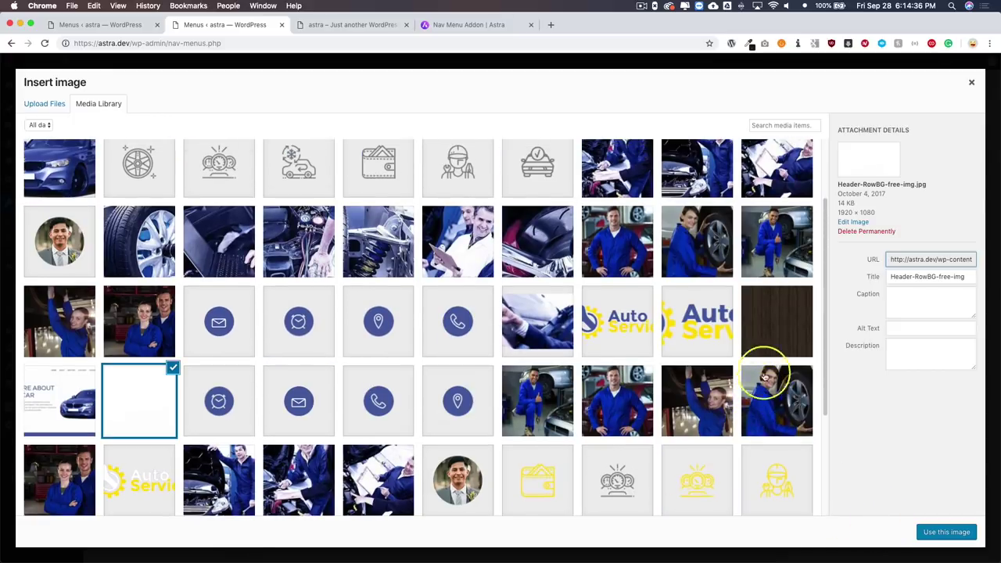
{"action": "left_click", "coordinate": [775, 320]}
{"action": "left_click", "coordinate": [938, 531]}
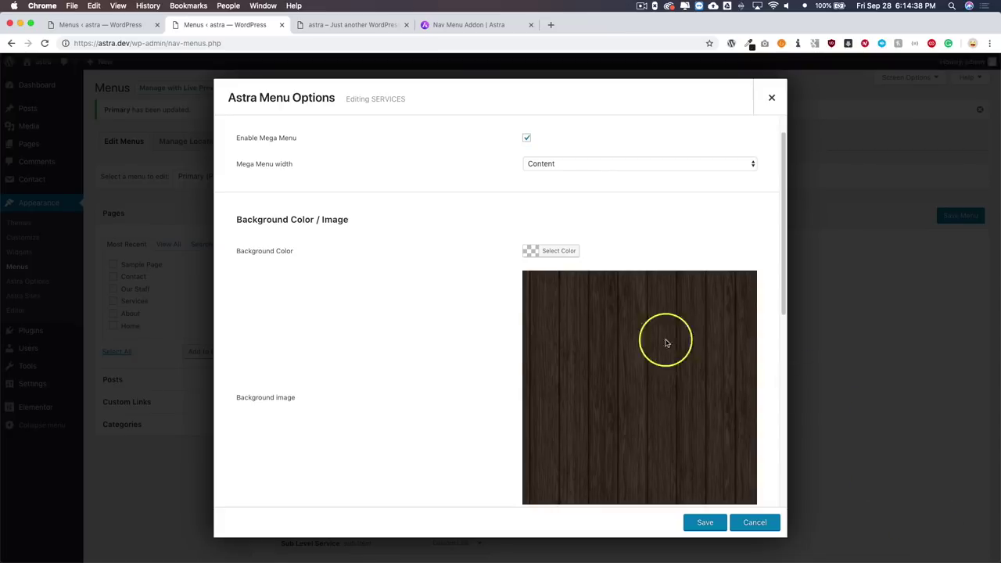
Set the background image to Repeat All, size Auto and position Center Center, and save the SERVICES menu options
{"action": "scroll", "coordinate": [477, 342], "scroll_direction": "down", "scroll_amount": 5}
{"action": "left_click", "coordinate": [550, 213]}
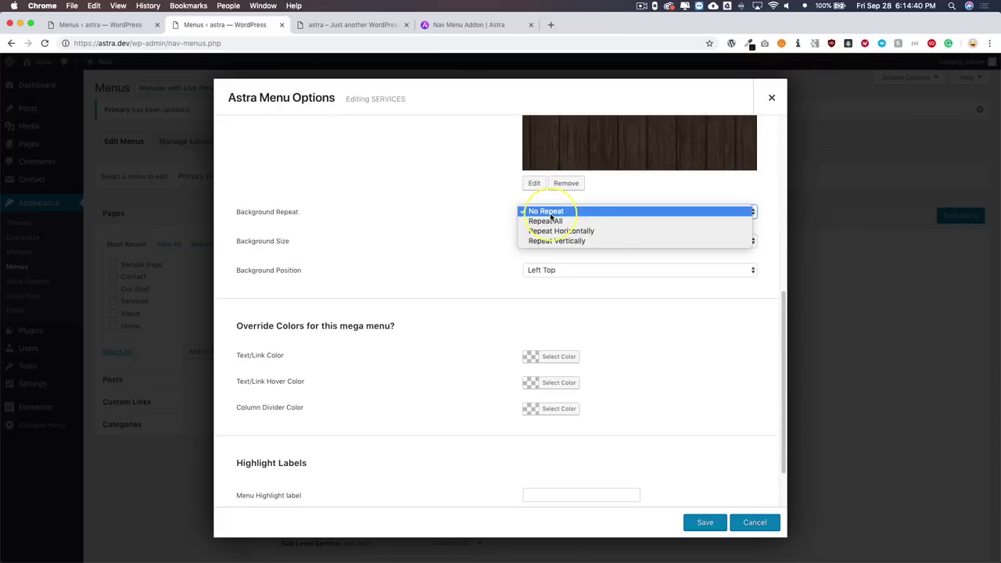
{"action": "left_click", "coordinate": [554, 220]}
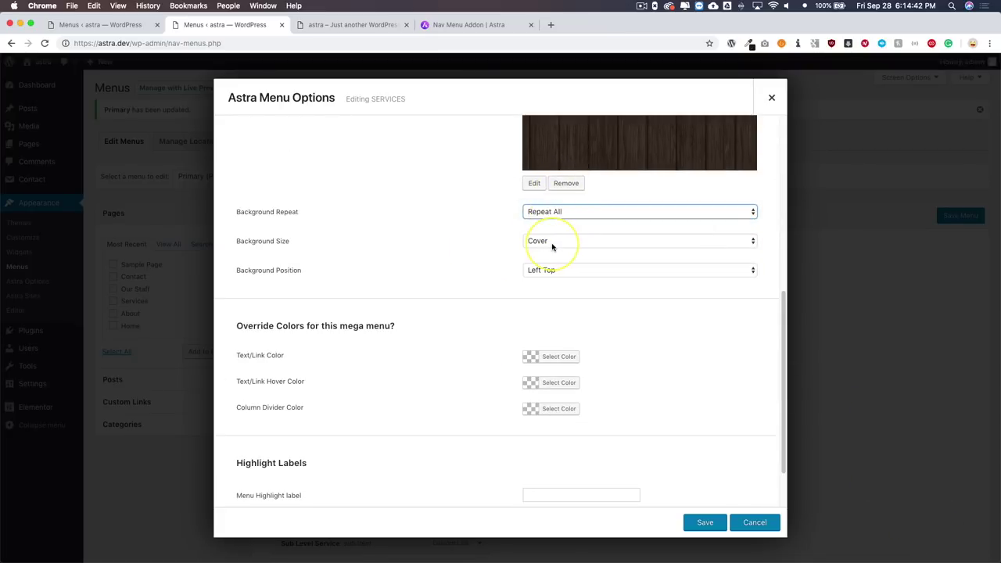
{"action": "left_click", "coordinate": [548, 243]}
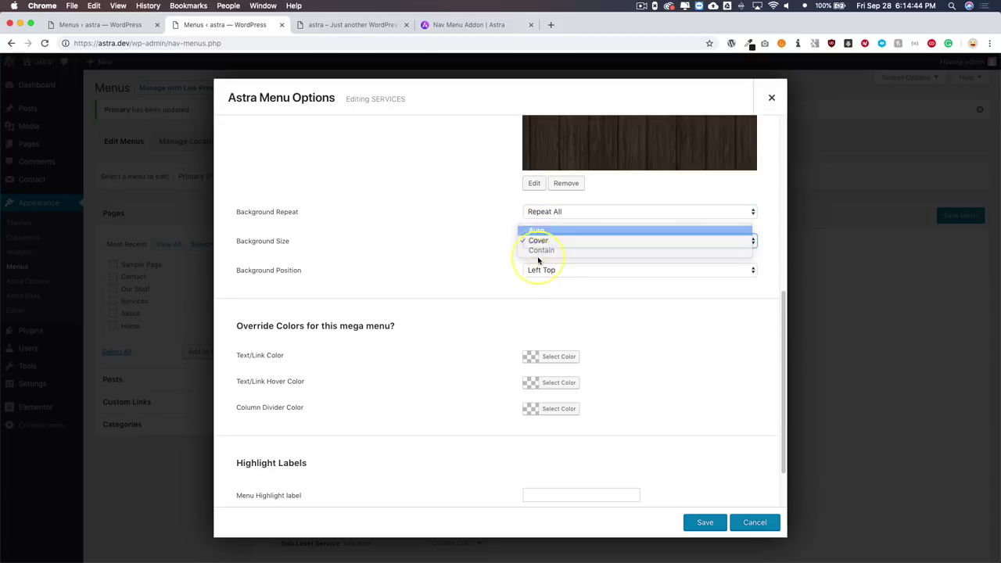
{"action": "left_click", "coordinate": [539, 228]}
{"action": "left_click", "coordinate": [536, 274]}
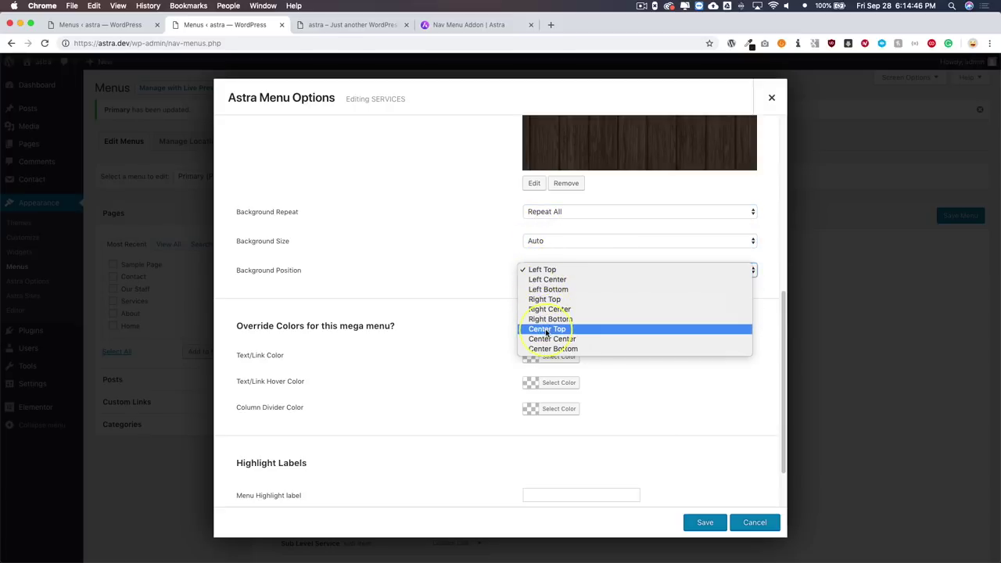
{"action": "left_click", "coordinate": [547, 339]}
{"action": "left_click", "coordinate": [696, 522]}
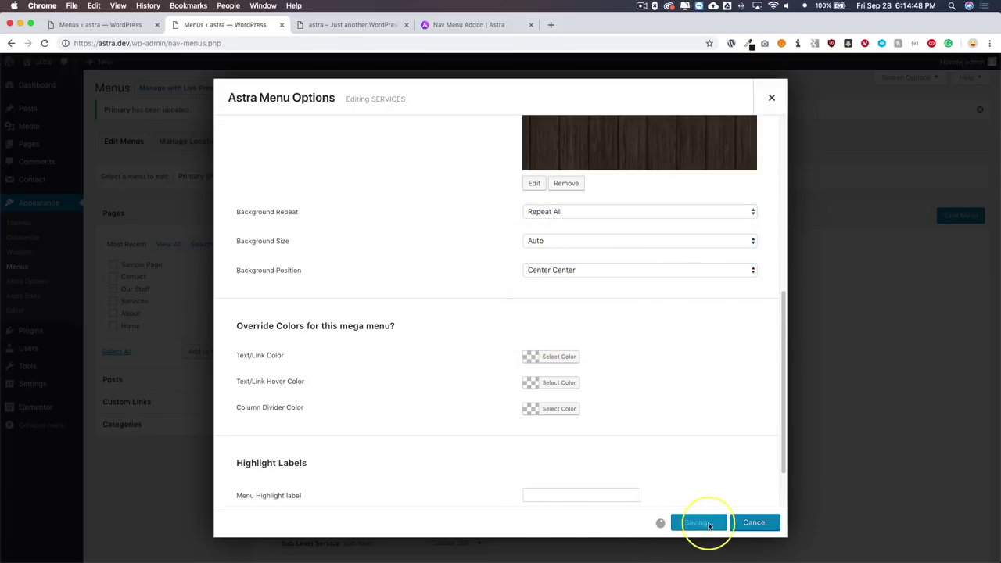
Save the Primary menu, reload the live site and view the SERVICES mega menu with its wood background
{"action": "left_click", "coordinate": [942, 293]}
{"action": "left_click", "coordinate": [948, 216]}
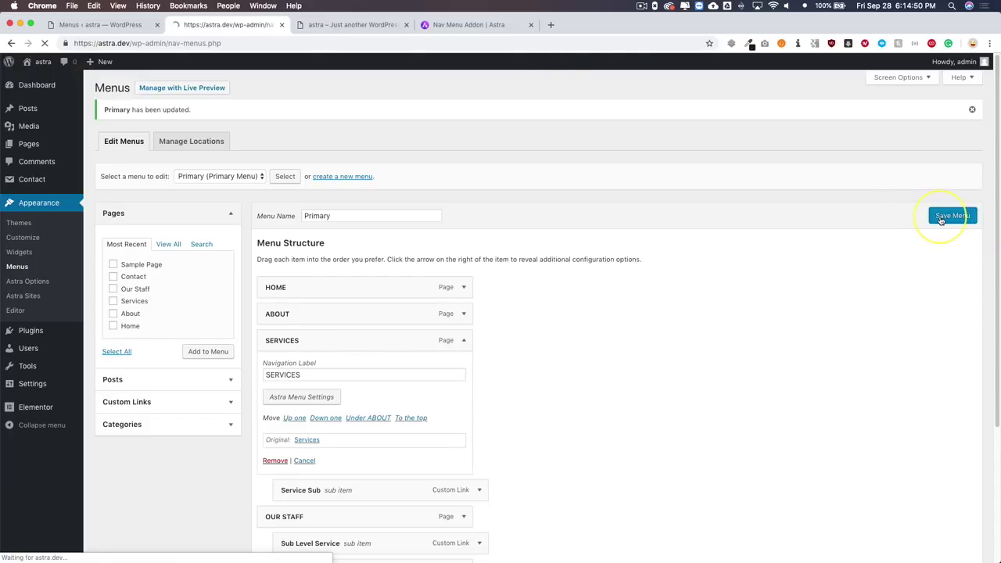
{"action": "left_click", "coordinate": [378, 25]}
{"action": "key", "text": "super+r"}
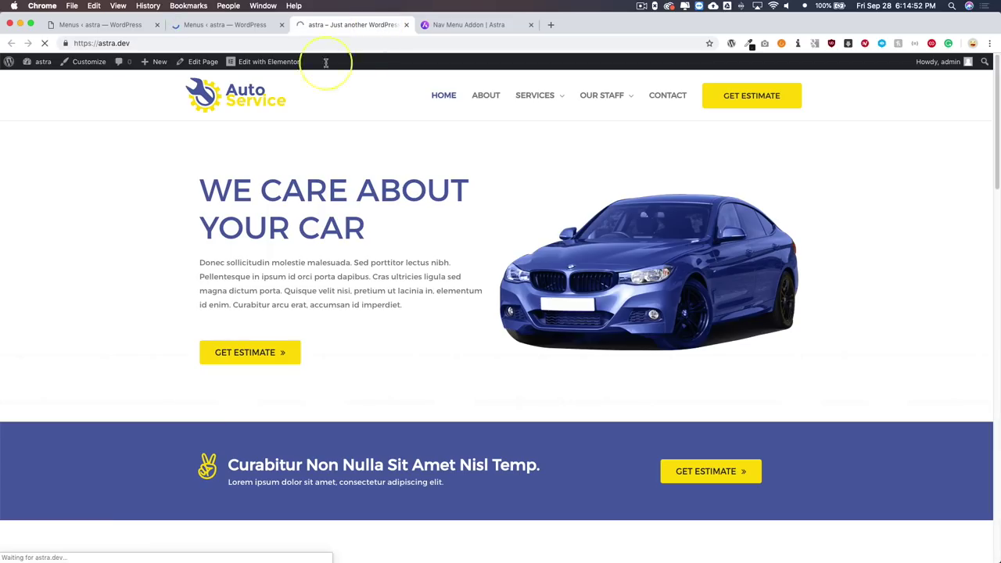
{"action": "mouse_move", "coordinate": [539, 97]}
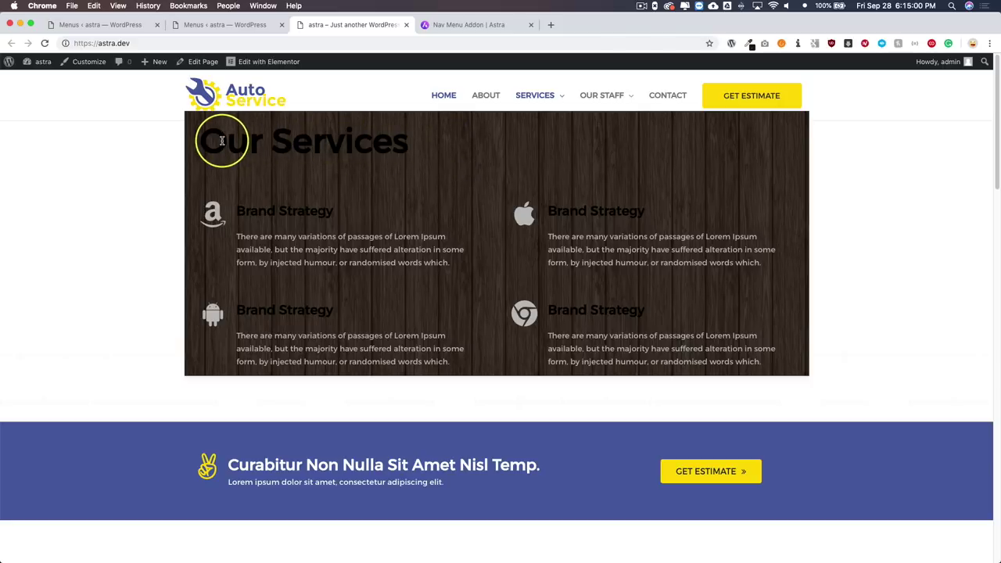
Highlight the Our Services heading to check its legibility on the wood background, and switch to the Nav Menu Addon documentation
{"action": "left_click_drag", "start_coordinate": [208, 141], "coordinate": [405, 138]}
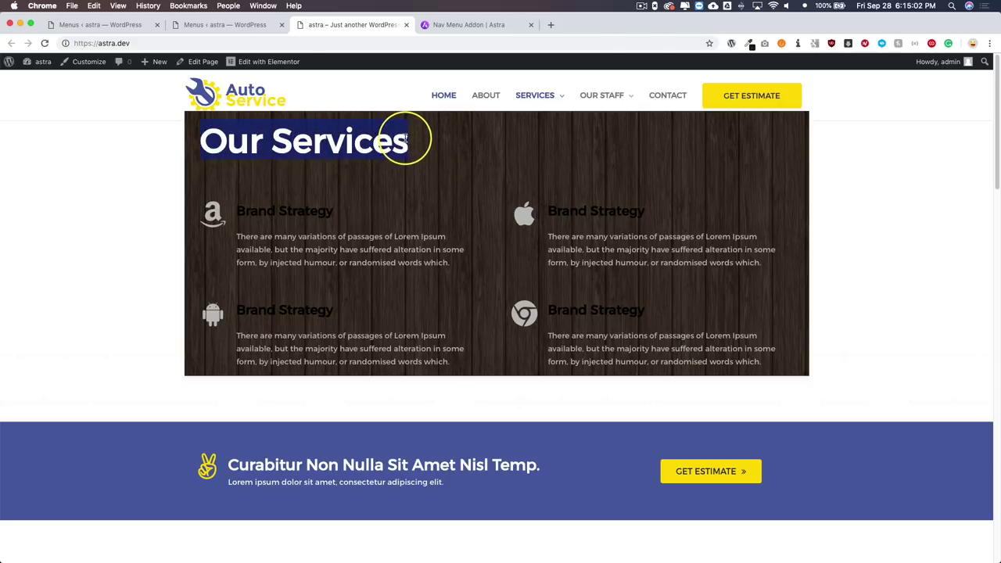
{"action": "left_click", "coordinate": [411, 143]}
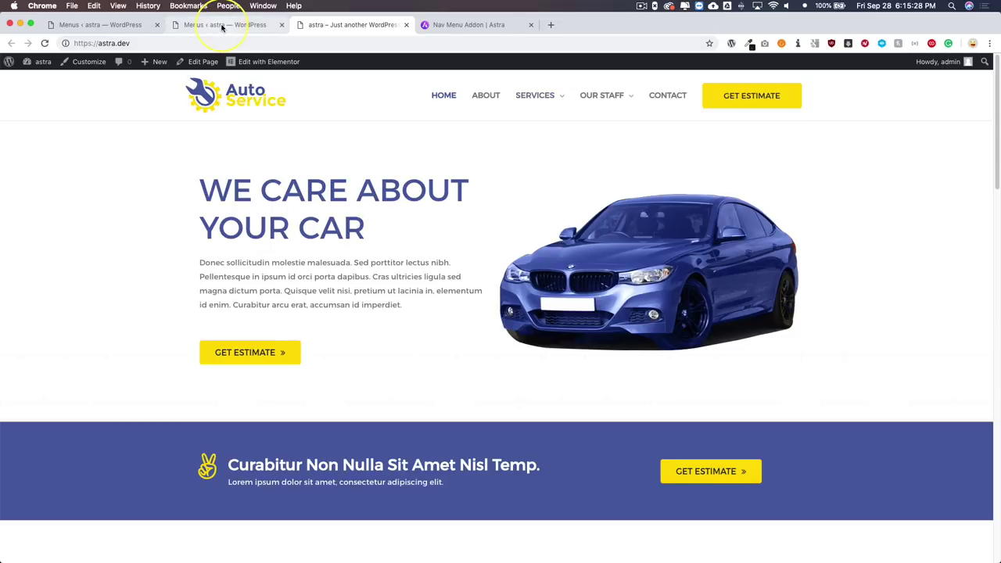
{"action": "left_click", "coordinate": [467, 25]}
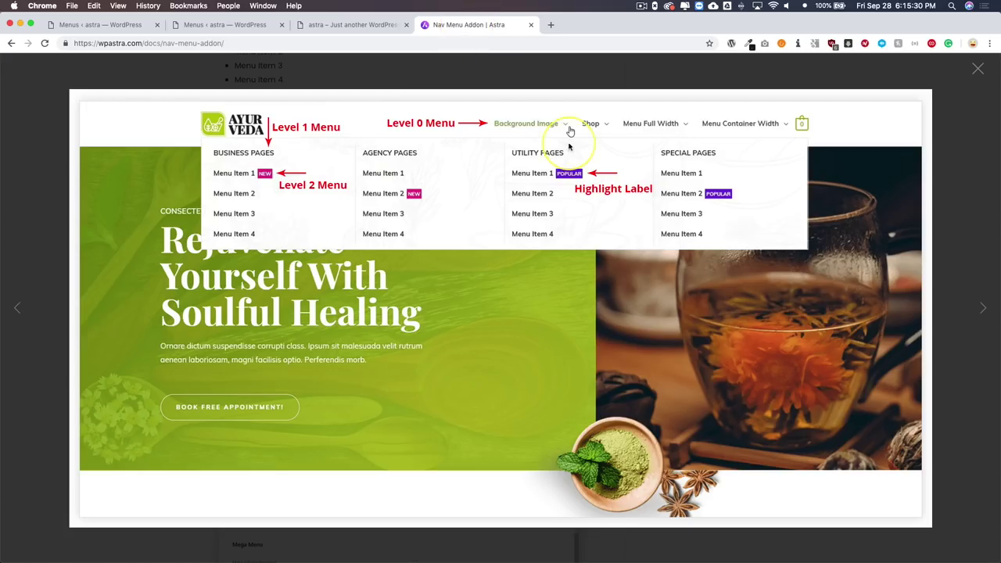
Return to the WordPress menu editor and open the Astra menu settings of the SERVICES item
{"action": "left_click", "coordinate": [334, 24]}
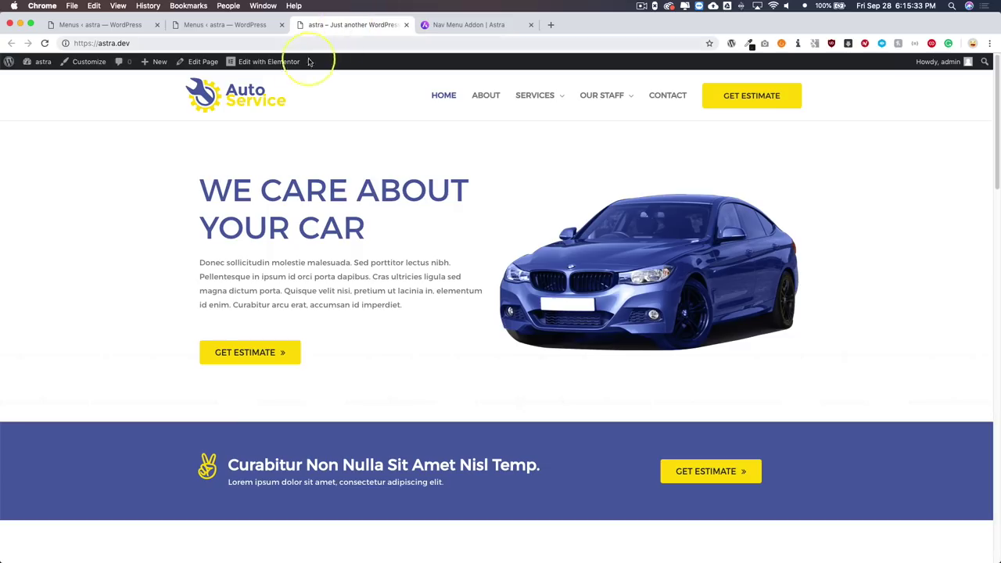
{"action": "left_click", "coordinate": [225, 25]}
{"action": "scroll", "coordinate": [469, 269], "scroll_direction": "down", "scroll_amount": 2}
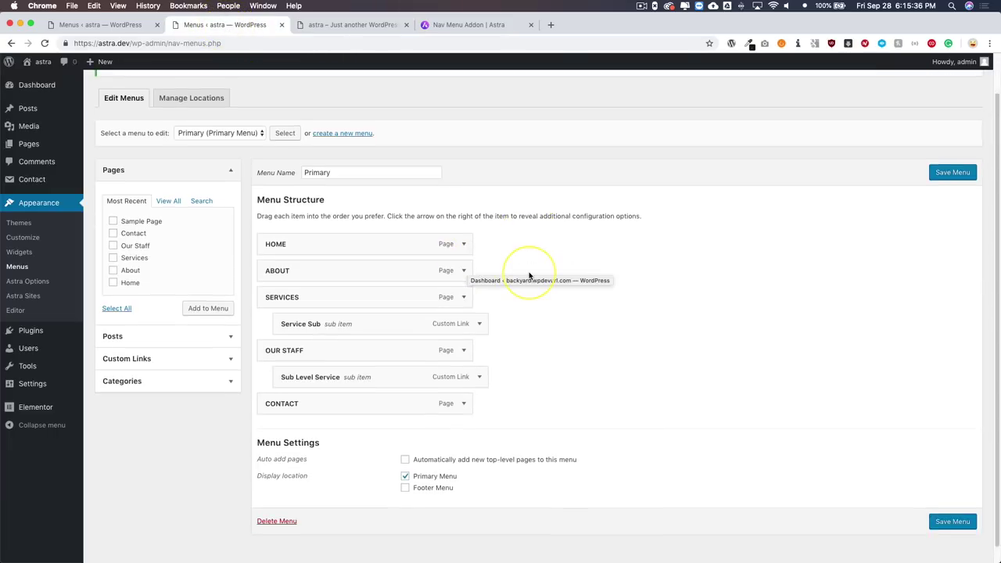
{"action": "left_click", "coordinate": [464, 283]}
{"action": "scroll", "coordinate": [464, 284], "scroll_direction": "down", "scroll_amount": 2}
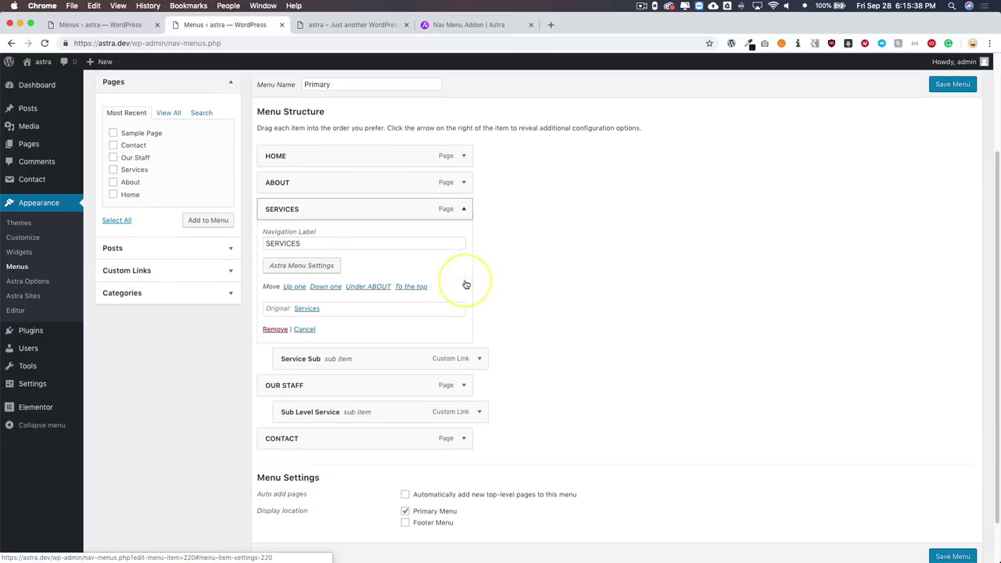
{"action": "left_click", "coordinate": [313, 266]}
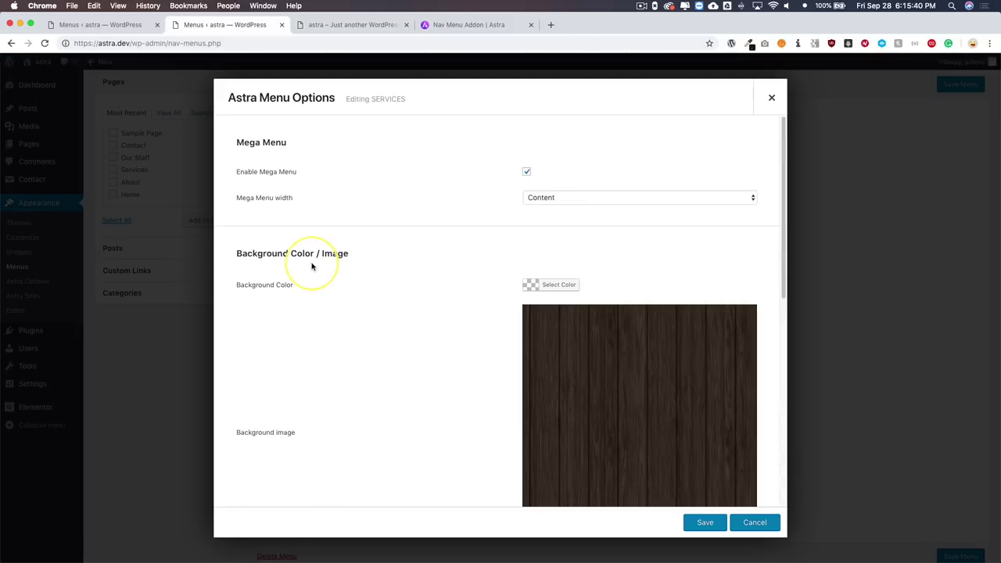
Enter NEW! as the SERVICES item's menu highlight label and set the label color to white (#ffffff)
{"action": "scroll", "coordinate": [413, 286], "scroll_direction": "down", "scroll_amount": 5}
{"action": "left_click", "coordinate": [569, 426]}
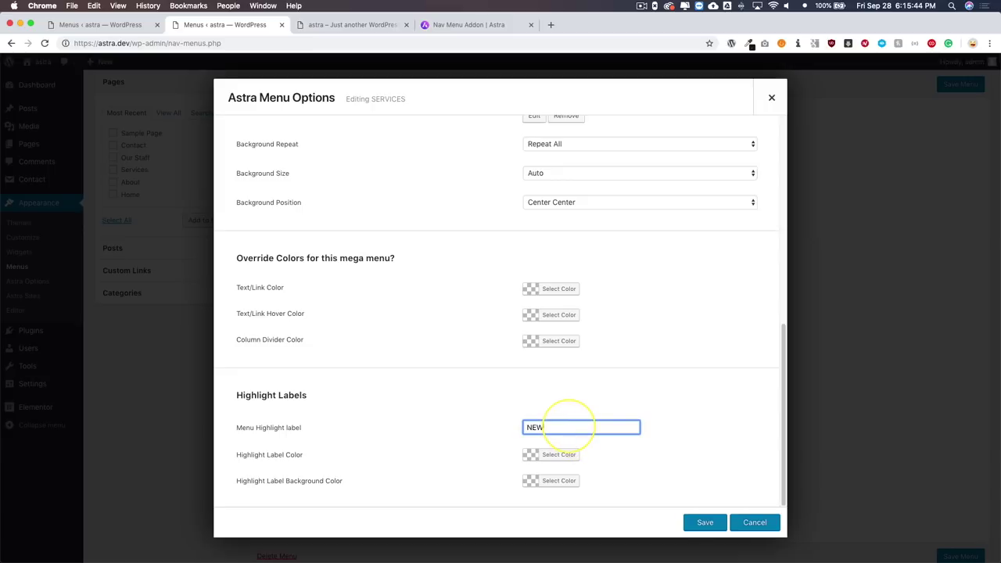
{"action": "left_click", "coordinate": [552, 457]}
{"action": "scroll", "coordinate": [557, 453], "scroll_direction": "down", "scroll_amount": 2}
{"action": "left_click", "coordinate": [545, 495]}
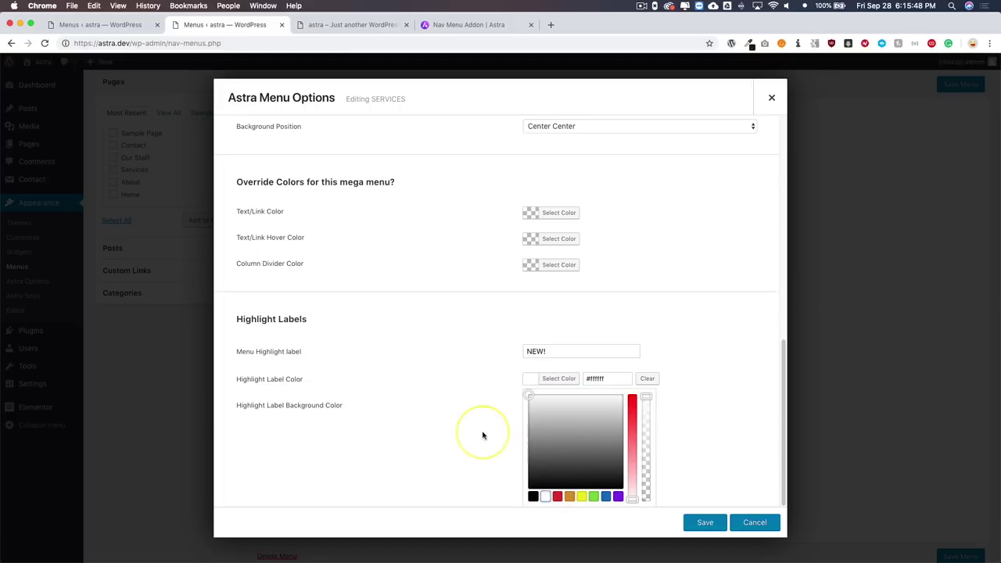
{"action": "left_click", "coordinate": [482, 436]}
Set the highlight label's background color to the red swatch and save the SERVICES menu options
{"action": "left_click", "coordinate": [556, 478]}
{"action": "scroll", "coordinate": [555, 469], "scroll_direction": "down", "scroll_amount": 3}
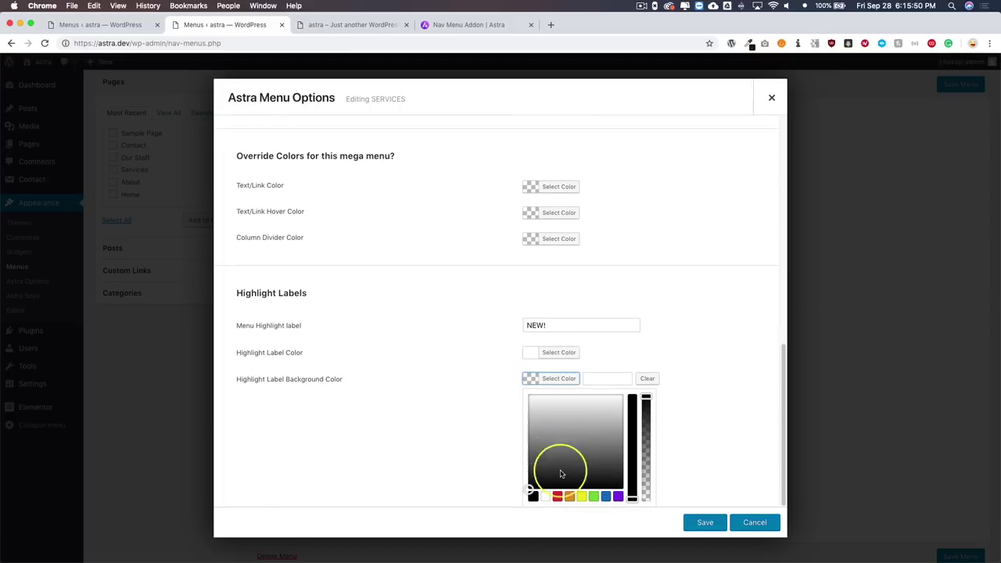
{"action": "left_click", "coordinate": [556, 496]}
{"action": "left_click", "coordinate": [703, 522]}
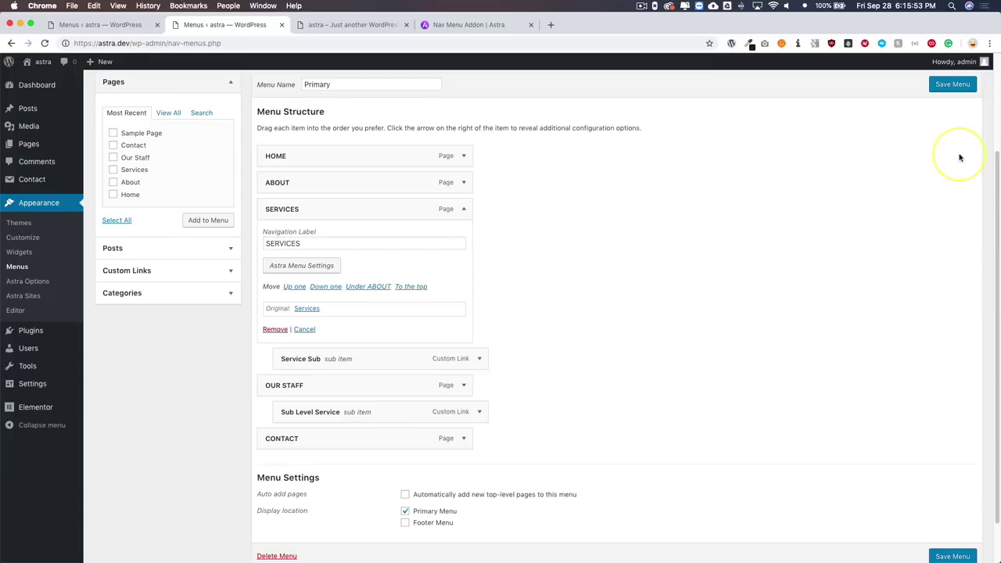
Save the Primary menu and view the SERVICES highlight label and mega menu on the live site
{"action": "left_click", "coordinate": [952, 83]}
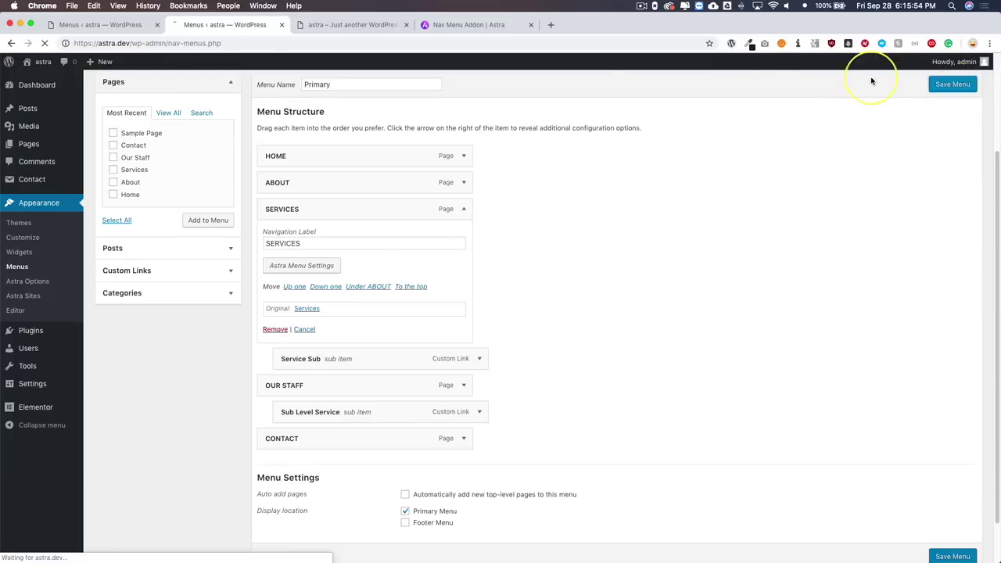
{"action": "left_click", "coordinate": [363, 26]}
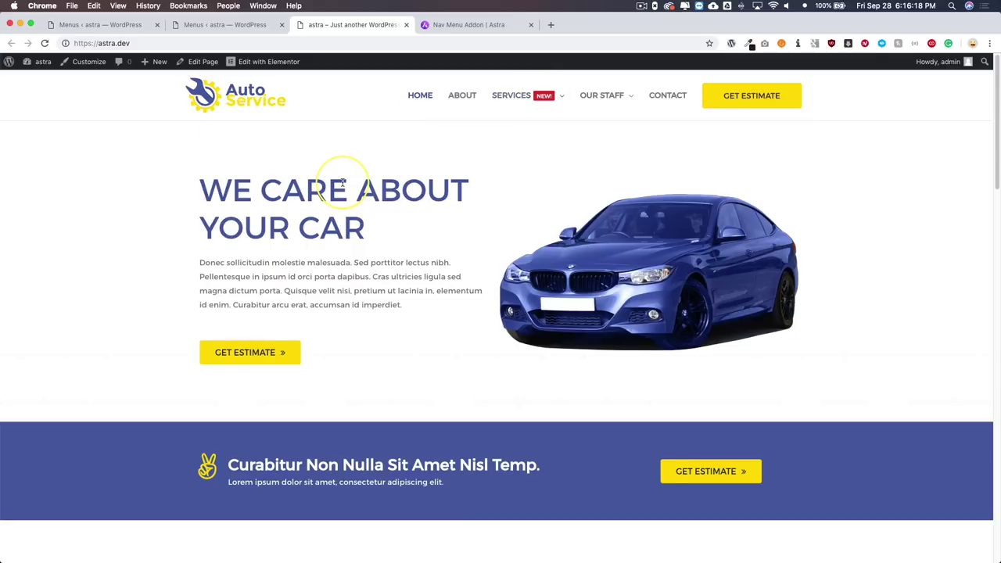
{"action": "mouse_move", "coordinate": [516, 95]}
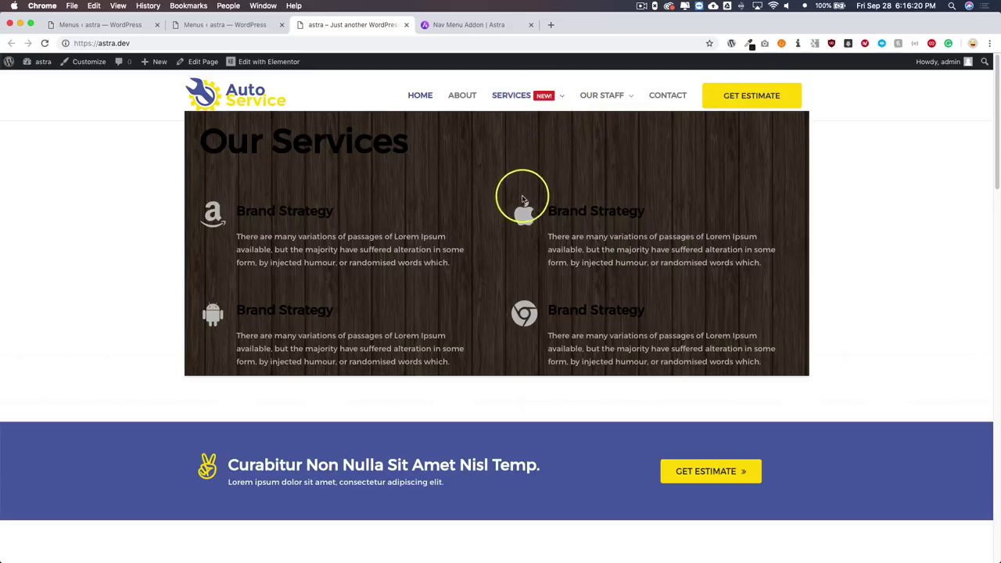